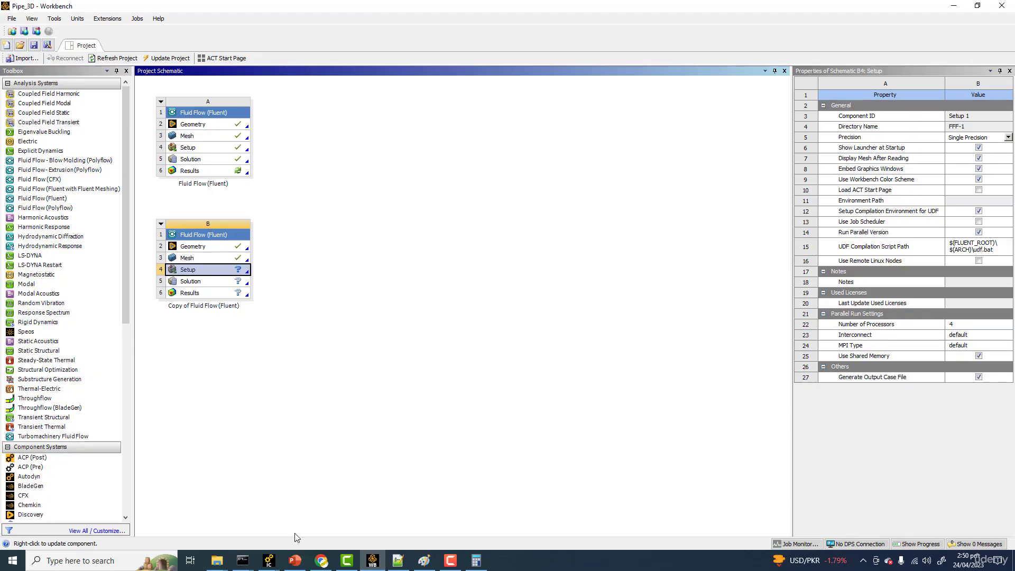
Step: Launch Fluent from the copied Fluid Flow system's Setup with double precision and 4 solver processes, and dismiss the case-reading note
{"action": "left_click", "coordinate": [295, 561]}
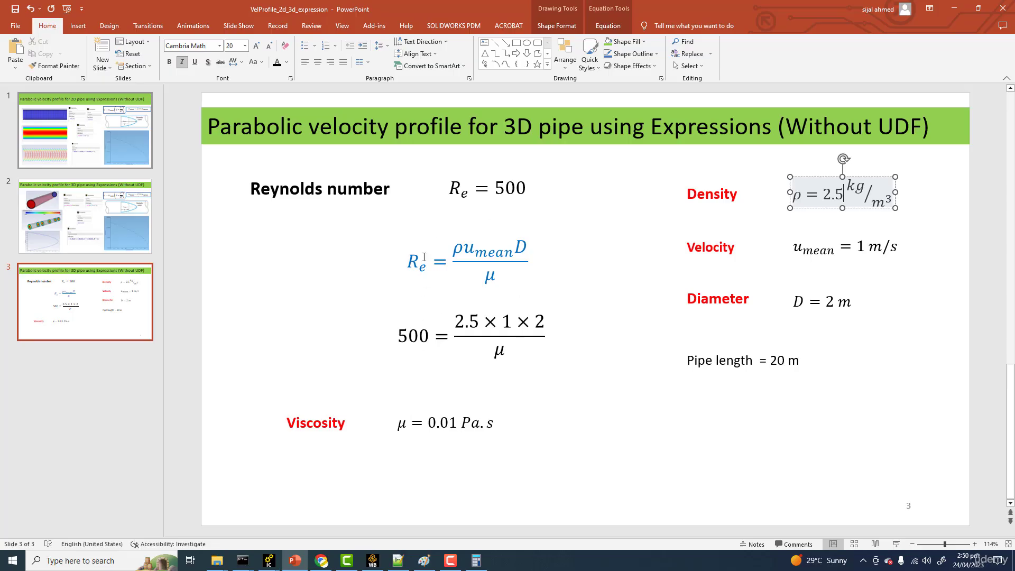
{"action": "left_click", "coordinate": [958, 4]}
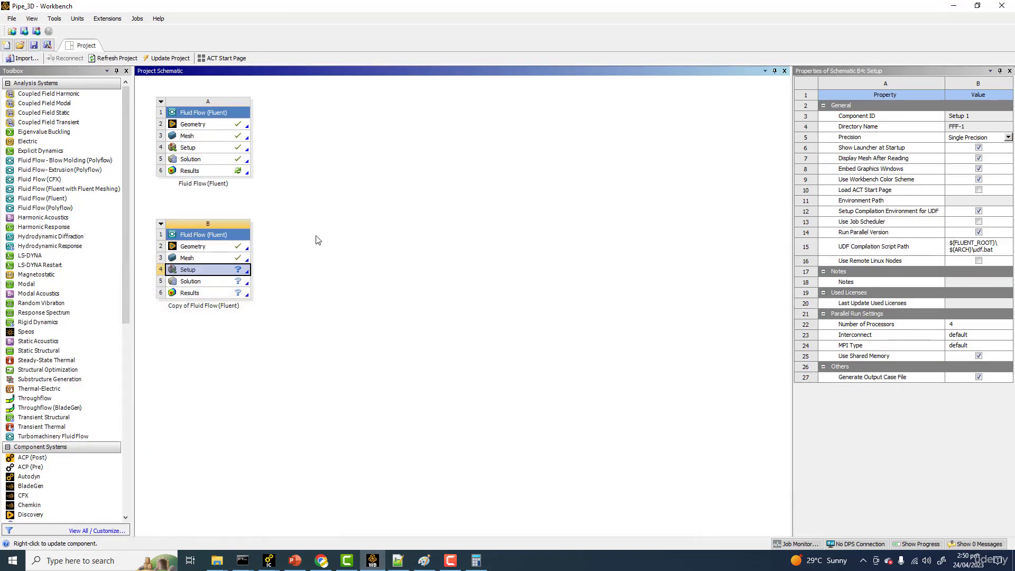
{"action": "double_click", "coordinate": [203, 271]}
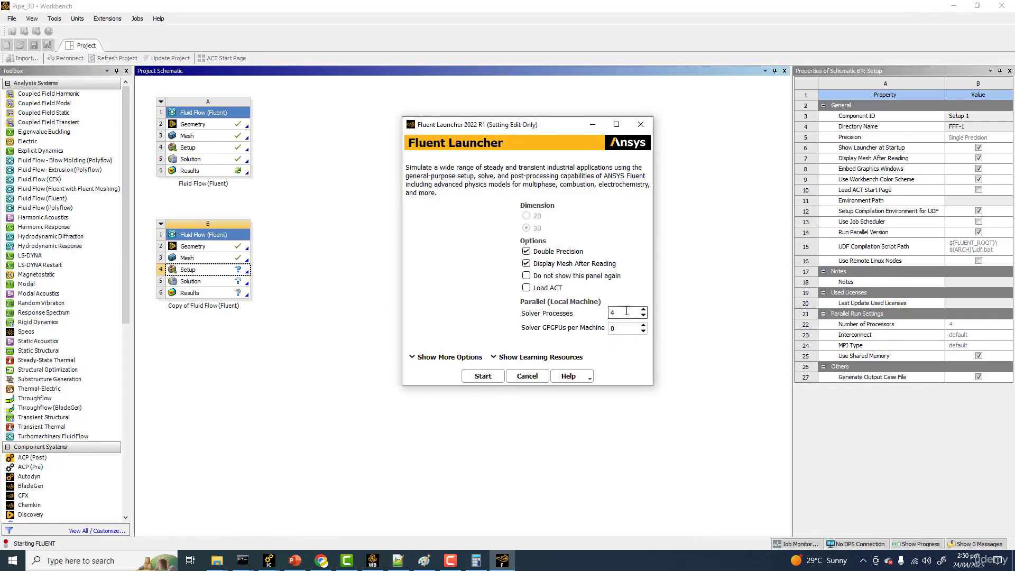
{"action": "left_click", "coordinate": [479, 377]}
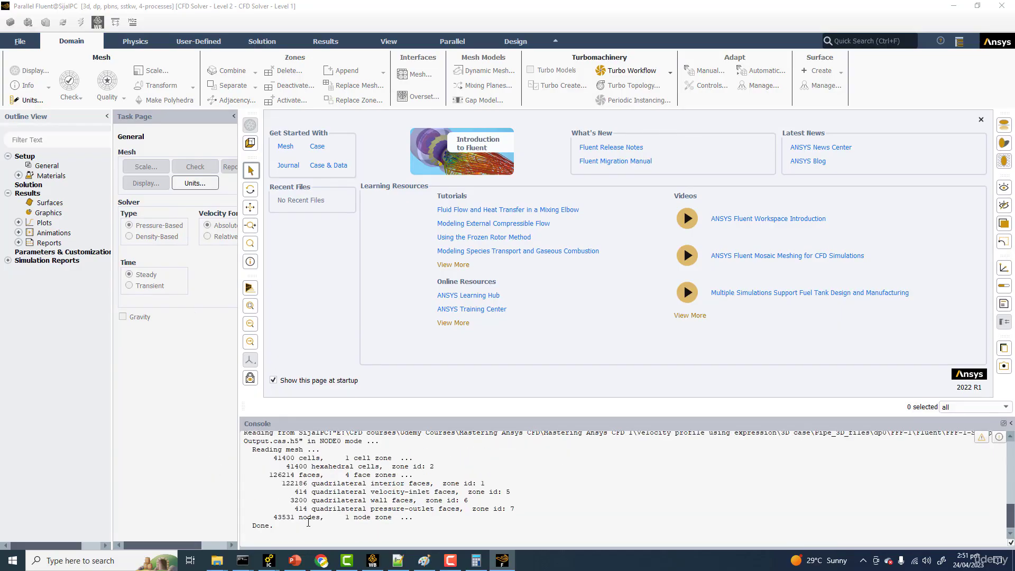
{"action": "left_click_drag", "start_coordinate": [295, 518], "coordinate": [278, 518]}
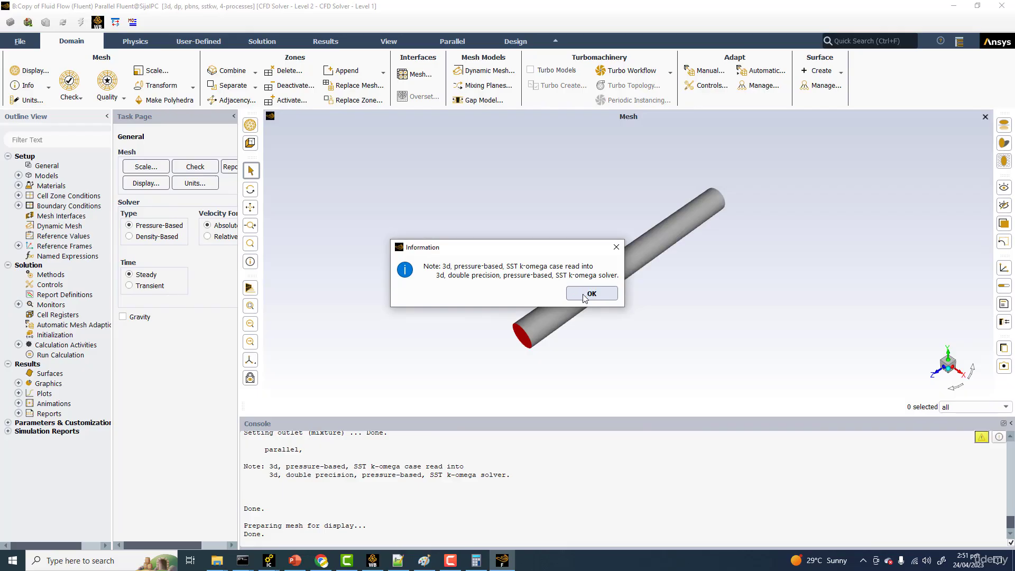
{"action": "left_click", "coordinate": [593, 293]}
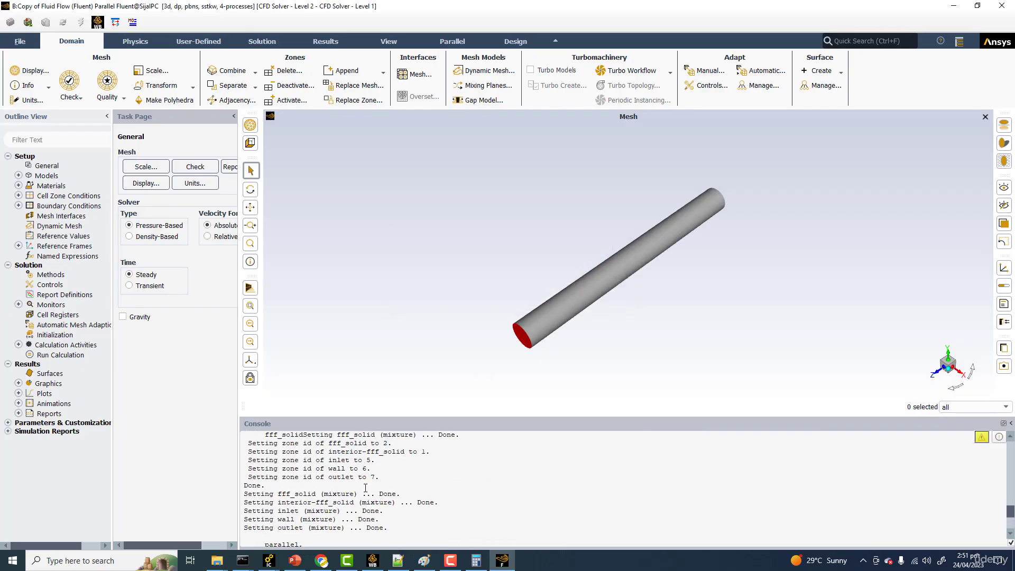
Step: Display the mesh with edges and faces on the inlet, outlet and wall surfaces
{"action": "scroll", "coordinate": [363, 485], "scroll_direction": "up", "scroll_amount": 4}
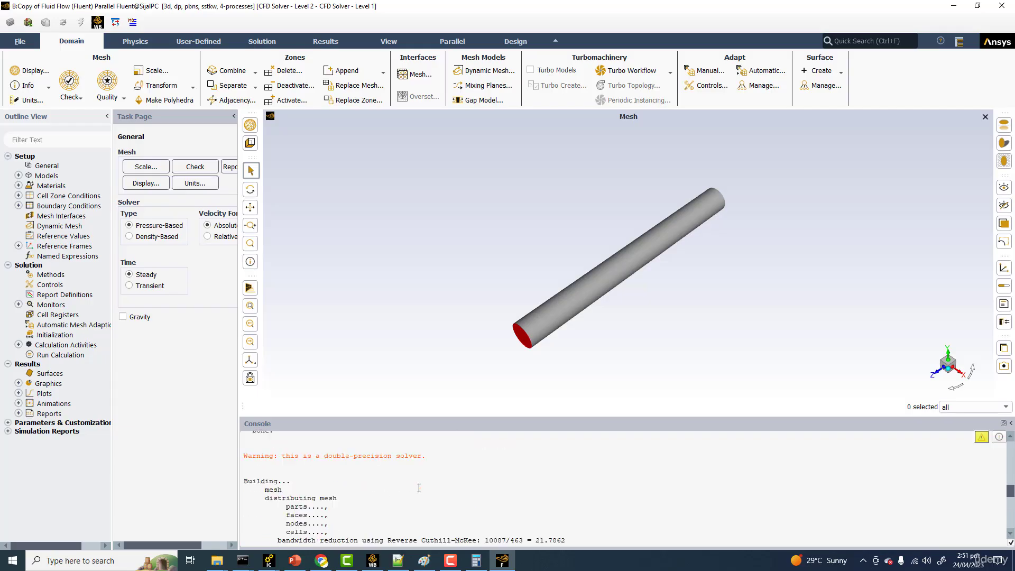
{"action": "left_click_drag", "start_coordinate": [473, 275], "coordinate": [438, 259]}
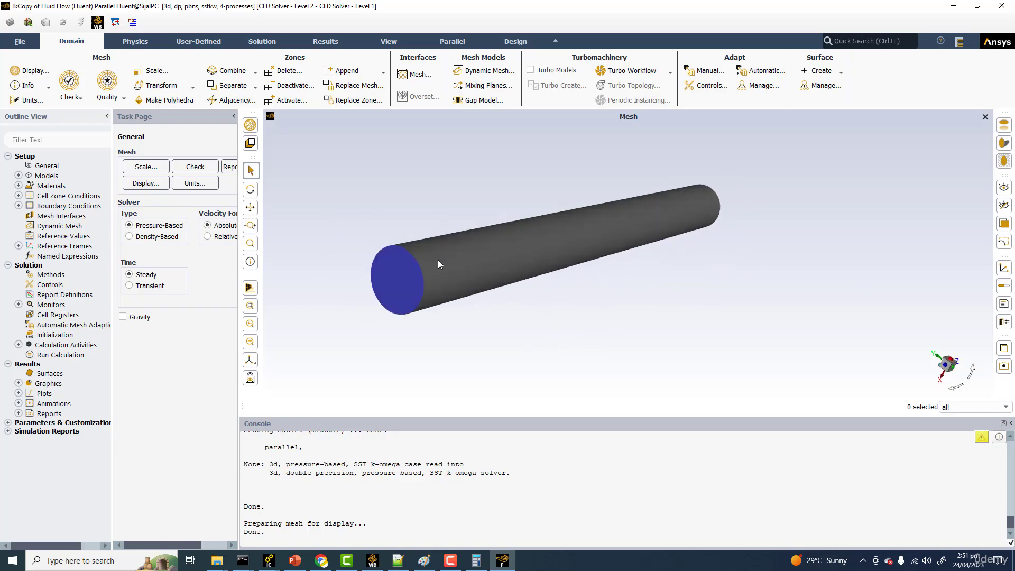
{"action": "left_click", "coordinate": [142, 183]}
{"action": "left_click", "coordinate": [142, 312]}
{"action": "left_click", "coordinate": [214, 428]}
{"action": "left_click_drag", "start_coordinate": [309, 275], "coordinate": [267, 326]}
Step: Examine the mesh on the pipe's circular end face and along its outer wall
{"action": "scroll", "coordinate": [454, 278], "scroll_direction": "up", "scroll_amount": 5}
{"action": "scroll", "coordinate": [567, 259], "scroll_direction": "up", "scroll_amount": 5}
{"action": "scroll", "coordinate": [435, 259], "scroll_direction": "down", "scroll_amount": 5}
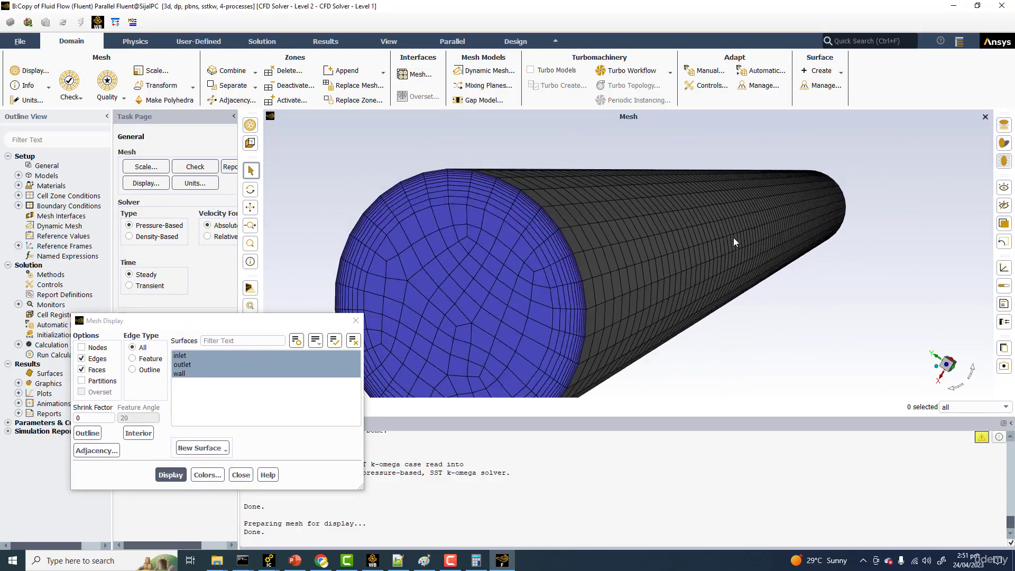
{"action": "middle_click_drag", "start_coordinate": [734, 237], "coordinate": [744, 233], "text": "ctrl"}
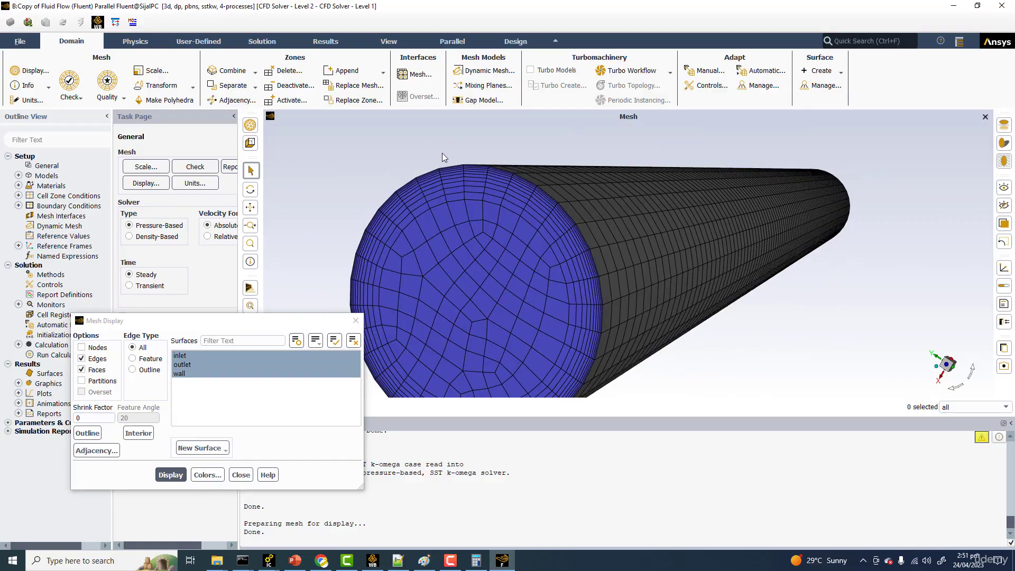
{"action": "scroll", "coordinate": [516, 222], "scroll_direction": "down", "scroll_amount": 5}
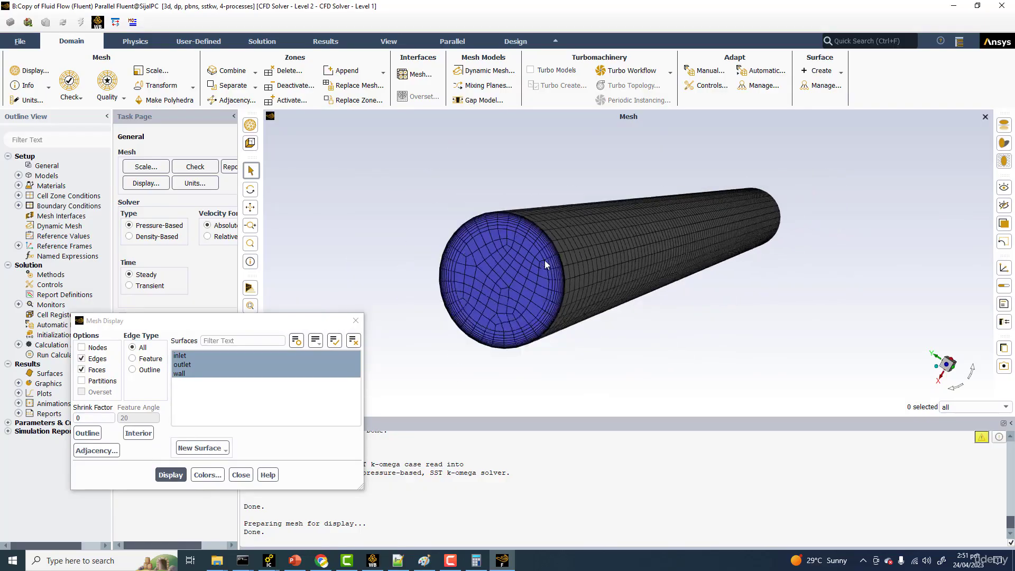
{"action": "middle_click_drag", "start_coordinate": [626, 260], "coordinate": [572, 245]}
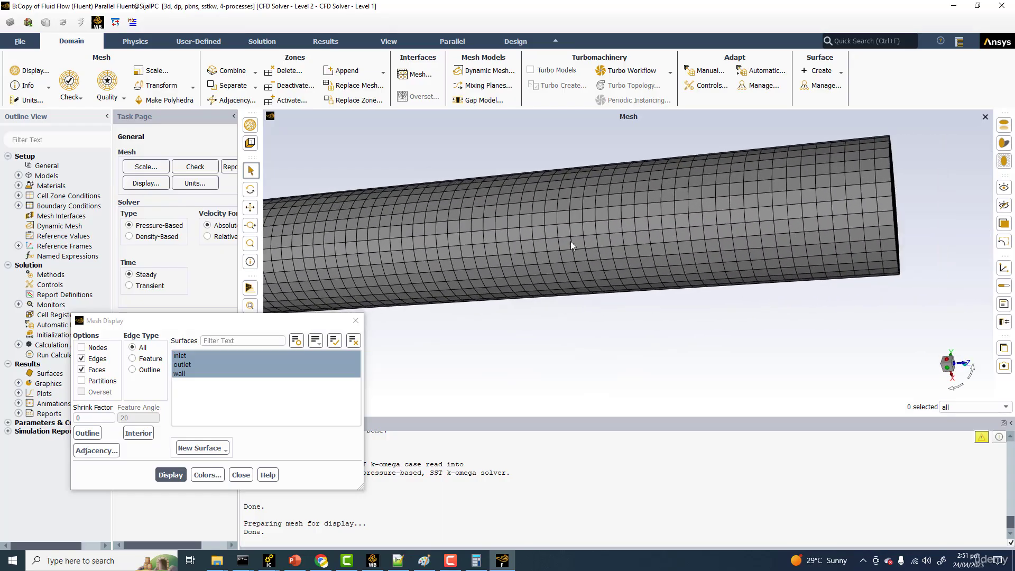
{"action": "middle_click_drag", "start_coordinate": [692, 199], "coordinate": [608, 217]}
{"action": "scroll", "coordinate": [538, 246], "scroll_direction": "down", "scroll_amount": 3}
{"action": "mouse_move", "coordinate": [539, 245]}
{"action": "middle_mouse_down"}
{"action": "mouse_move", "coordinate": [854, 254]}
{"action": "mouse_move", "coordinate": [663, 195]}
{"action": "mouse_move", "coordinate": [560, 257]}
{"action": "mouse_move", "coordinate": [523, 253]}
{"action": "middle_mouse_up"}
Step: Report the mesh quality in the console, review it, and close the mesh display settings
{"action": "left_click", "coordinate": [230, 167]}
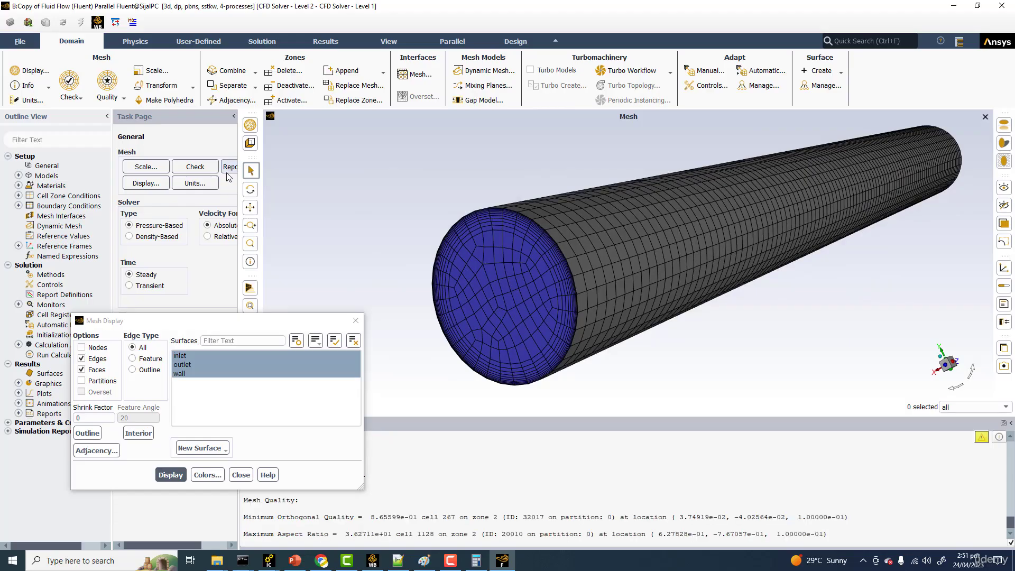
{"action": "left_click_drag", "start_coordinate": [306, 327], "coordinate": [413, 171]}
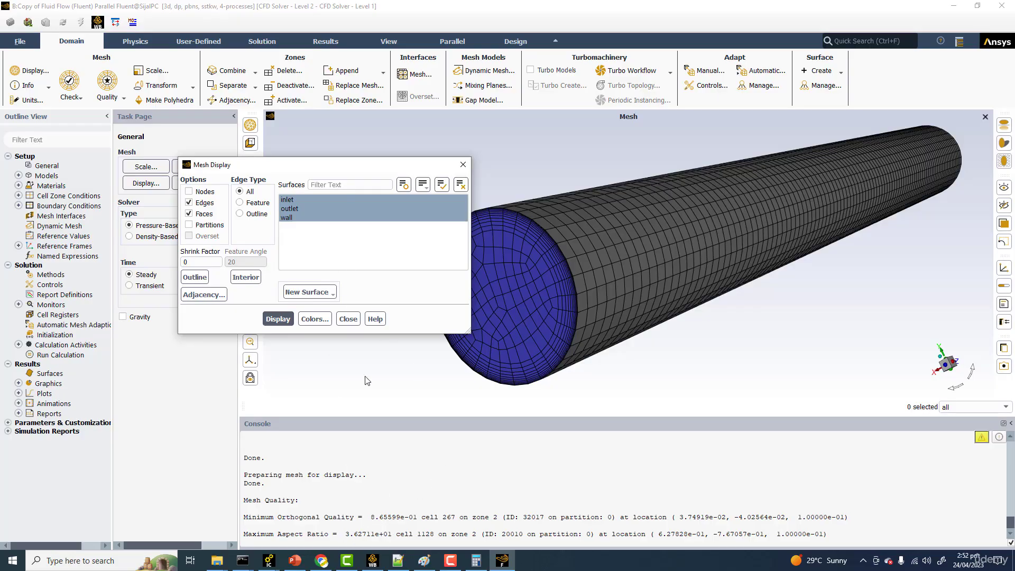
{"action": "left_click", "coordinate": [349, 320]}
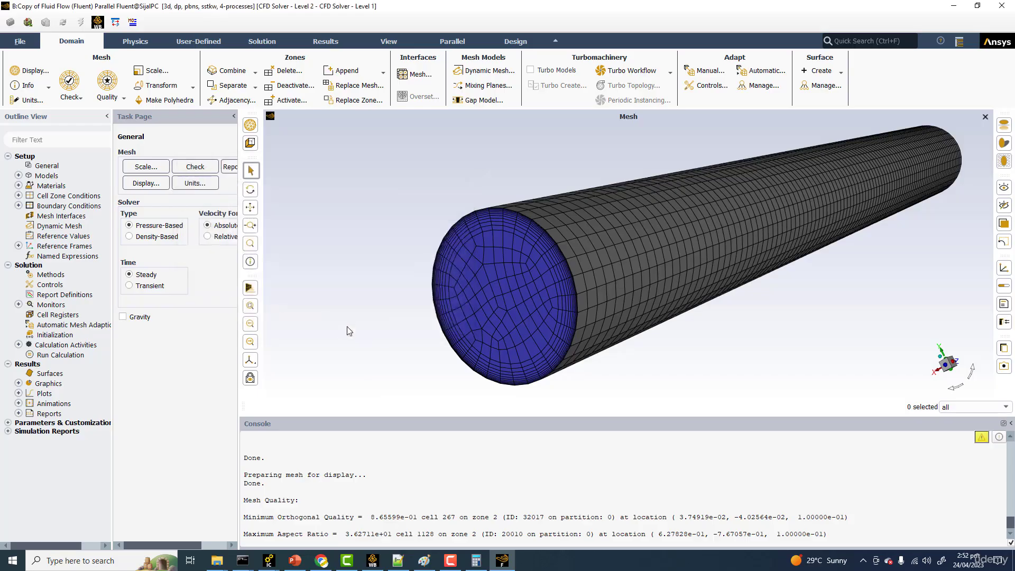
Step: Change the viscous model to Laminar
{"action": "scroll", "coordinate": [351, 267], "scroll_direction": "down", "scroll_amount": 2}
{"action": "middle_click_drag", "start_coordinate": [352, 269], "coordinate": [359, 264]}
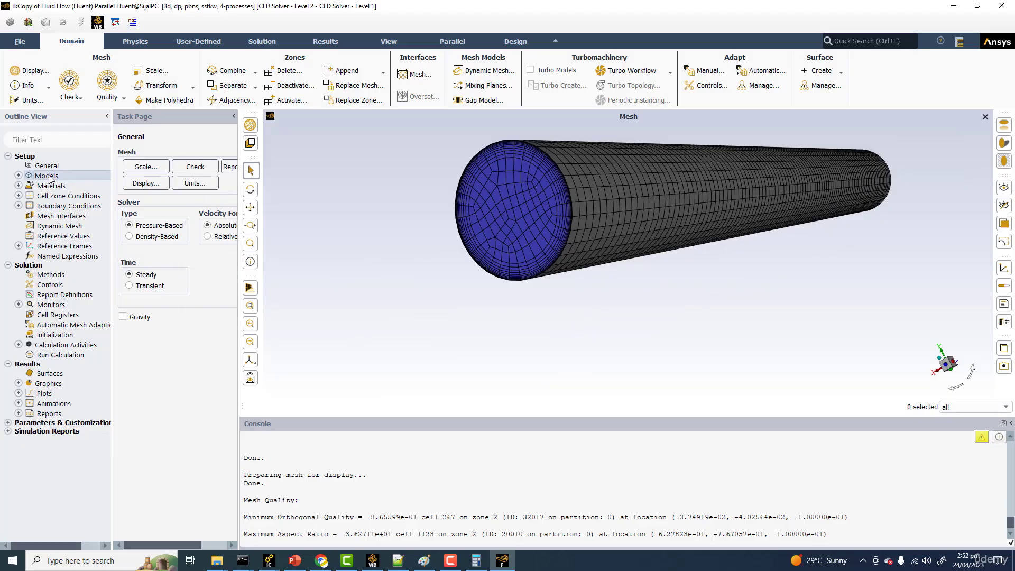
{"action": "double_click", "coordinate": [49, 175]}
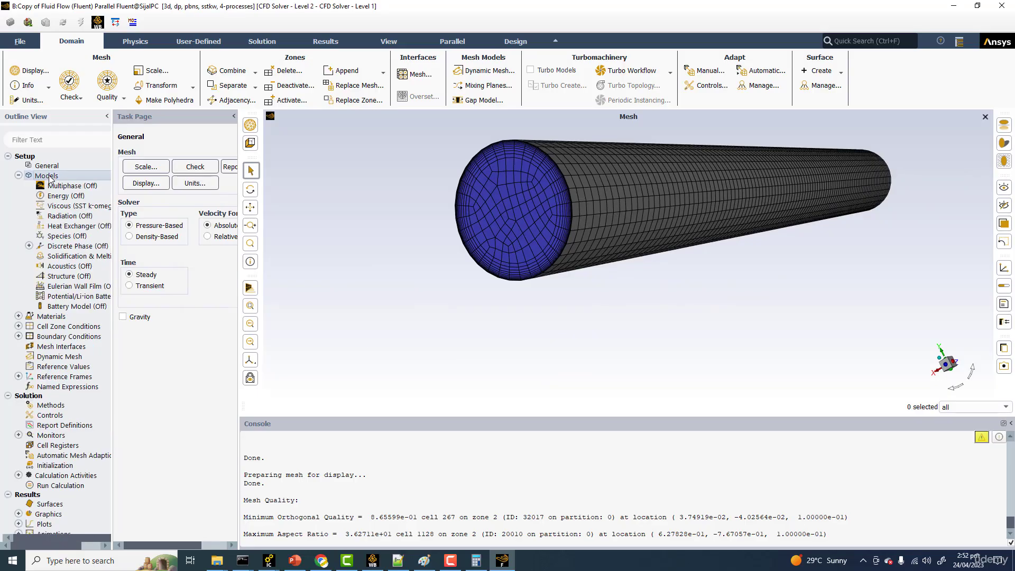
{"action": "double_click", "coordinate": [80, 206]}
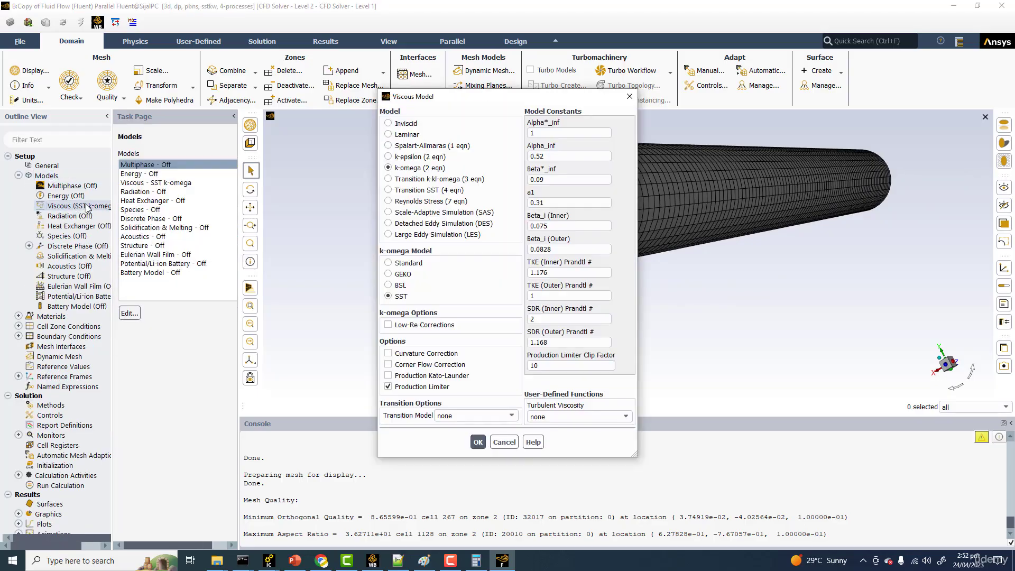
{"action": "left_click", "coordinate": [407, 135]}
{"action": "left_click", "coordinate": [413, 262]}
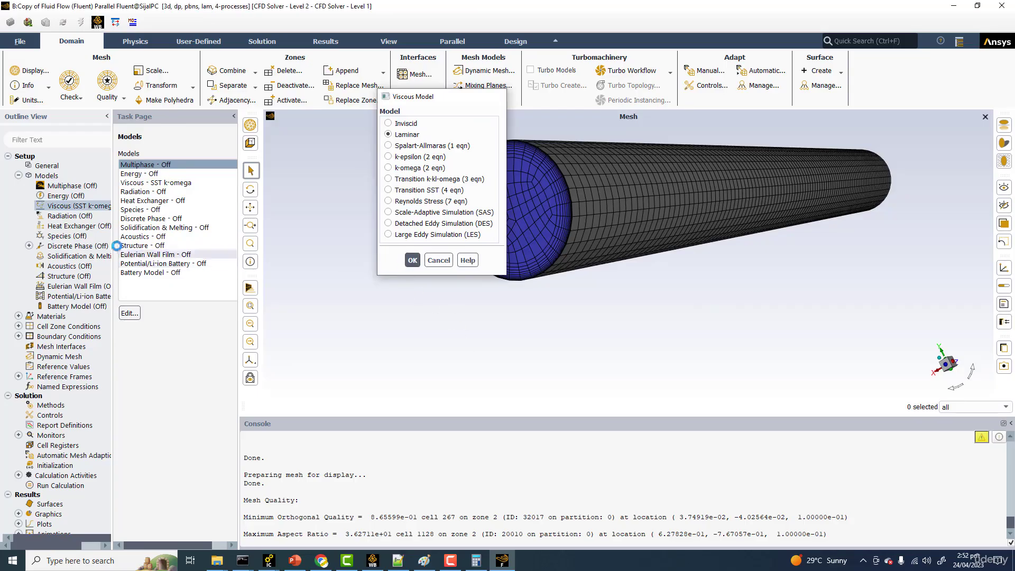
Step: Set air's density to 2.5 kg/m³ and viscosity to 0.01 kg/(m s), checking them against the PowerPoint slide, and apply the change
{"action": "double_click", "coordinate": [51, 316]}
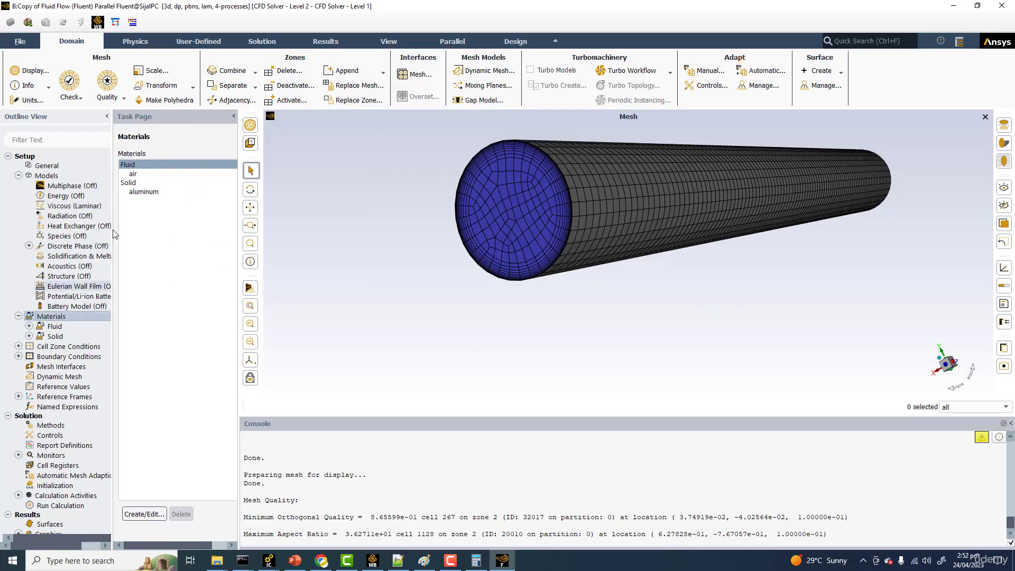
{"action": "double_click", "coordinate": [147, 175]}
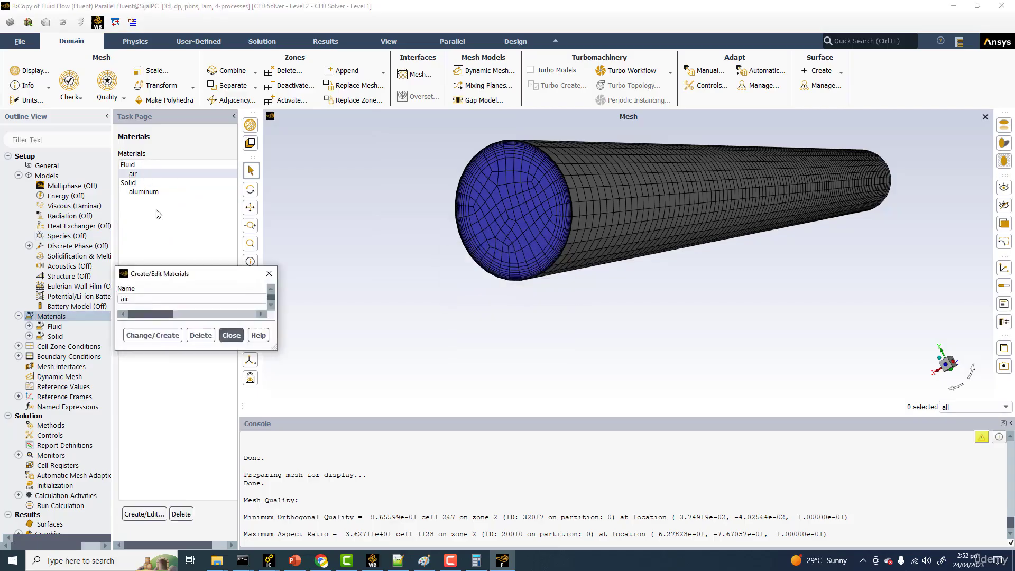
{"action": "left_click_drag", "start_coordinate": [478, 272], "coordinate": [386, 279]}
{"action": "type", "text": "2.5"}
{"action": "left_click_drag", "start_coordinate": [484, 304], "coordinate": [404, 312]}
{"action": "type", "text": "0.01"}
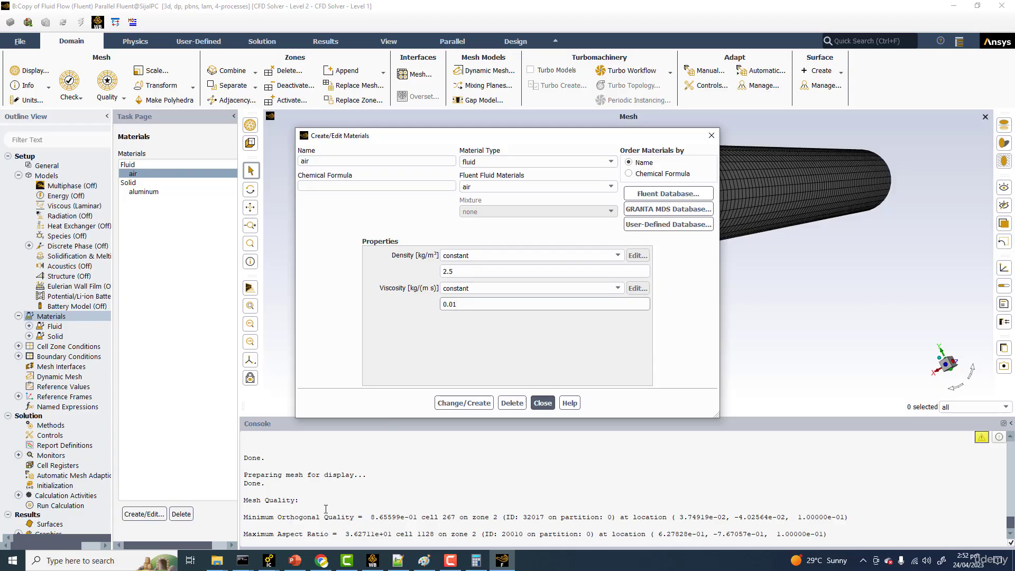
{"action": "left_click", "coordinate": [297, 567]}
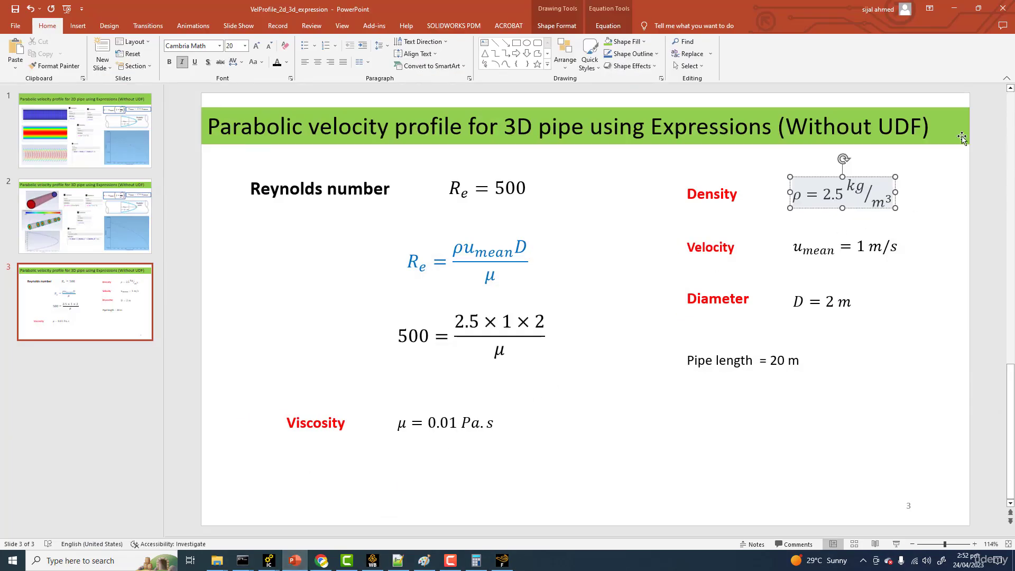
{"action": "left_click", "coordinate": [955, 8]}
{"action": "left_click", "coordinate": [463, 403]}
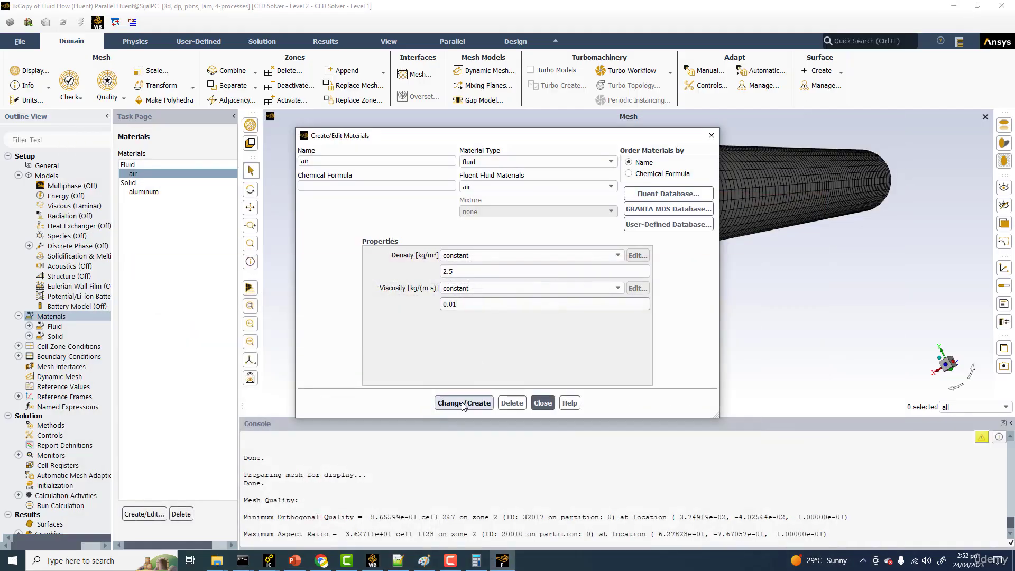
{"action": "left_click", "coordinate": [543, 403]}
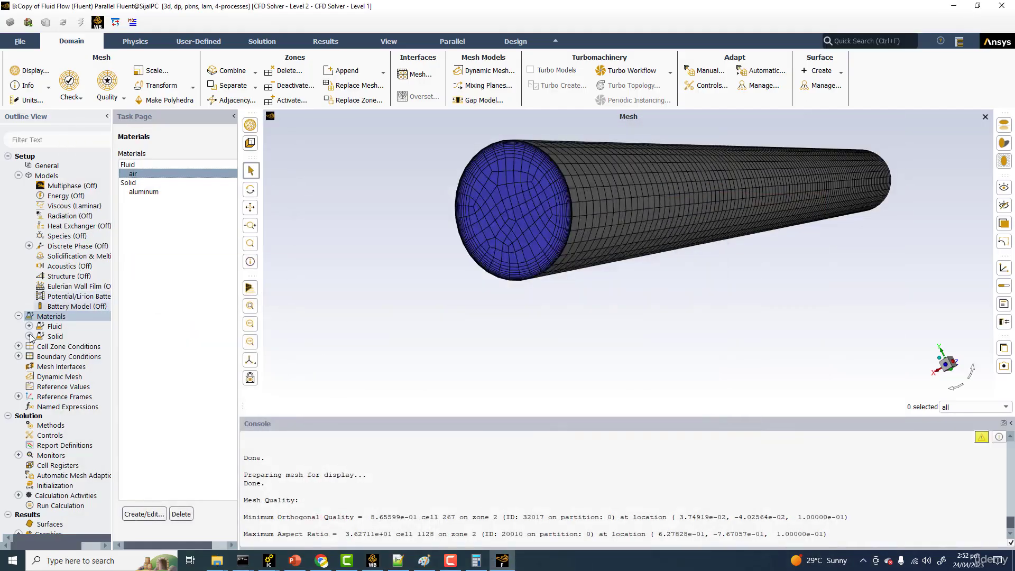
Step: Group the boundary conditions by zone type and check the outlet, wall and inlet zones
{"action": "double_click", "coordinate": [64, 359]}
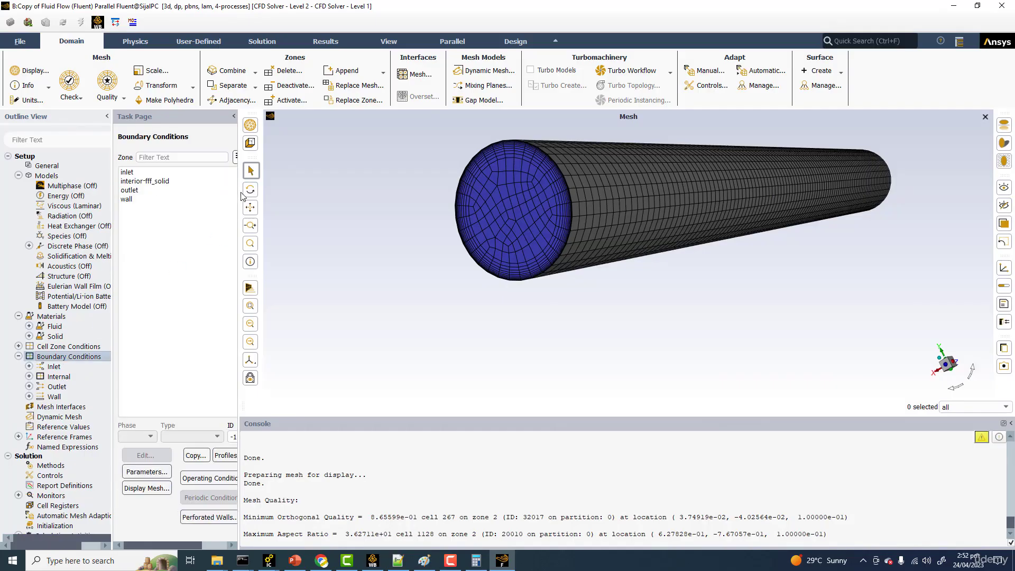
{"action": "left_click_drag", "start_coordinate": [240, 195], "coordinate": [322, 183]}
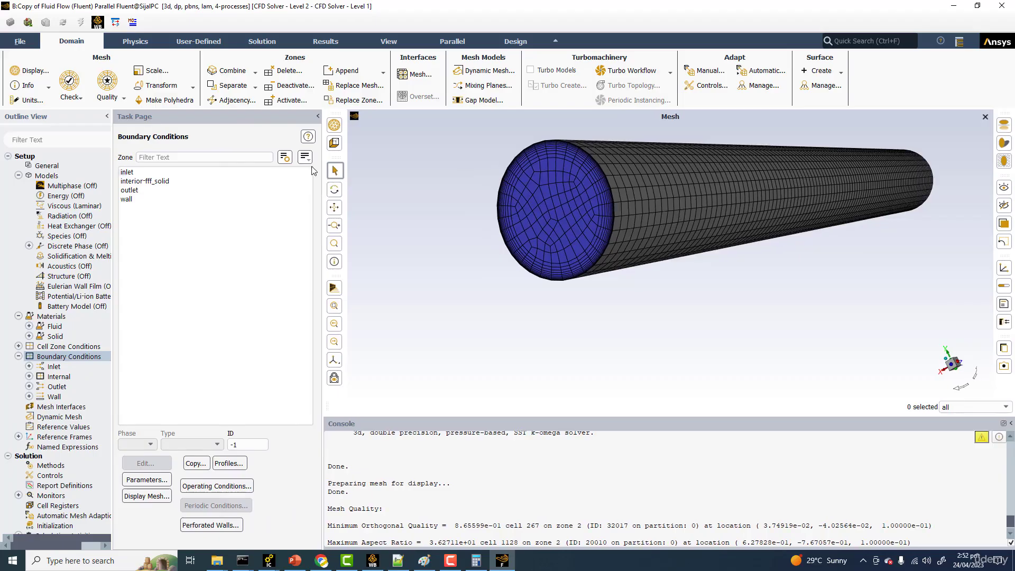
{"action": "left_click", "coordinate": [305, 156]}
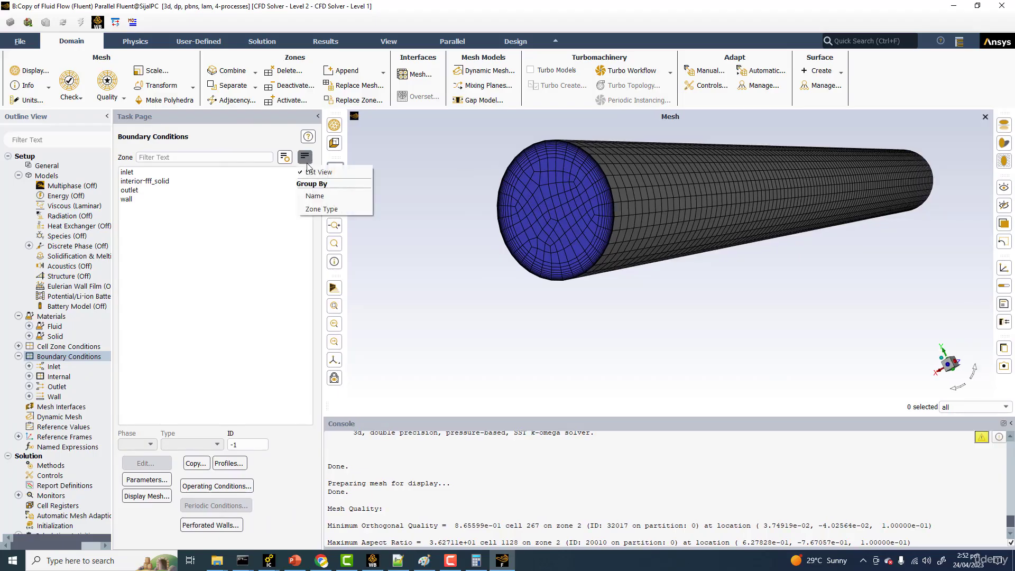
{"action": "left_click", "coordinate": [313, 211]}
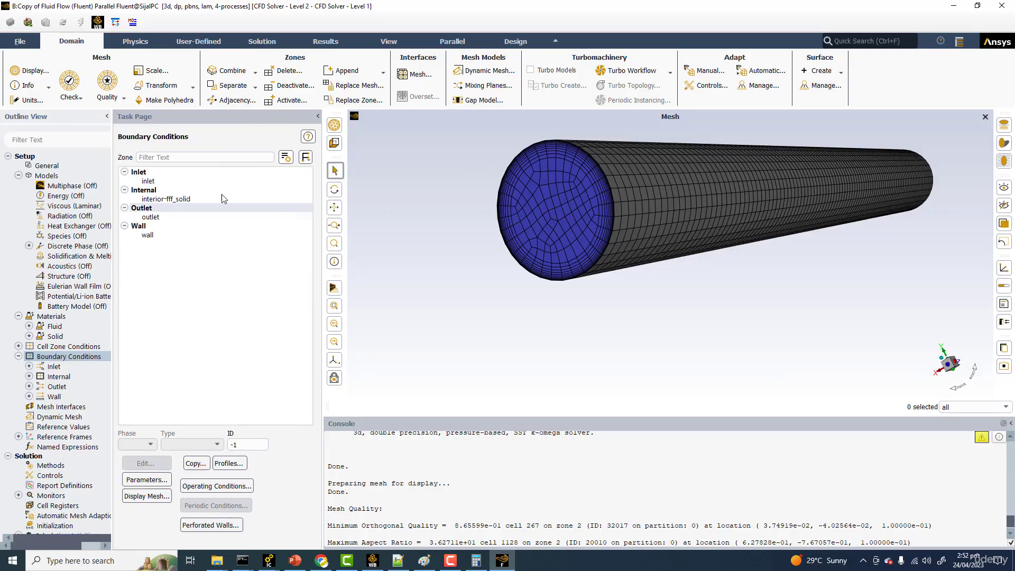
{"action": "left_click", "coordinate": [154, 217]}
{"action": "left_click", "coordinate": [148, 235]}
{"action": "left_click", "coordinate": [148, 181]}
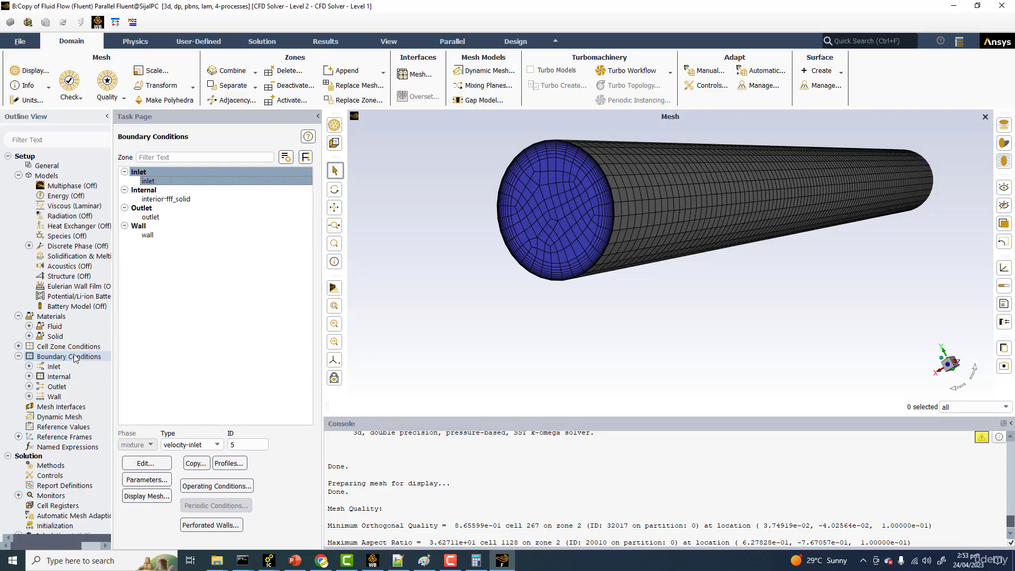
Step: Create a new named expression and switch to the PowerPoint slide showing the 3D pipe's expression definitions
{"action": "right_click", "coordinate": [55, 450]}
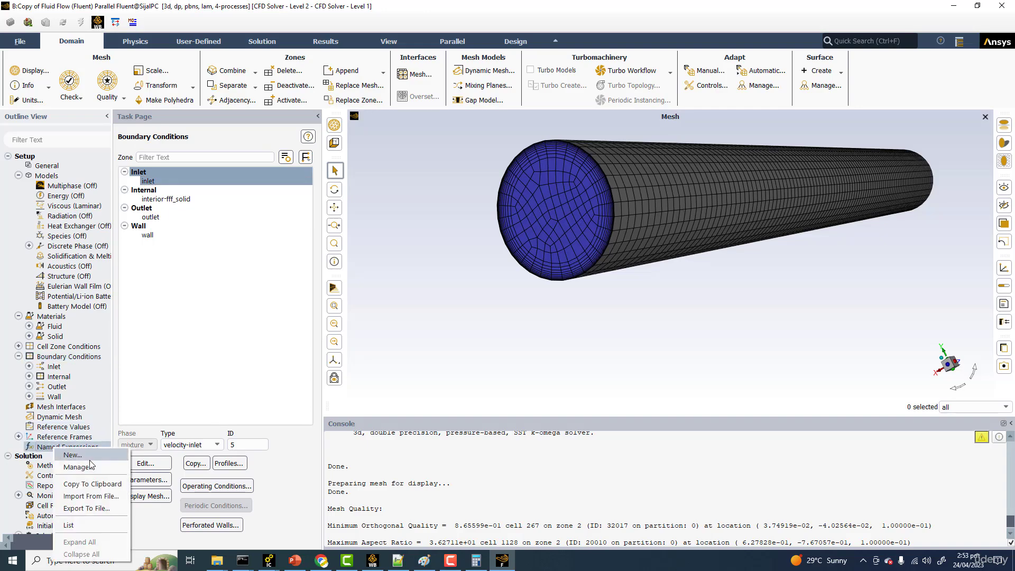
{"action": "left_click", "coordinate": [74, 458]}
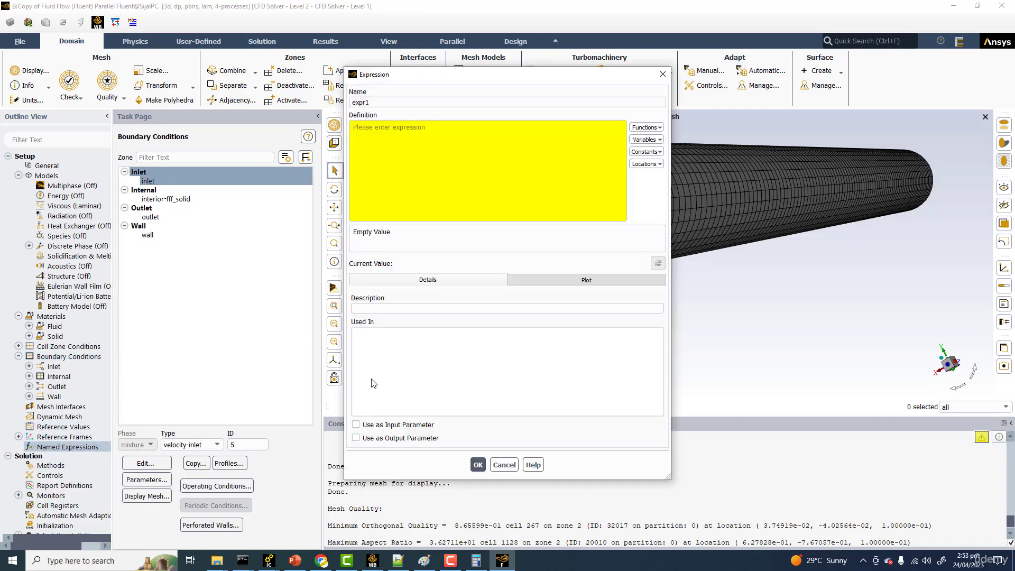
{"action": "left_click", "coordinate": [295, 559]}
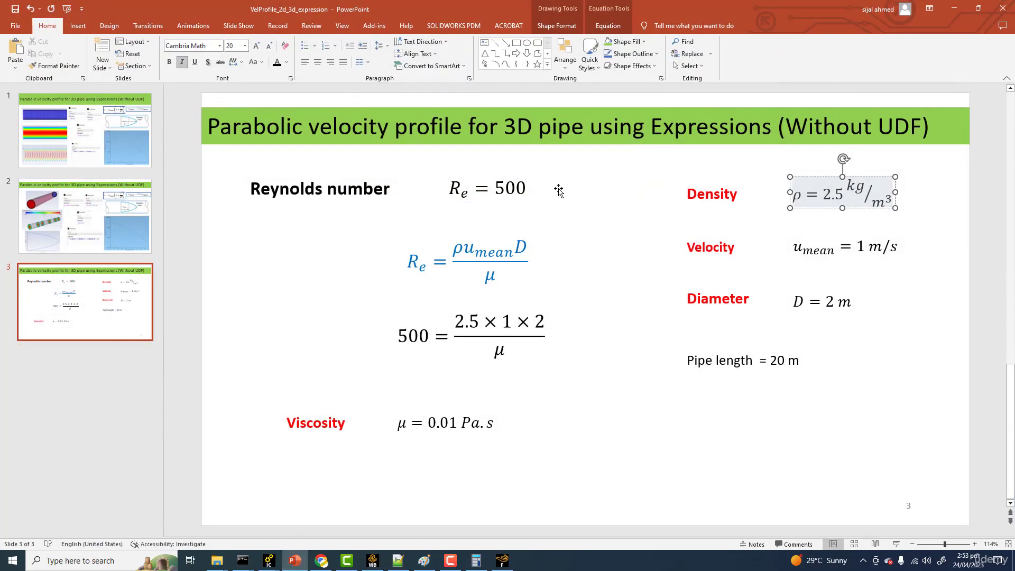
{"action": "left_click", "coordinate": [93, 242]}
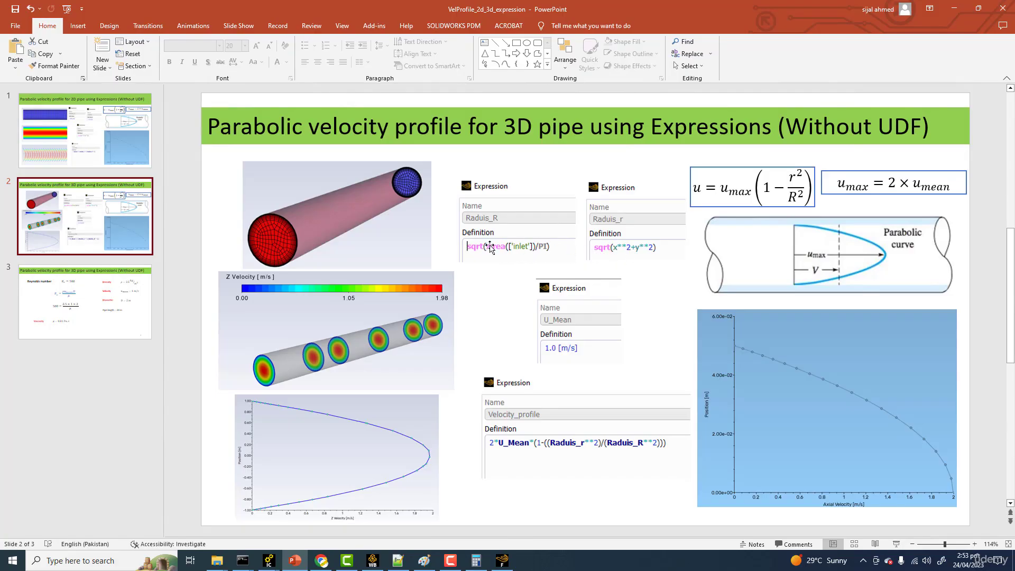
Step: Arrange the Fluent and PowerPoint windows side by side and enlarge the slide's Raduis_R and Raduis_r definitions for reference
{"action": "left_click", "coordinate": [979, 9]}
{"action": "left_click", "coordinate": [498, 25]}
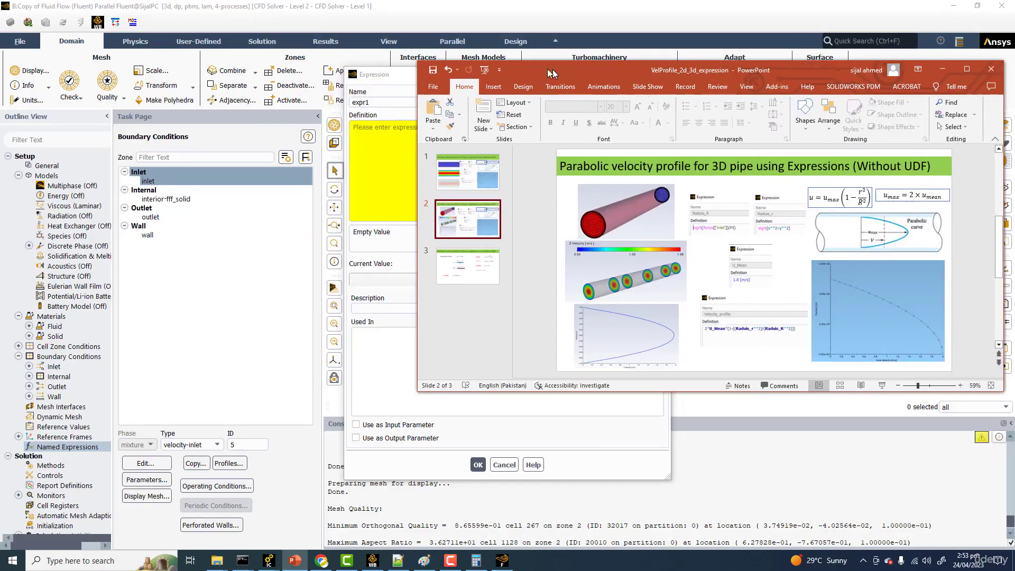
{"action": "double_click", "coordinate": [502, 14]}
{"action": "left_click_drag", "start_coordinate": [624, 20], "coordinate": [229, 26]}
{"action": "left_click_drag", "start_coordinate": [564, 78], "coordinate": [411, 75]}
{"action": "left_click_drag", "start_coordinate": [783, 75], "coordinate": [825, 71]}
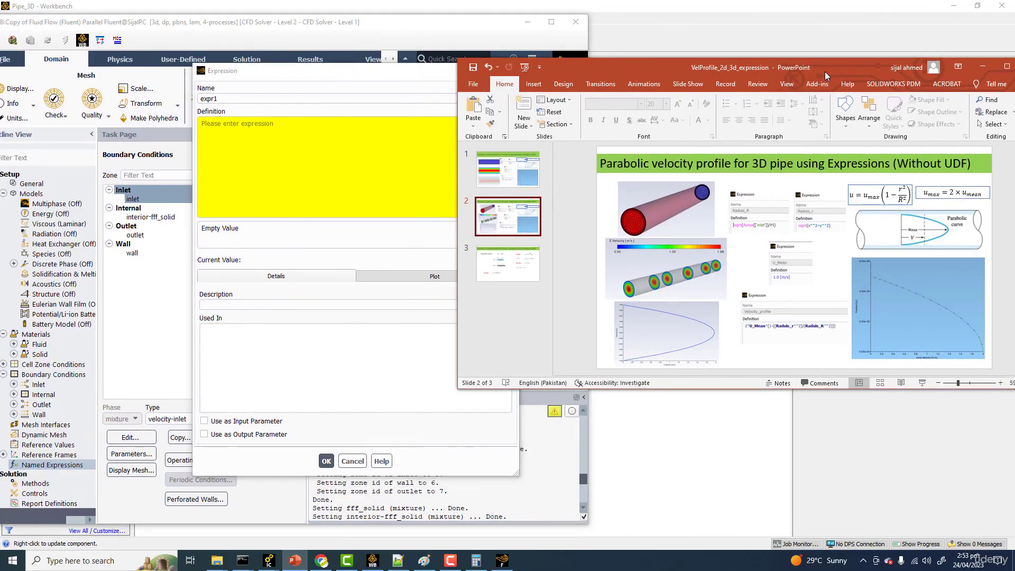
{"action": "left_click_drag", "start_coordinate": [453, 179], "coordinate": [605, 177]}
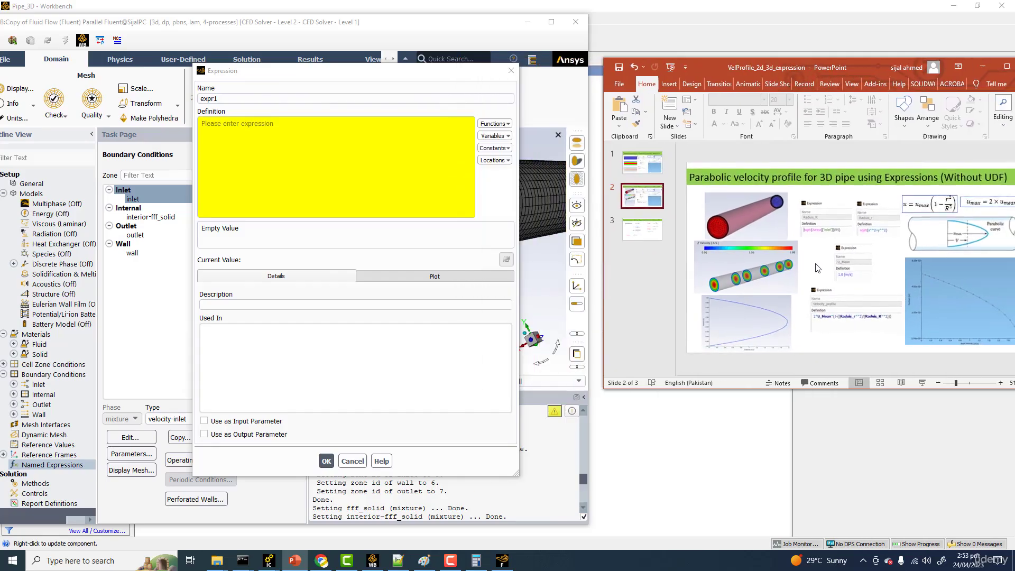
{"action": "scroll", "coordinate": [830, 263], "scroll_direction": "up", "scroll_amount": 5, "text": "ctrl"}
{"action": "scroll", "coordinate": [828, 258], "scroll_direction": "up", "scroll_amount": 1}
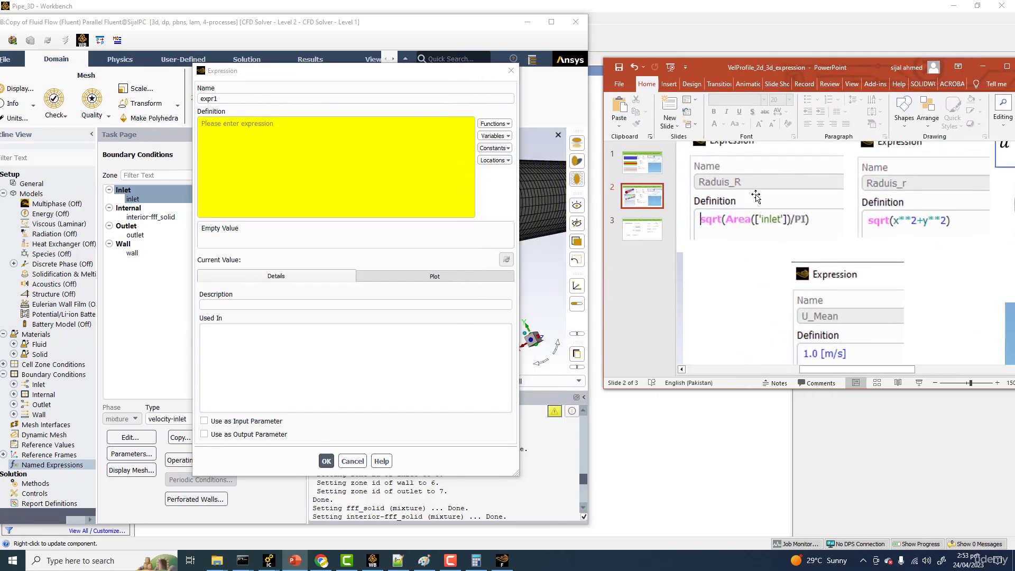
Step: Name the new expression Raduis_R and browse the variable categories available for its definition
{"action": "type", "text": "Raduis_R"}
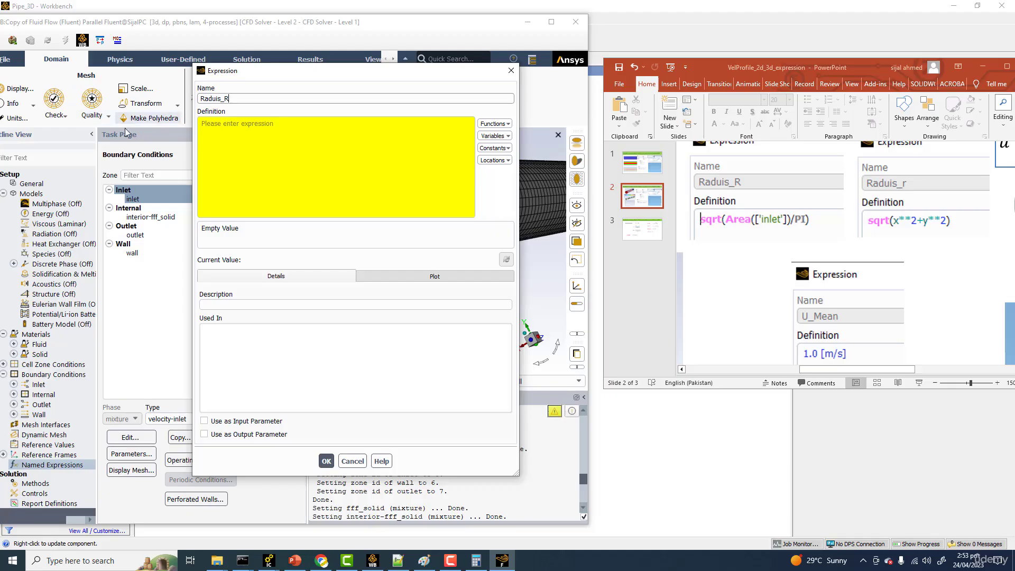
{"action": "left_click", "coordinate": [245, 135]}
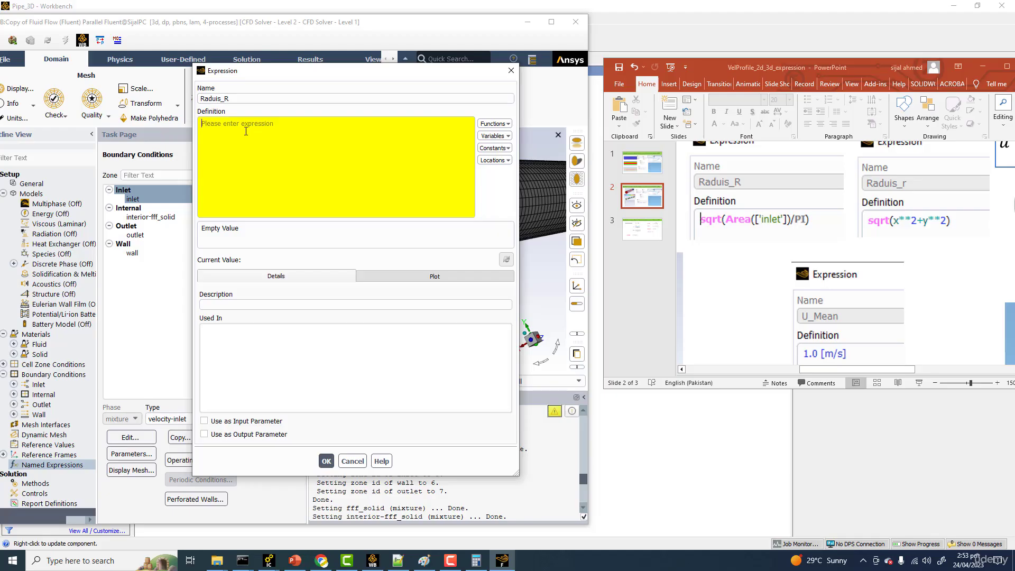
{"action": "left_click", "coordinate": [511, 137]}
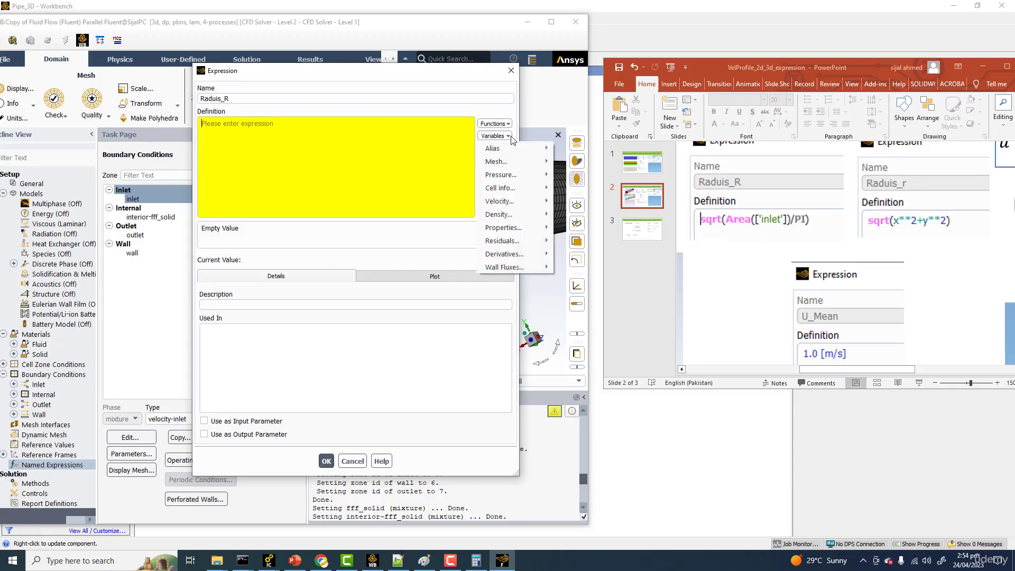
{"action": "mouse_move", "coordinate": [515, 178]}
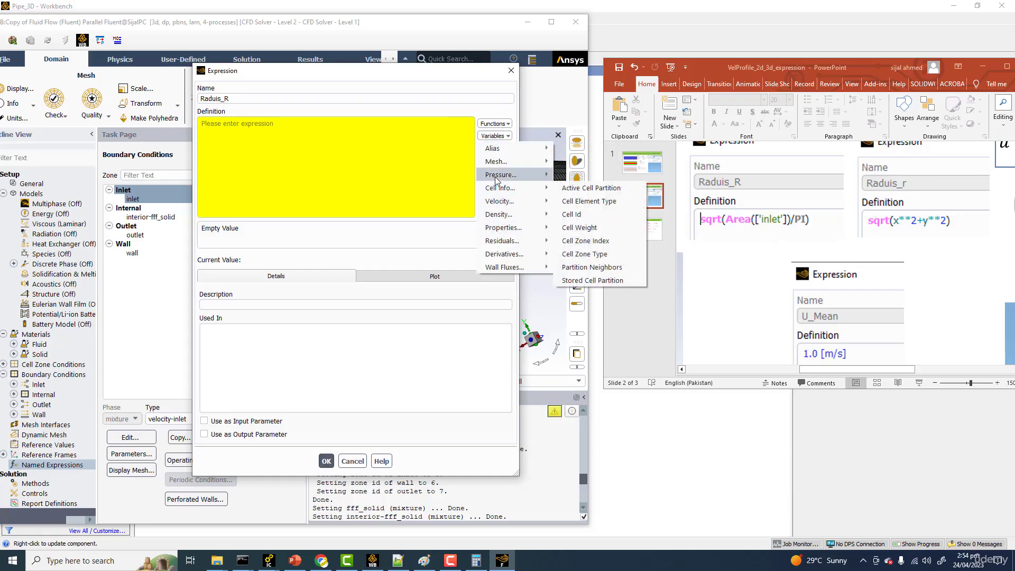
{"action": "mouse_move", "coordinate": [521, 231]}
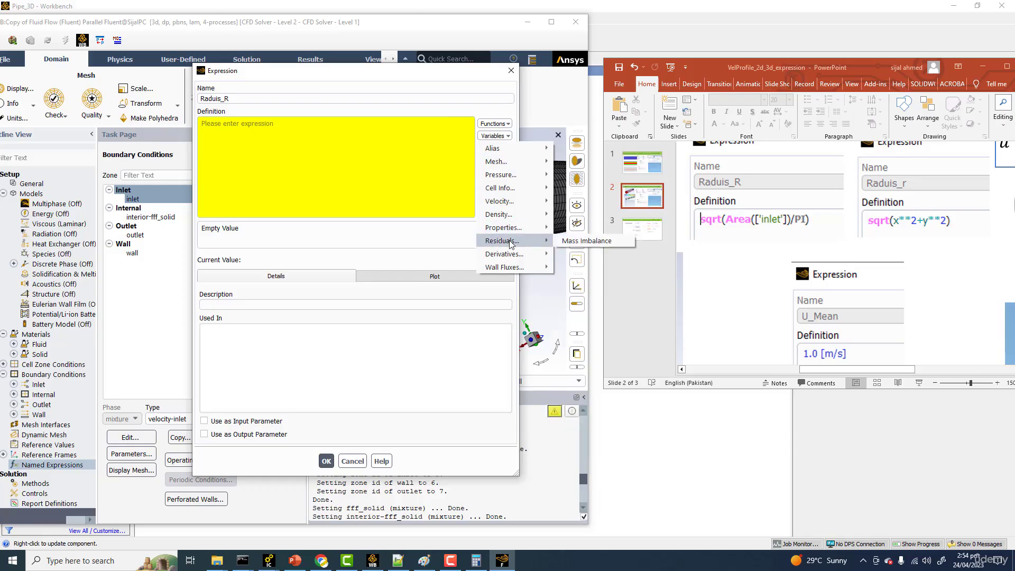
Step: Insert the Area reduction function into the Raduis_R definition and clear the placeholders from its location list
{"action": "left_click", "coordinate": [495, 123]}
{"action": "left_click", "coordinate": [495, 123]}
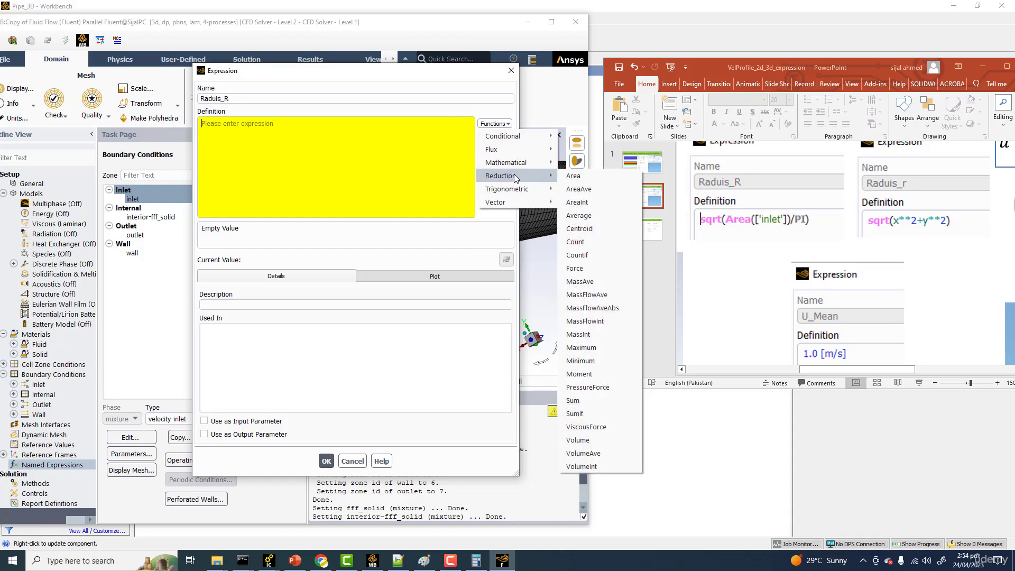
{"action": "left_click", "coordinate": [577, 177]}
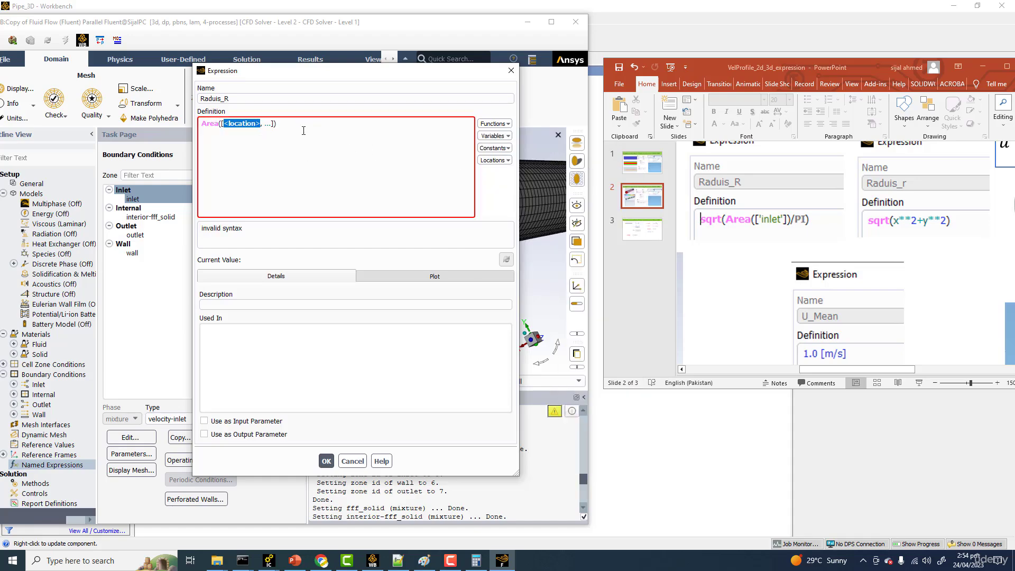
{"action": "key", "text": "BackSpace"}
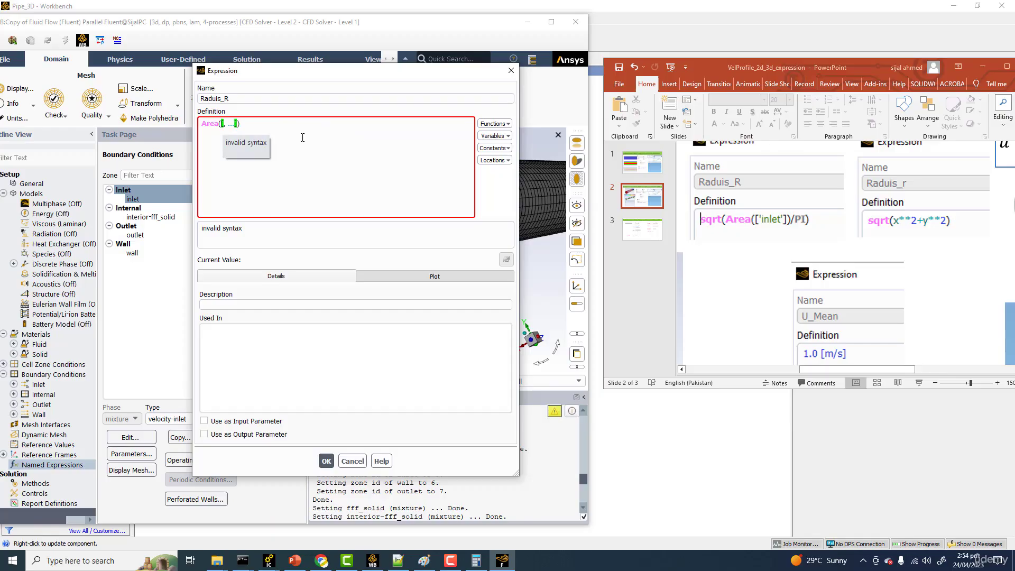
{"action": "key", "text": "Delete"}
{"action": "key", "text": "Delete"}
{"action": "key", "text": "Delete"}
{"action": "key", "text": "Delete"}
{"action": "key", "text": "Delete"}
Step: Set the inlet boundary surface as the location of the Area function
{"action": "left_click", "coordinate": [494, 160]}
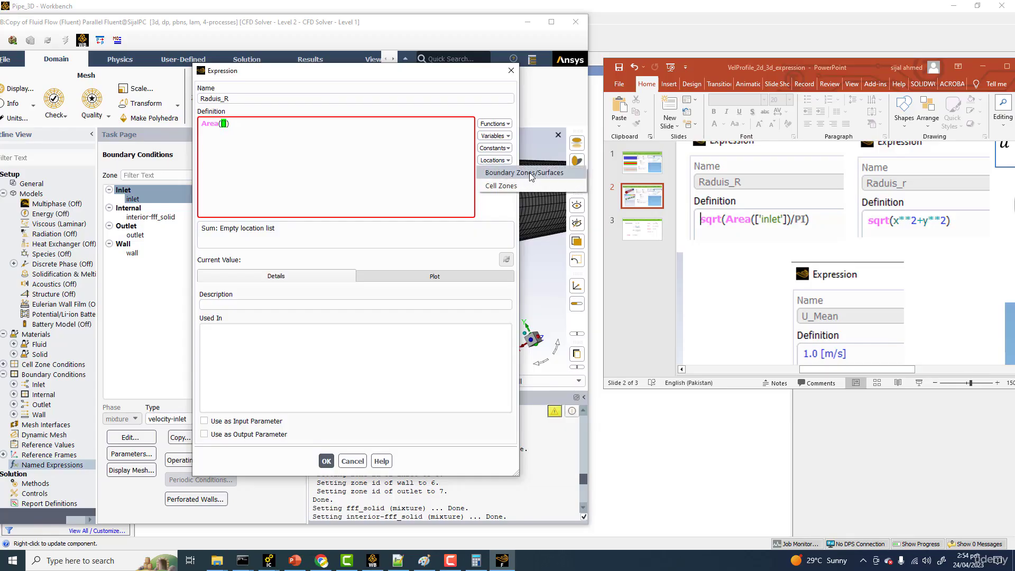
{"action": "left_click", "coordinate": [510, 173]}
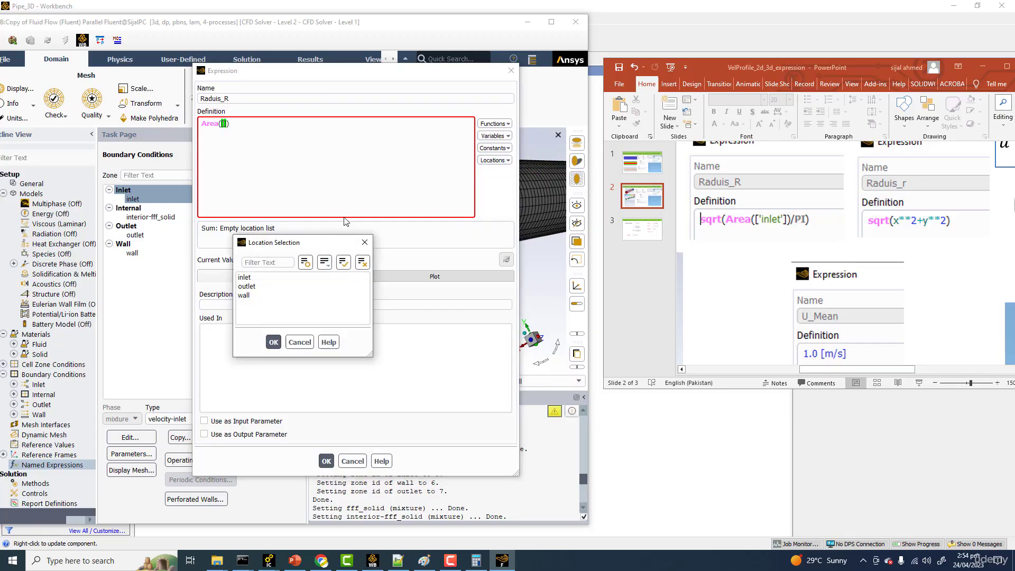
{"action": "left_click", "coordinate": [245, 278]}
{"action": "left_click", "coordinate": [273, 343]}
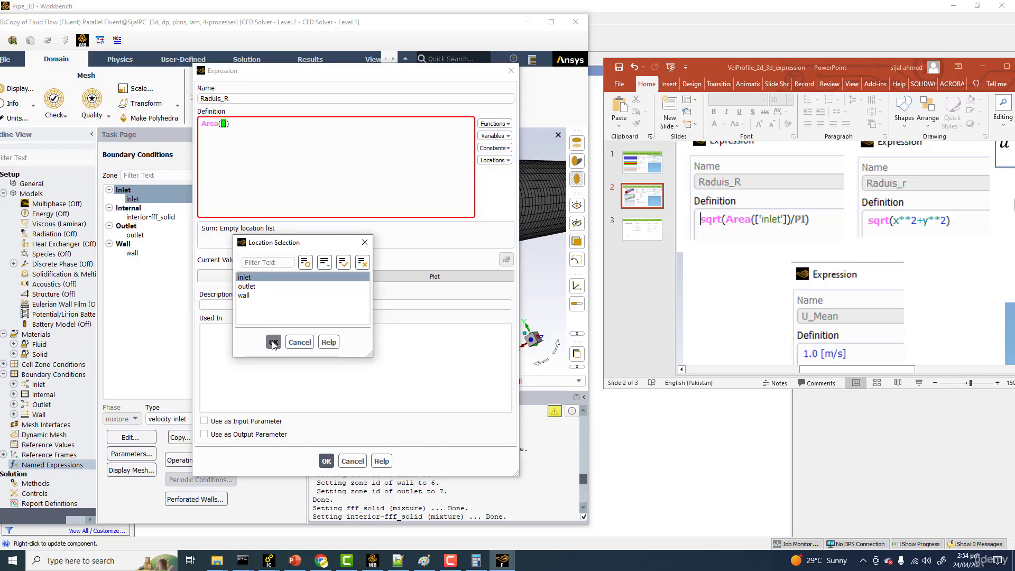
{"action": "left_click", "coordinate": [272, 342]}
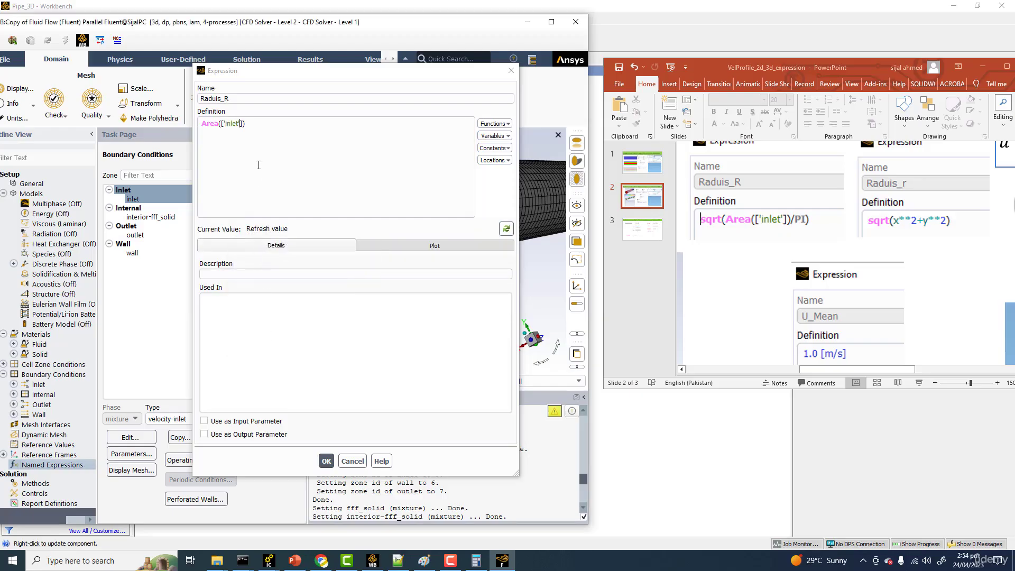
Step: Divide the inlet area by the constant PI, consulting the parabolic velocity formula on the slide
{"action": "left_click", "coordinate": [252, 124]}
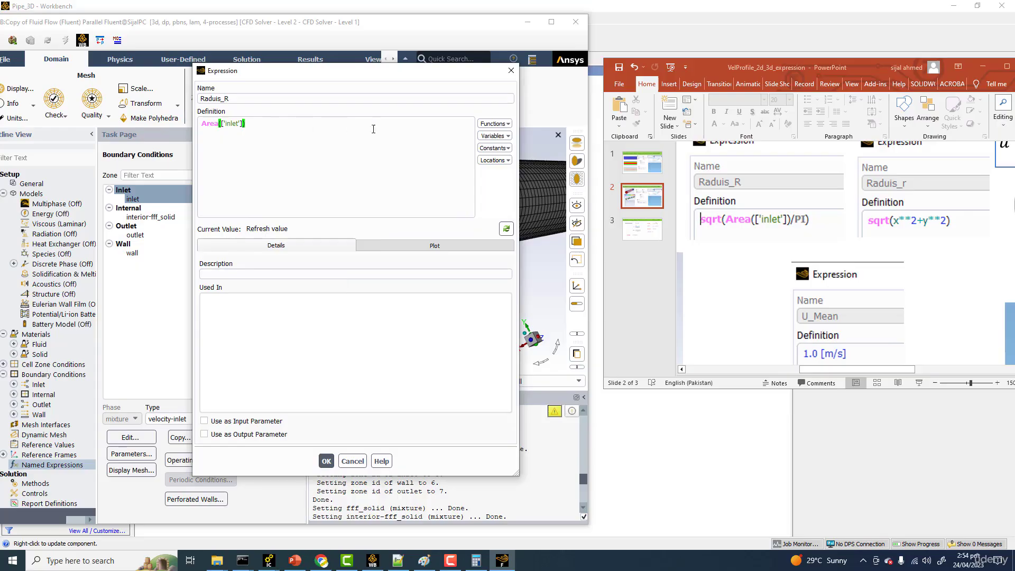
{"action": "type", "text": "/"}
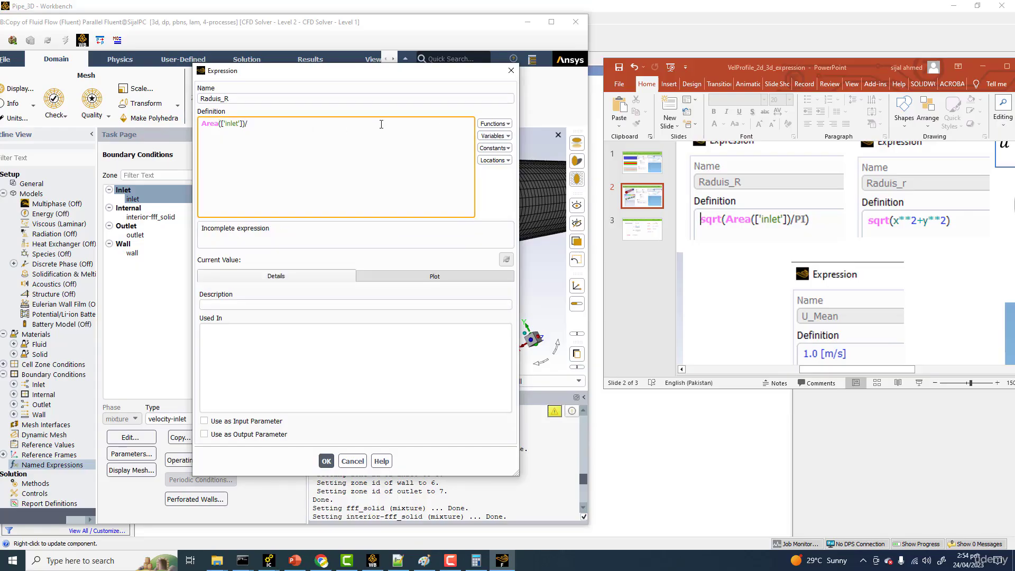
{"action": "left_click", "coordinate": [510, 162]}
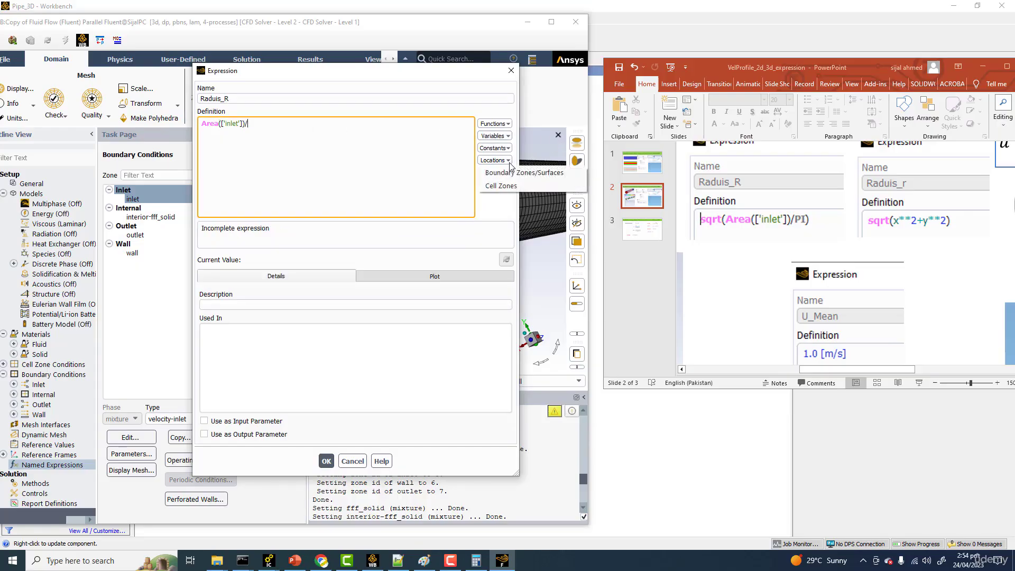
{"action": "left_click", "coordinate": [954, 244]}
{"action": "left_click_drag", "start_coordinate": [893, 370], "coordinate": [959, 366]}
{"action": "scroll", "coordinate": [942, 253], "scroll_direction": "up", "scroll_amount": 2}
{"action": "scroll", "coordinate": [941, 253], "scroll_direction": "up", "scroll_amount": 1}
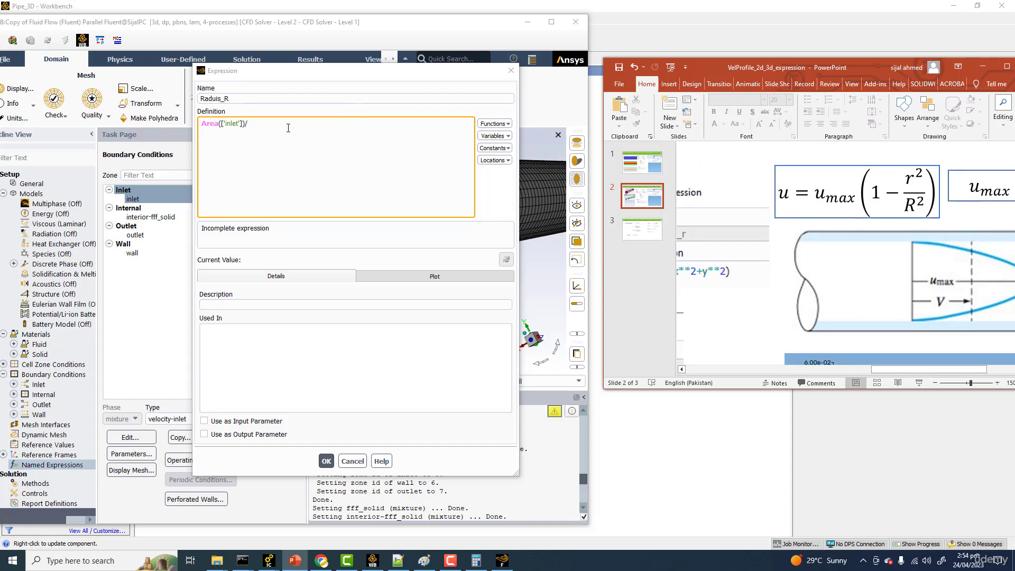
{"action": "left_click", "coordinate": [495, 149]}
{"action": "left_click", "coordinate": [505, 163]}
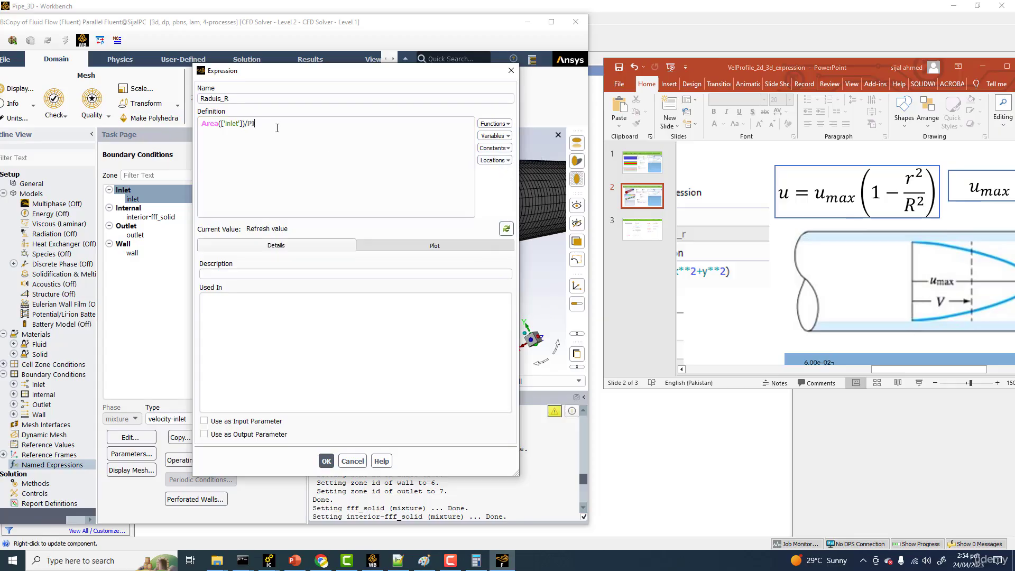
Step: Wrap the inlet area term in a square root so the definition reads sqrt(Area(['inlet'])/PI)
{"action": "left_click", "coordinate": [200, 126]}
{"action": "left_click", "coordinate": [495, 124]}
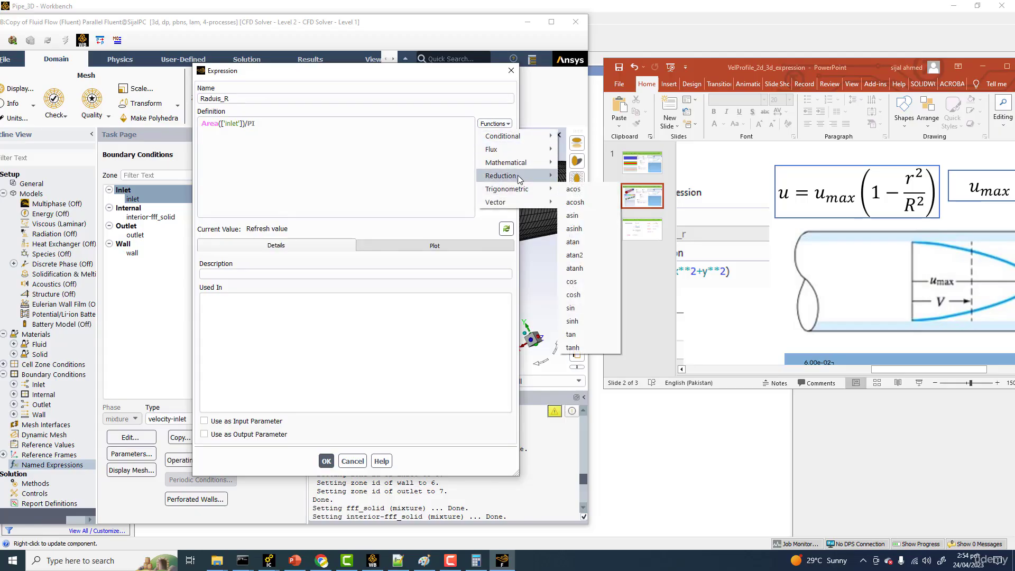
{"action": "mouse_move", "coordinate": [529, 166]}
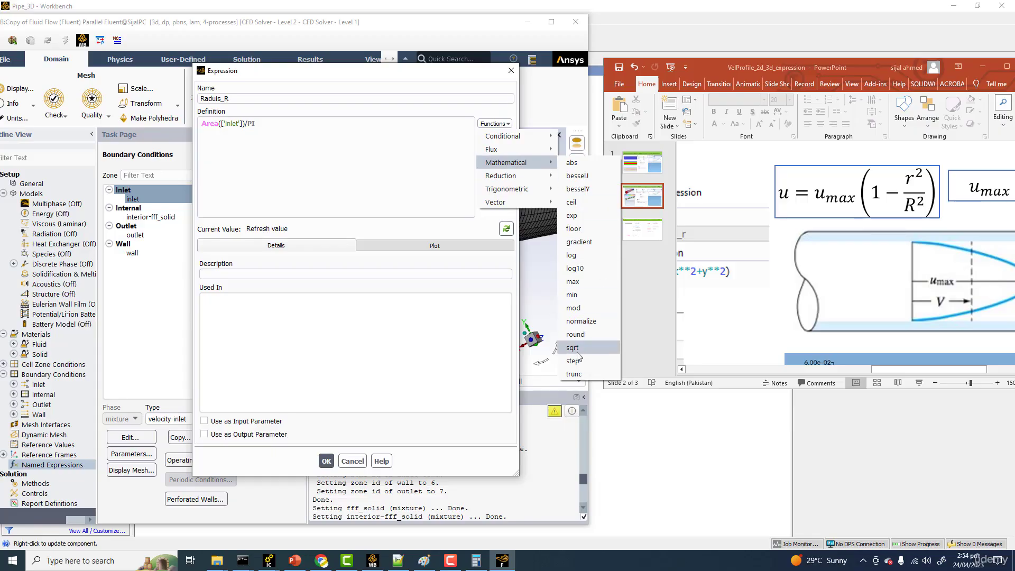
{"action": "left_click", "coordinate": [573, 347]}
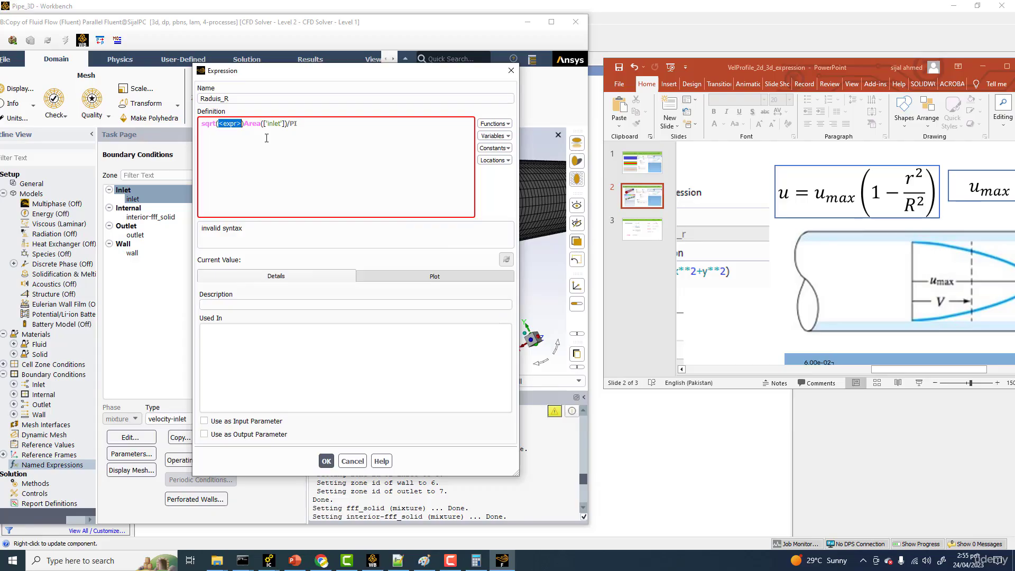
{"action": "key", "text": "BackSpace"}
{"action": "left_click_drag", "start_coordinate": [223, 123], "coordinate": [275, 123]}
{"action": "right_click", "coordinate": [260, 125]}
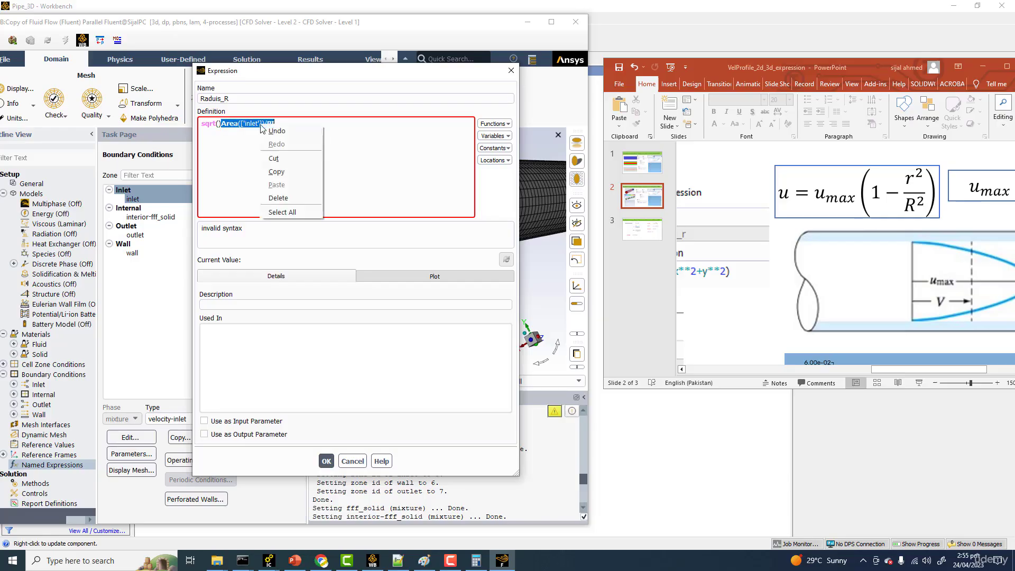
{"action": "left_click", "coordinate": [272, 161]}
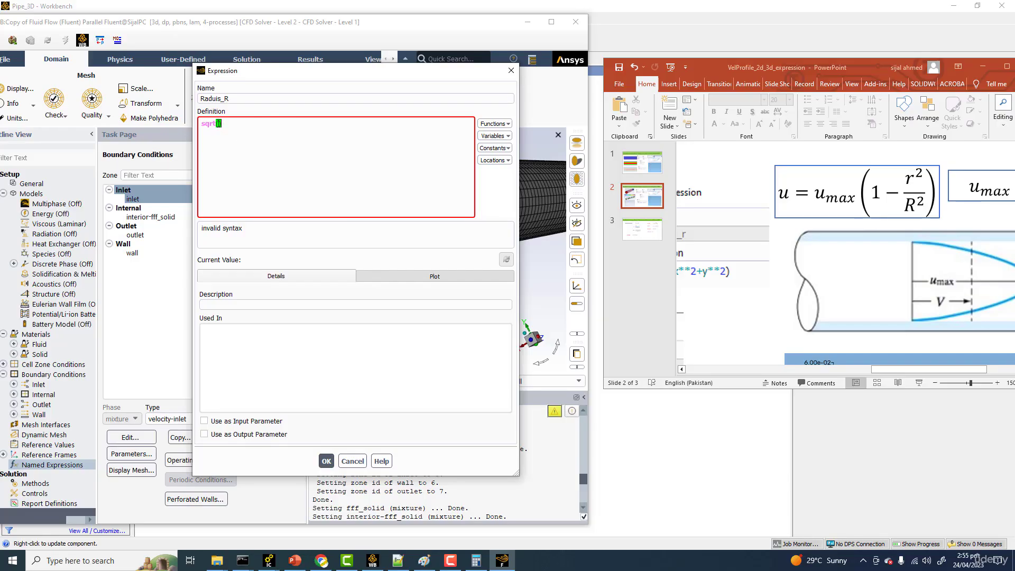
{"action": "right_click", "coordinate": [218, 123]}
{"action": "left_click", "coordinate": [245, 172]}
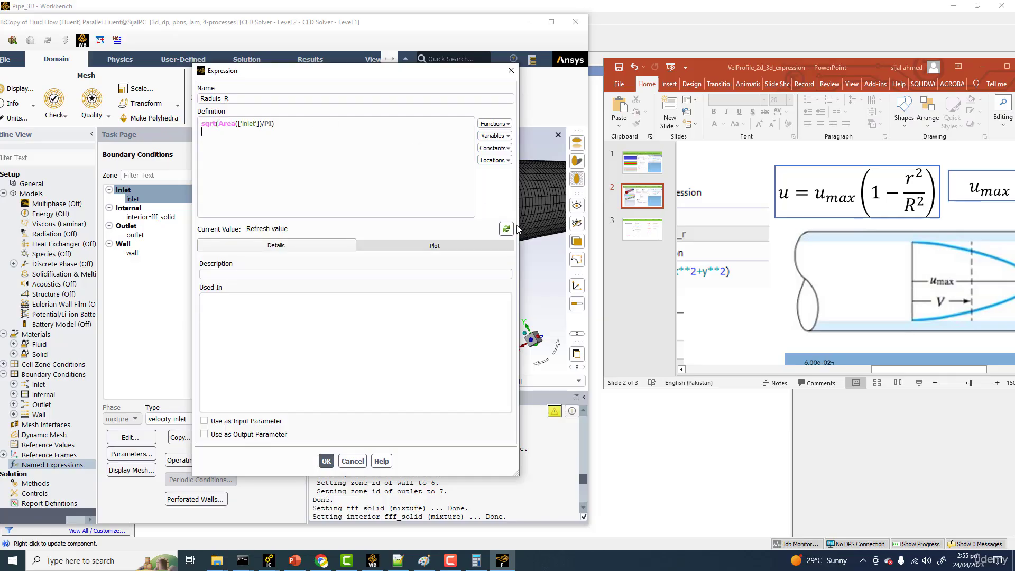
Step: Try to evaluate the current value of the Raduis_R expression, re-entering the end of the definition between attempts
{"action": "left_click", "coordinate": [506, 229]}
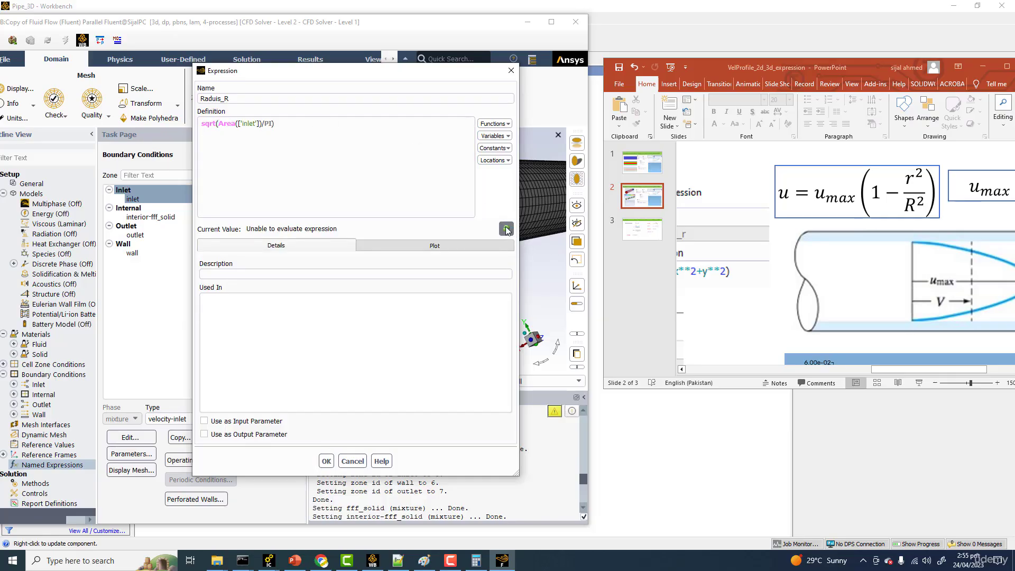
{"action": "left_click", "coordinate": [277, 123]}
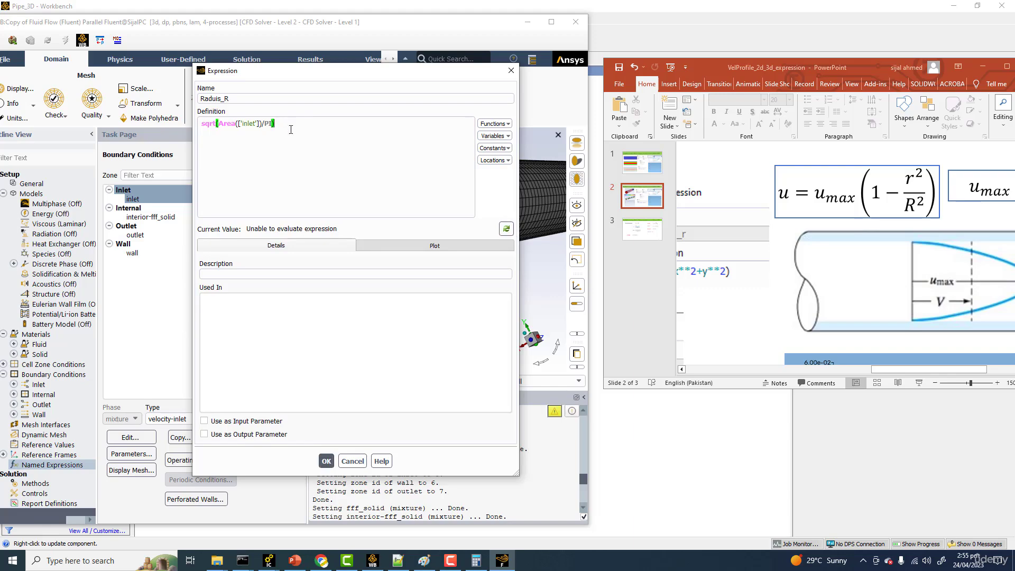
{"action": "left_click", "coordinate": [505, 228]}
{"action": "left_click", "coordinate": [315, 121]}
{"action": "key", "text": "Return"}
{"action": "left_click", "coordinate": [506, 228]}
{"action": "left_click", "coordinate": [295, 124]}
{"action": "key", "text": "Return"}
{"action": "left_click", "coordinate": [506, 228]}
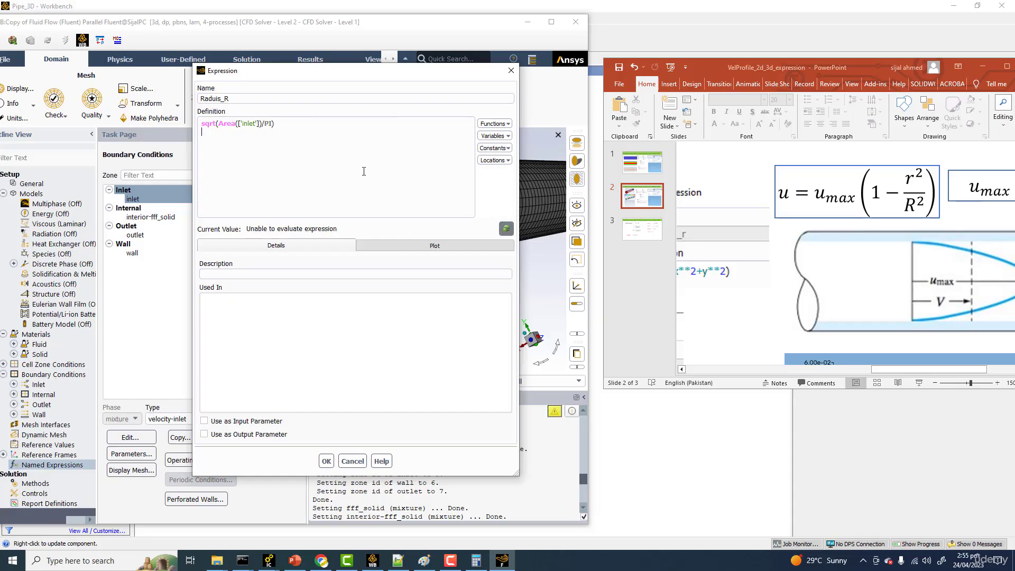
Step: Save the Raduis_R expression, reopen it from the named expressions and evaluate its current value
{"action": "left_click", "coordinate": [327, 461]}
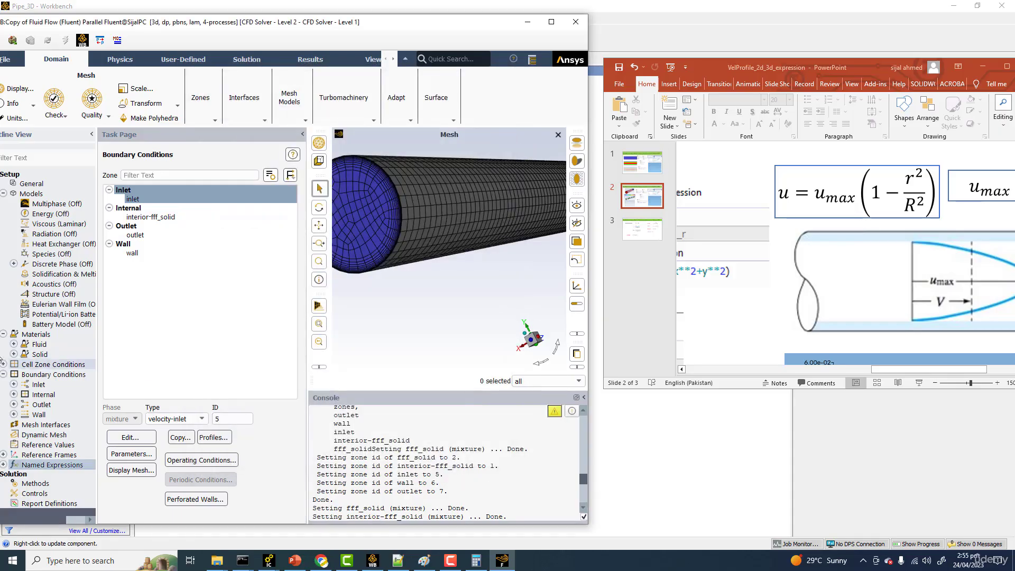
{"action": "left_click", "coordinate": [5, 465]}
{"action": "scroll", "coordinate": [7, 466], "scroll_direction": "down", "scroll_amount": 2}
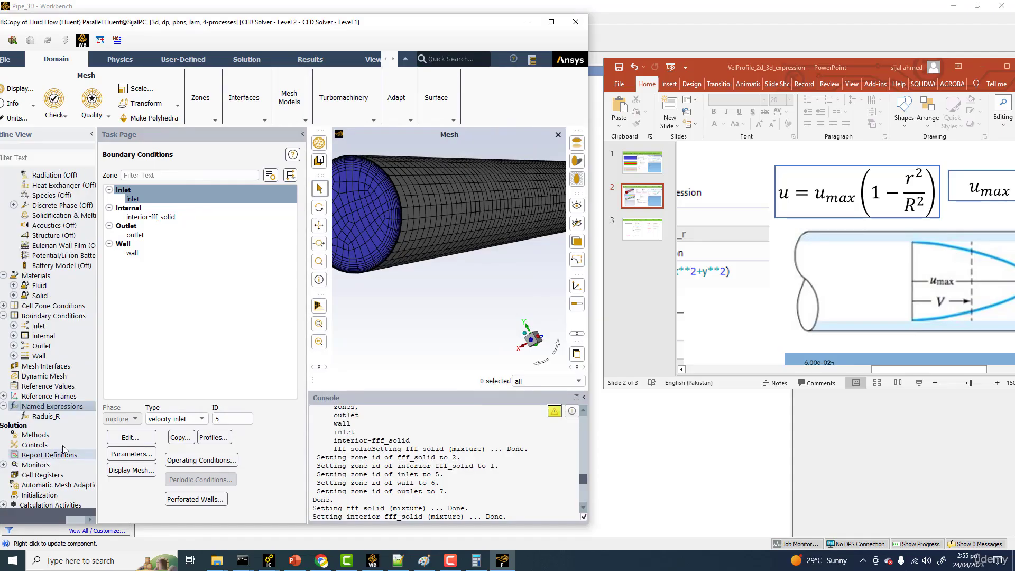
{"action": "double_click", "coordinate": [58, 417]}
{"action": "left_click", "coordinate": [507, 230]}
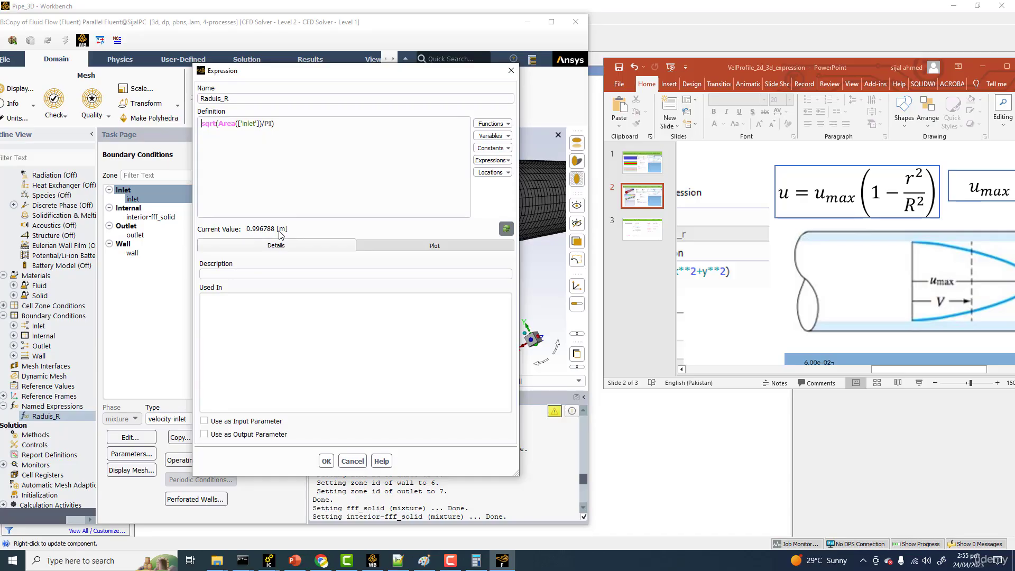
{"action": "left_click", "coordinate": [509, 68]}
Step: Create a new named expression defined as sqrt(x**2+y**2) and evaluate its current value
{"action": "right_click", "coordinate": [42, 406]}
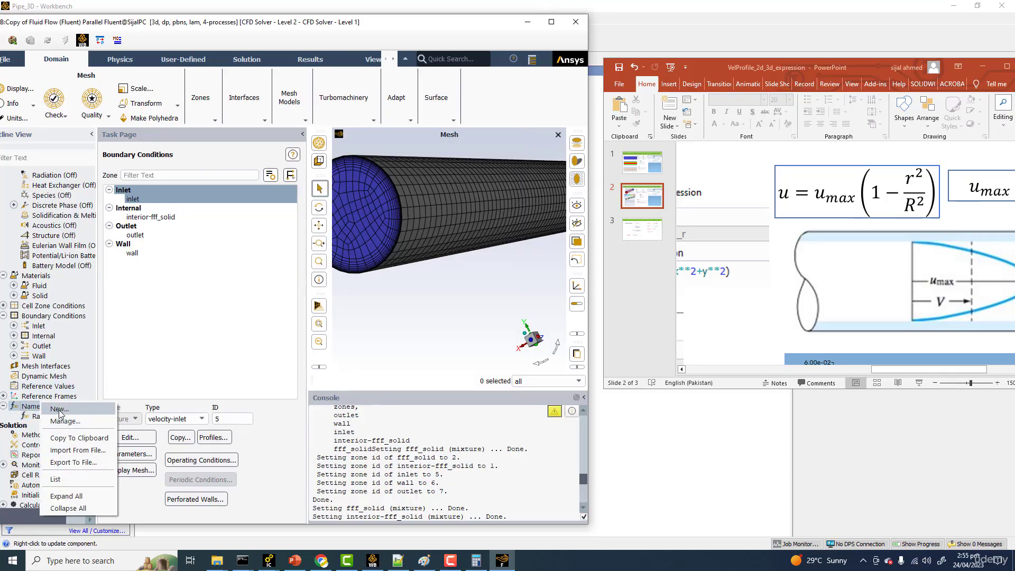
{"action": "left_click", "coordinate": [60, 410]}
{"action": "left_click_drag", "start_coordinate": [300, 74], "coordinate": [389, 106]}
{"action": "scroll", "coordinate": [989, 204], "scroll_direction": "down", "scroll_amount": 5, "text": "ctrl"}
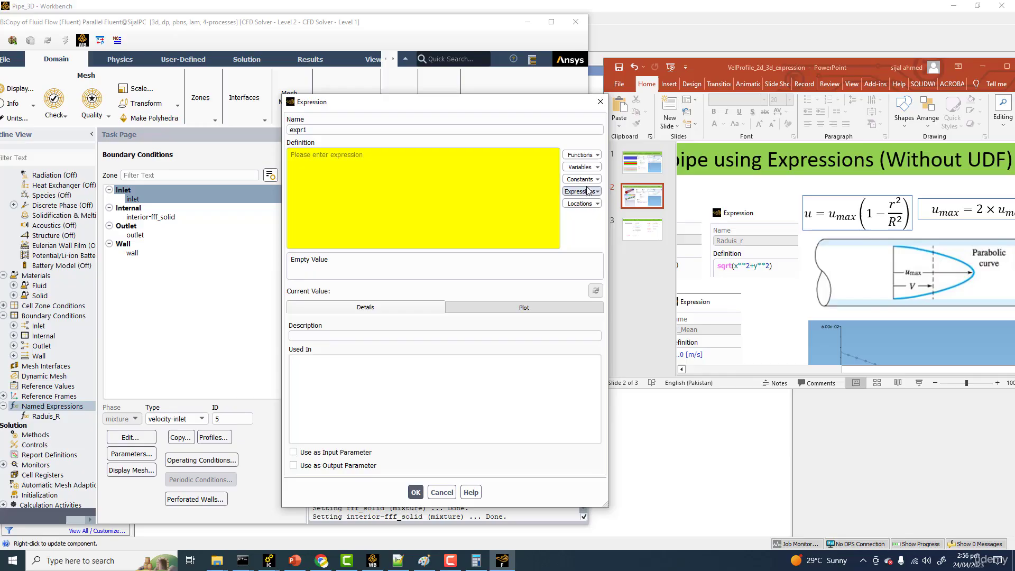
{"action": "left_click", "coordinate": [596, 157]}
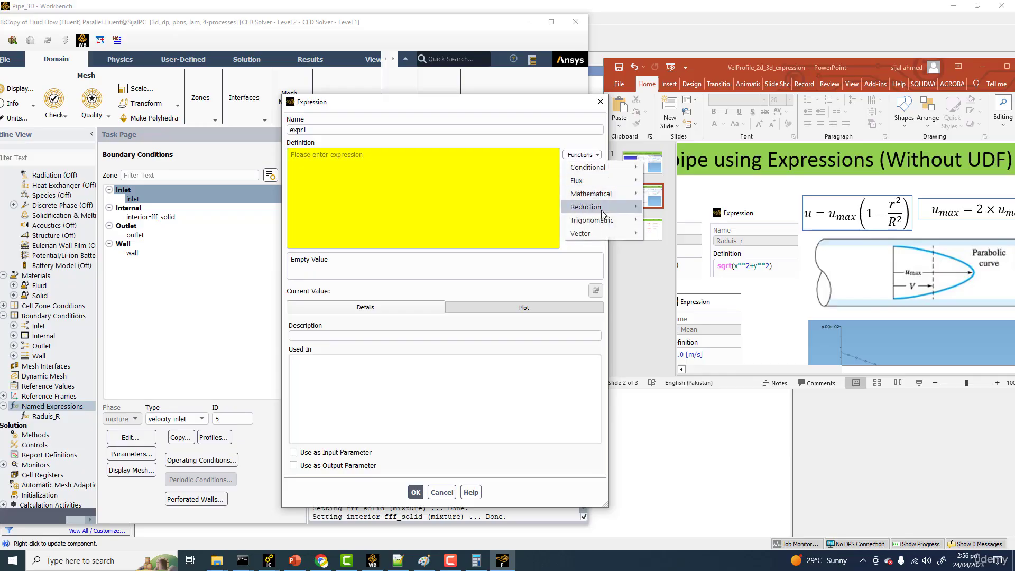
{"action": "mouse_move", "coordinate": [630, 194]}
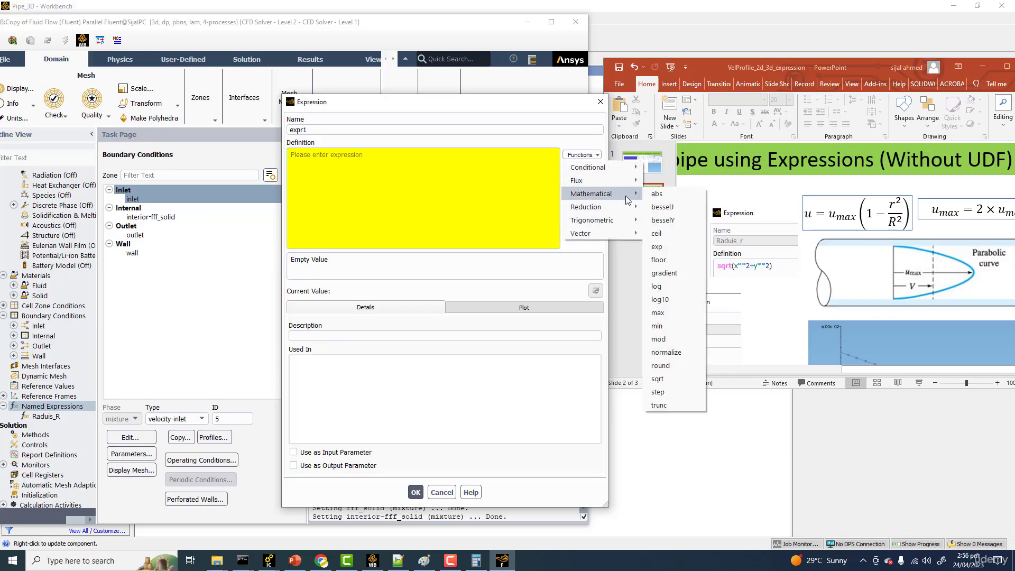
{"action": "left_click", "coordinate": [668, 378]}
{"action": "type", "text": "x**"}
{"action": "type", "text": "2+"}
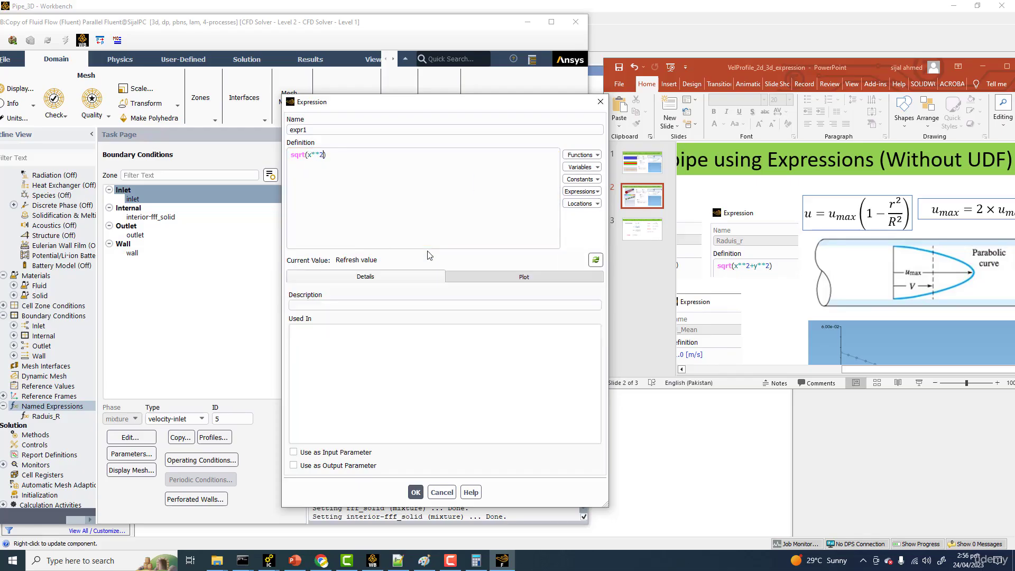
{"action": "type", "text": "y**2"}
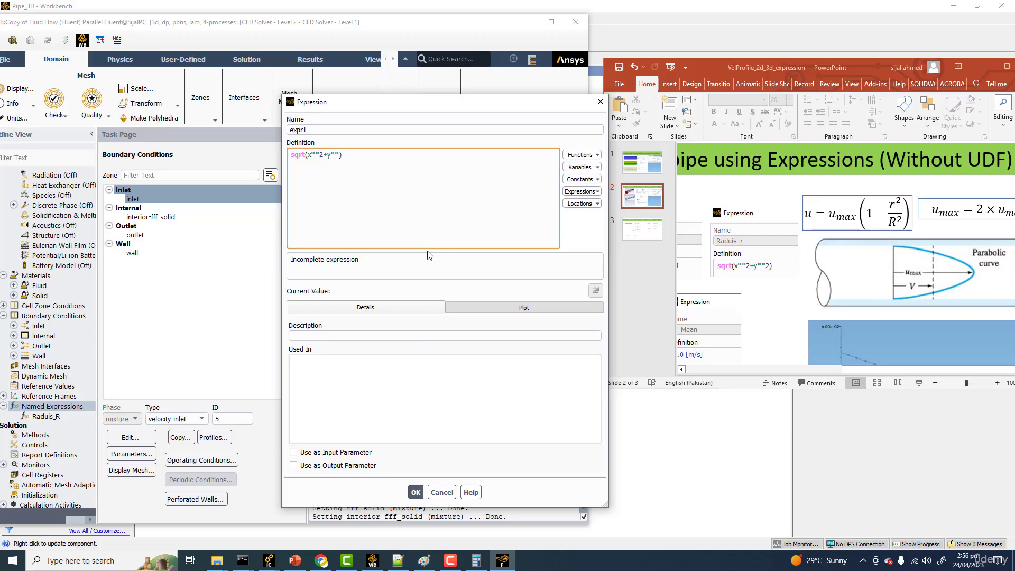
{"action": "left_click", "coordinate": [373, 153]}
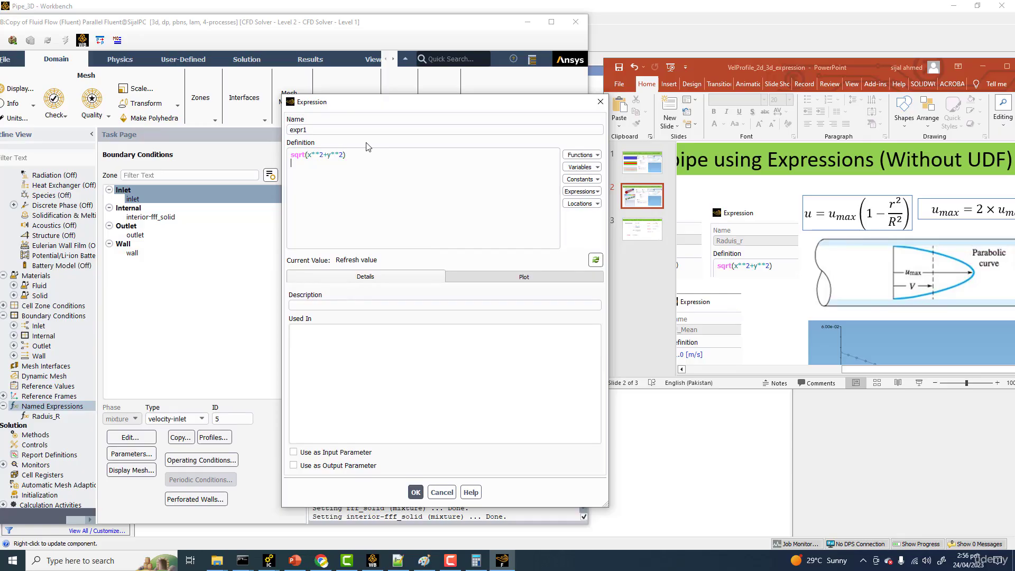
{"action": "left_click", "coordinate": [596, 260]}
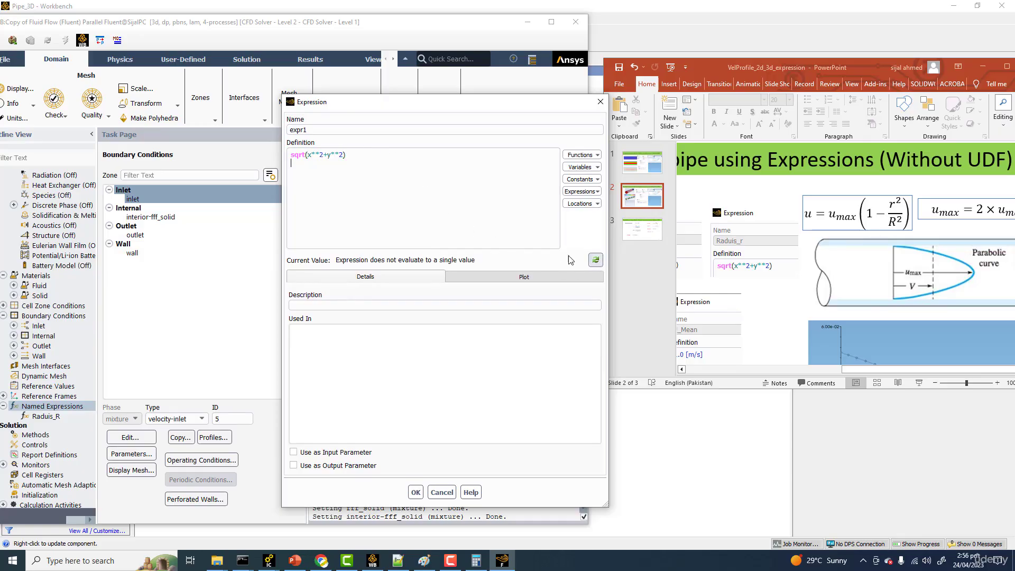
Step: Name the new radial-position expression Raduis_r and save it
{"action": "left_click_drag", "start_coordinate": [316, 131], "coordinate": [215, 118]}
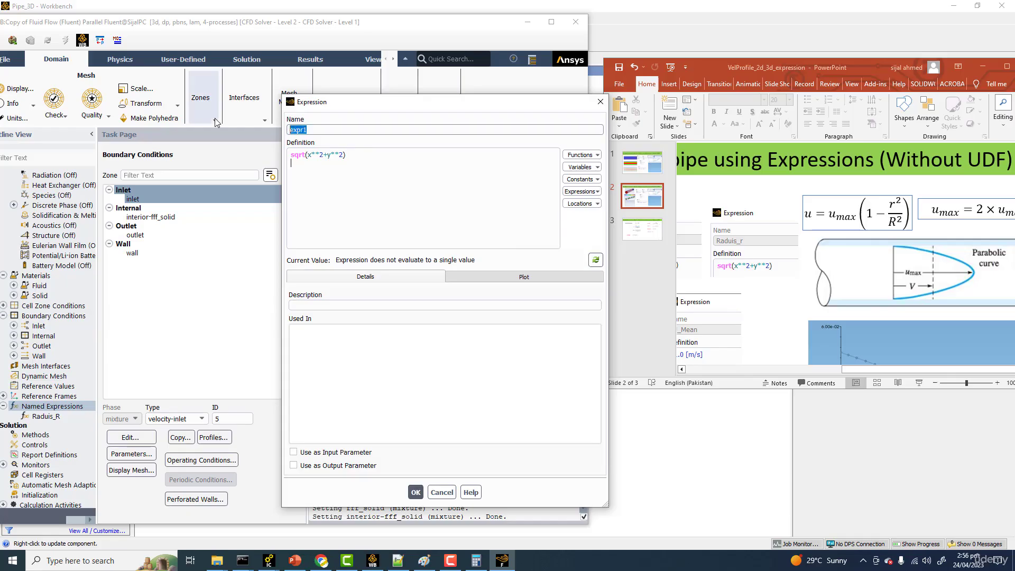
{"action": "type", "text": "Raduis_r"}
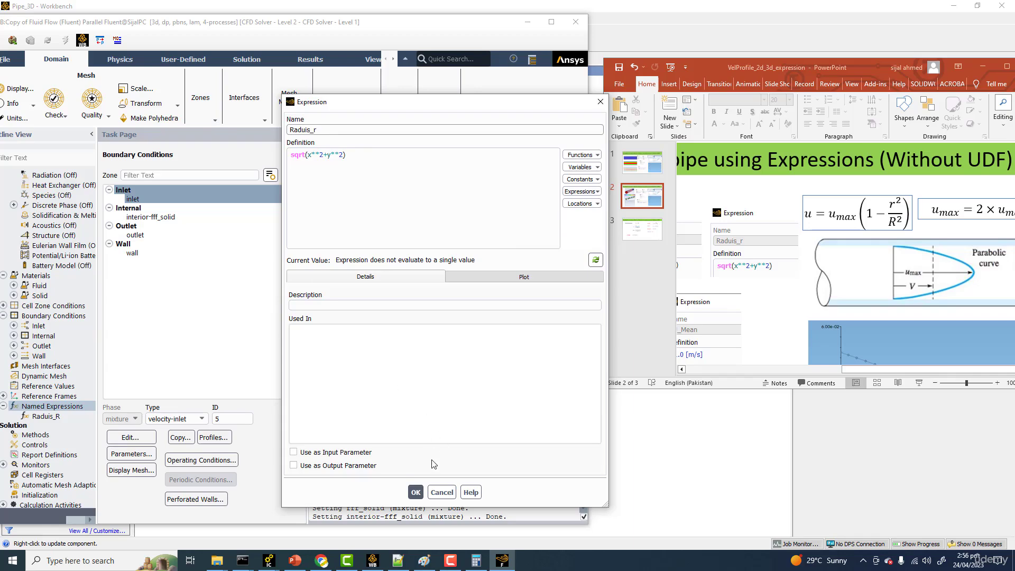
{"action": "left_click", "coordinate": [417, 492]}
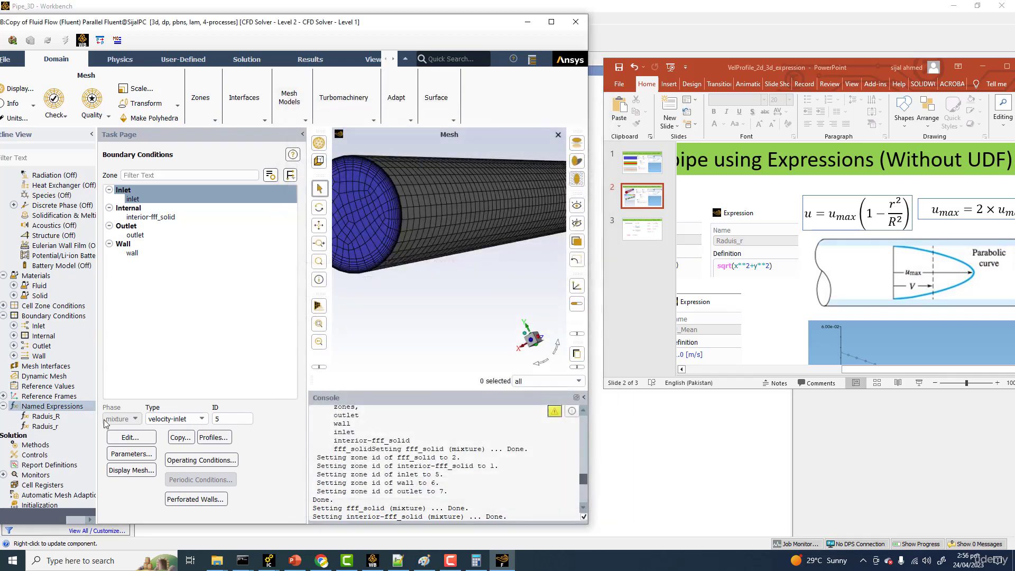
Step: Reopen the Raduis_r expression, inspect its plot settings and close it
{"action": "left_click", "coordinate": [46, 427]}
{"action": "double_click", "coordinate": [42, 428]}
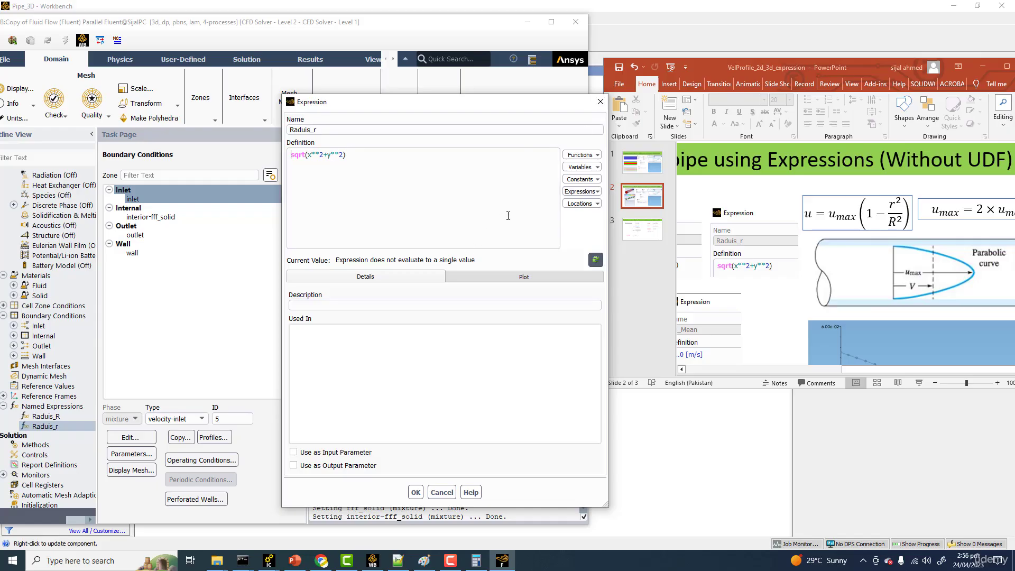
{"action": "left_click", "coordinate": [493, 277]}
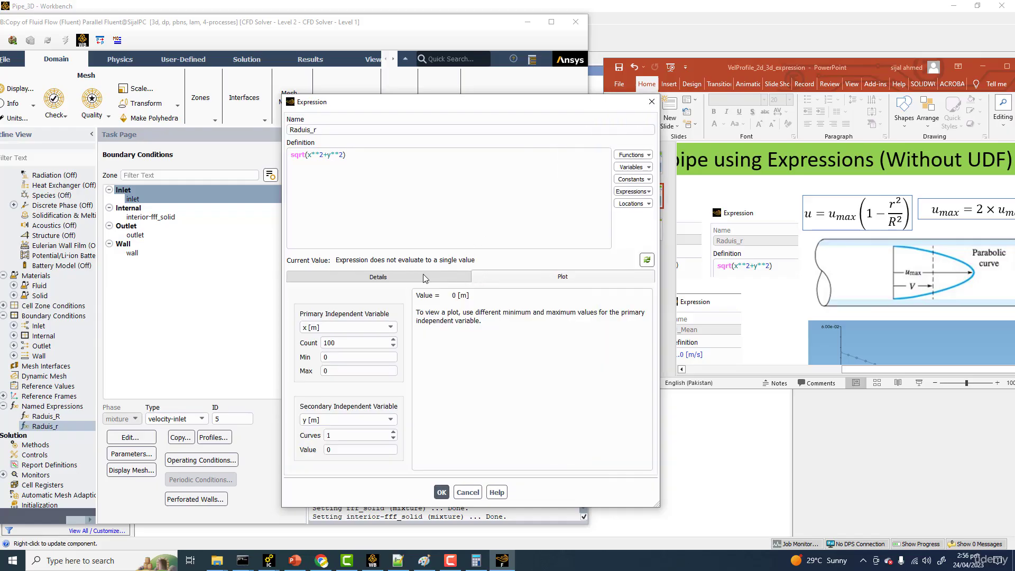
{"action": "left_click", "coordinate": [424, 277]}
{"action": "left_click", "coordinate": [652, 101]}
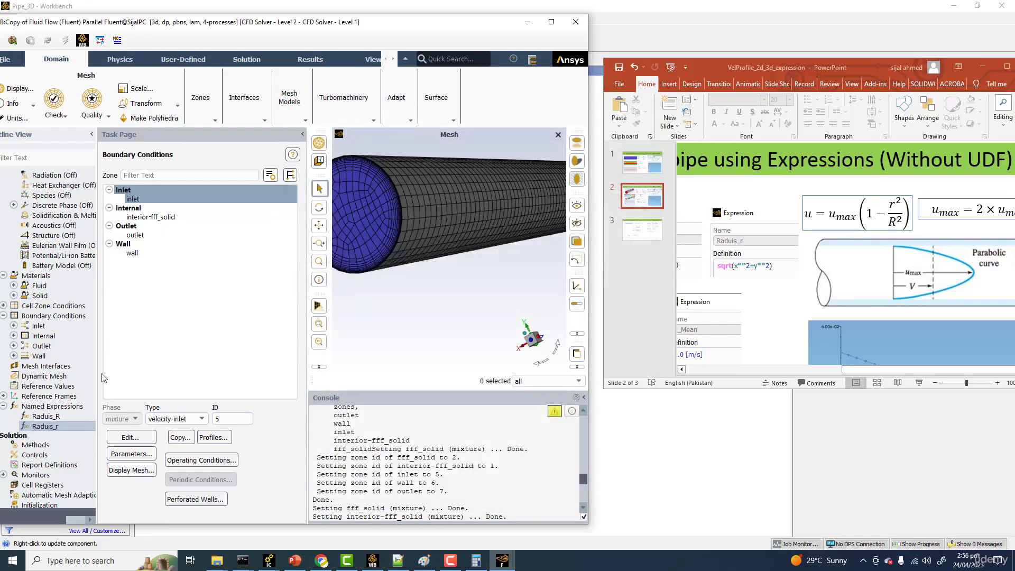
Step: Start a new named expression for the mean velocity and name it U_Mean
{"action": "right_click", "coordinate": [53, 406]}
{"action": "left_click", "coordinate": [53, 413]}
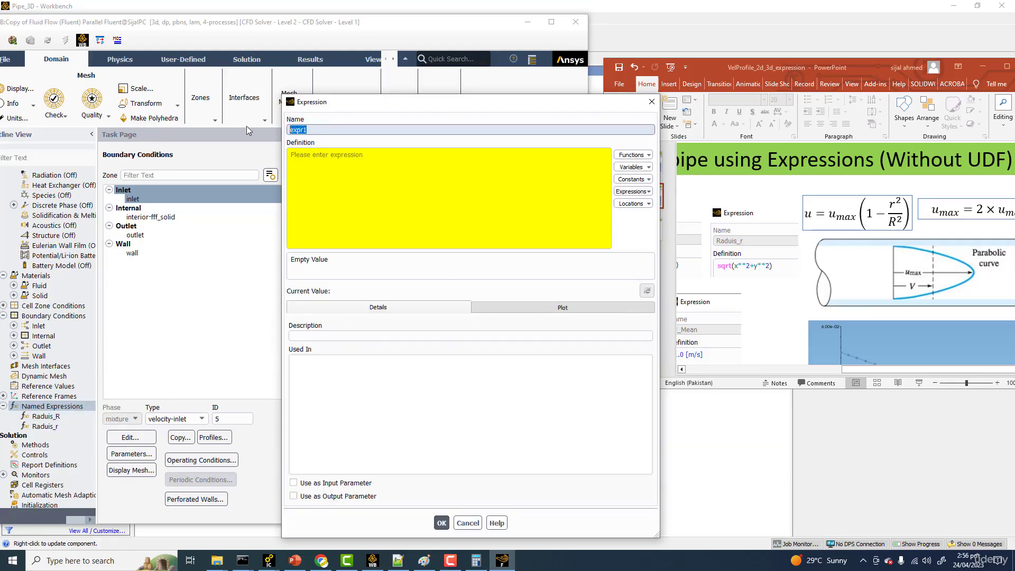
{"action": "type", "text": "U"}
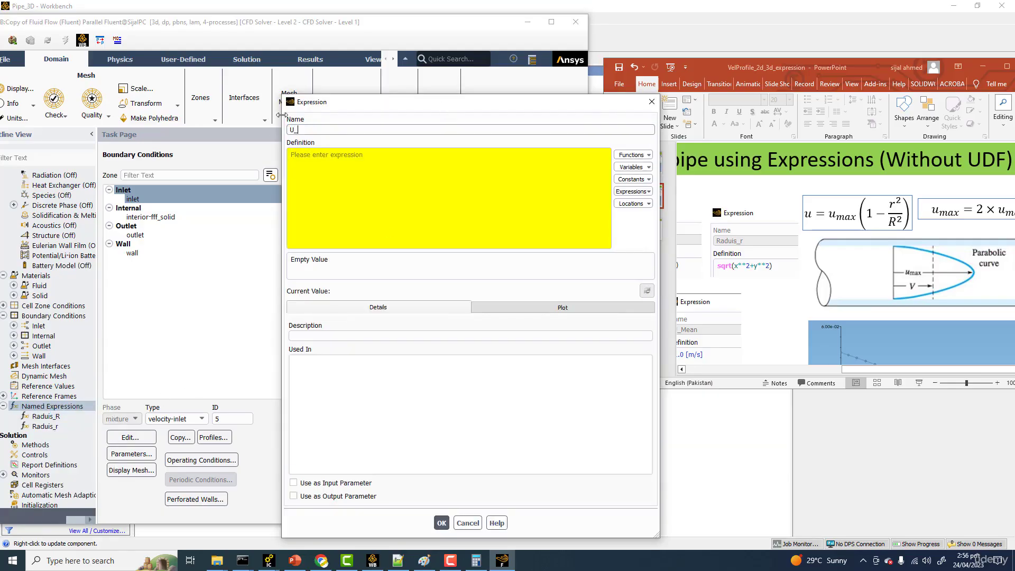
{"action": "type", "text": "_Mean"}
Step: Define U_Mean as 1[m/s], evaluate its current value and save the expression
{"action": "left_click", "coordinate": [306, 158]}
{"action": "type", "text": "1"}
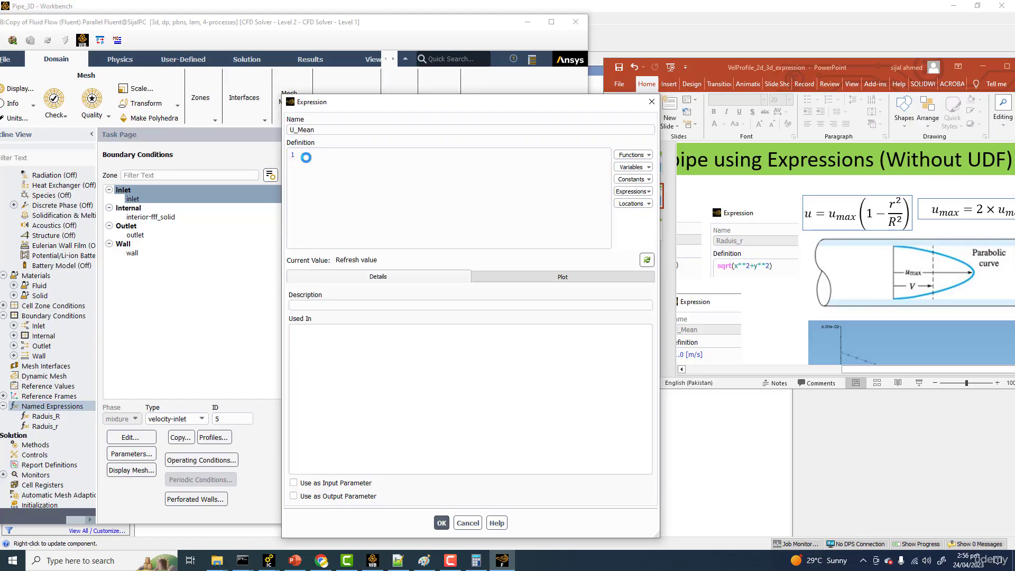
{"action": "type", "text": "["}
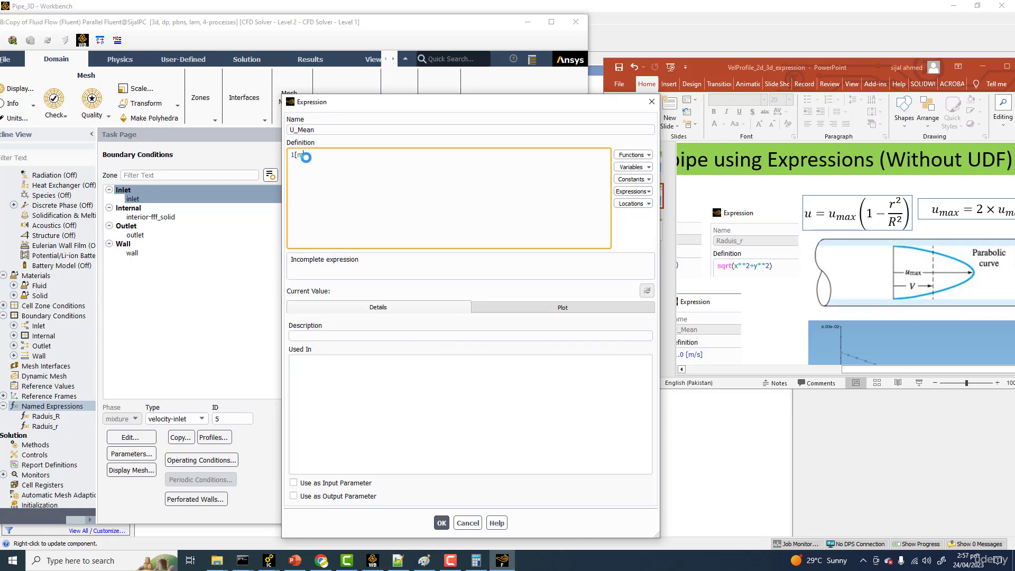
{"action": "type", "text": "m/s]"}
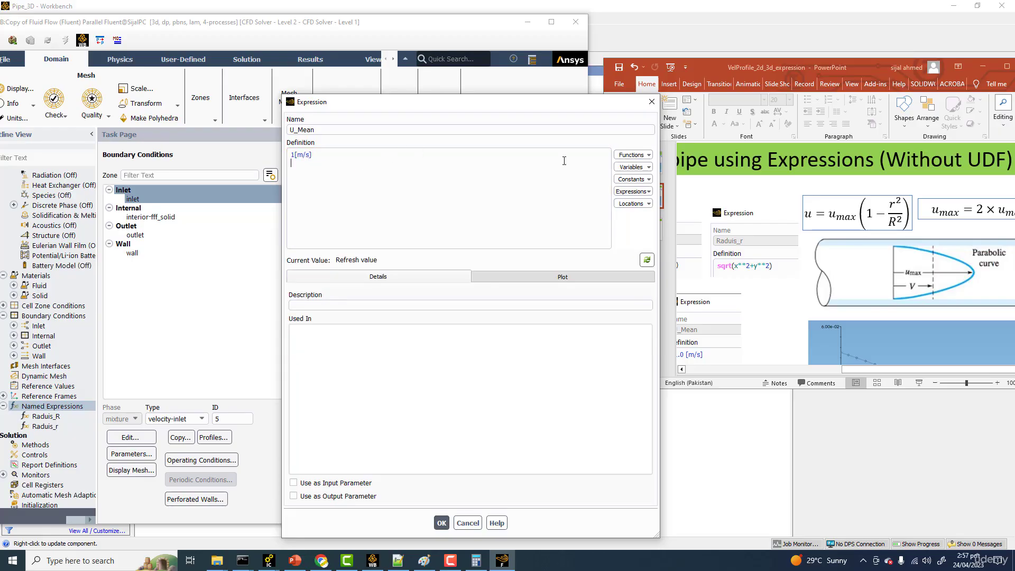
{"action": "left_click", "coordinate": [646, 259]}
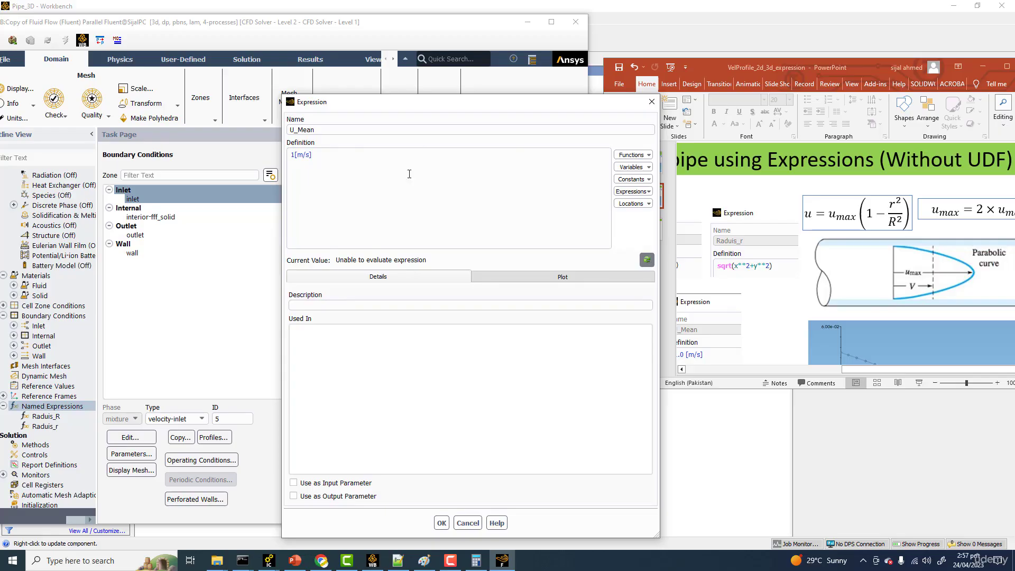
{"action": "left_click", "coordinate": [441, 524]}
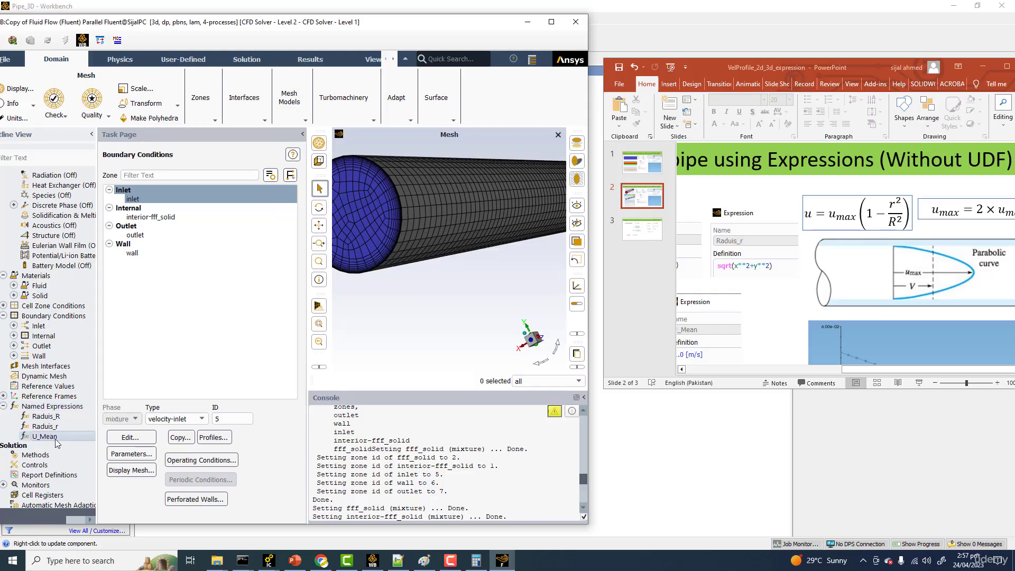
Step: Reopen U_Mean, evaluate its current value and try a small edit to its 1 [m/s] definition
{"action": "double_click", "coordinate": [56, 439]}
{"action": "left_click", "coordinate": [647, 260]}
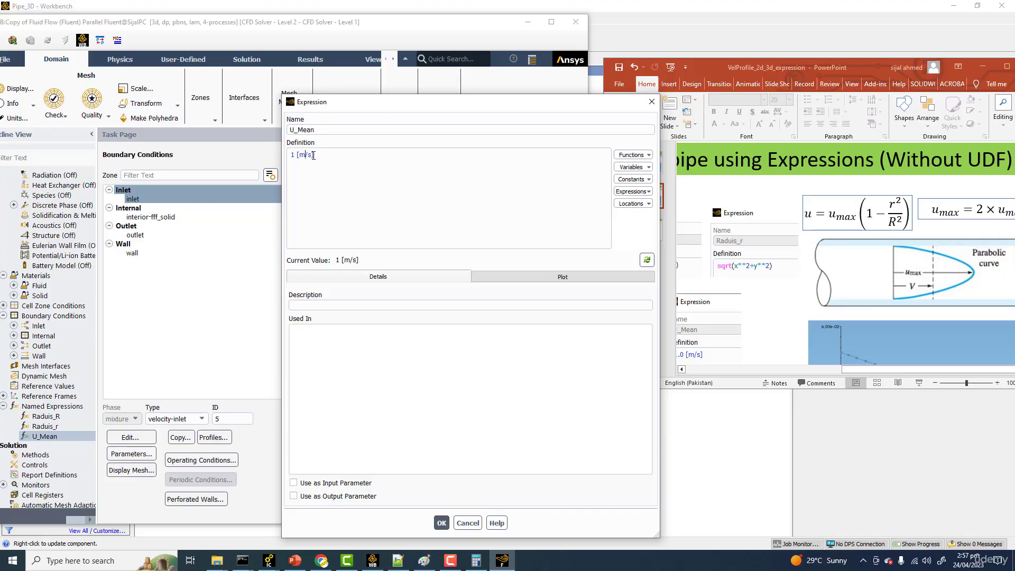
{"action": "key", "text": "BackSpace"}
{"action": "type", "text": "^"}
{"action": "key", "text": "Return"}
{"action": "left_click", "coordinate": [647, 259]}
{"action": "left_click", "coordinate": [439, 523]}
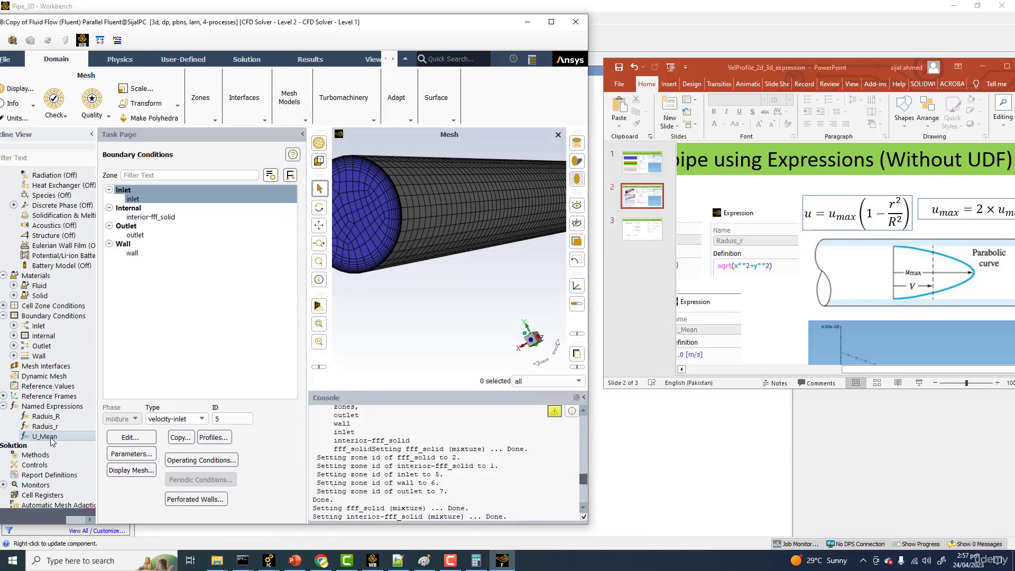
Step: Check the definition and current value of U_Mean once more, then close the expression
{"action": "double_click", "coordinate": [52, 438]}
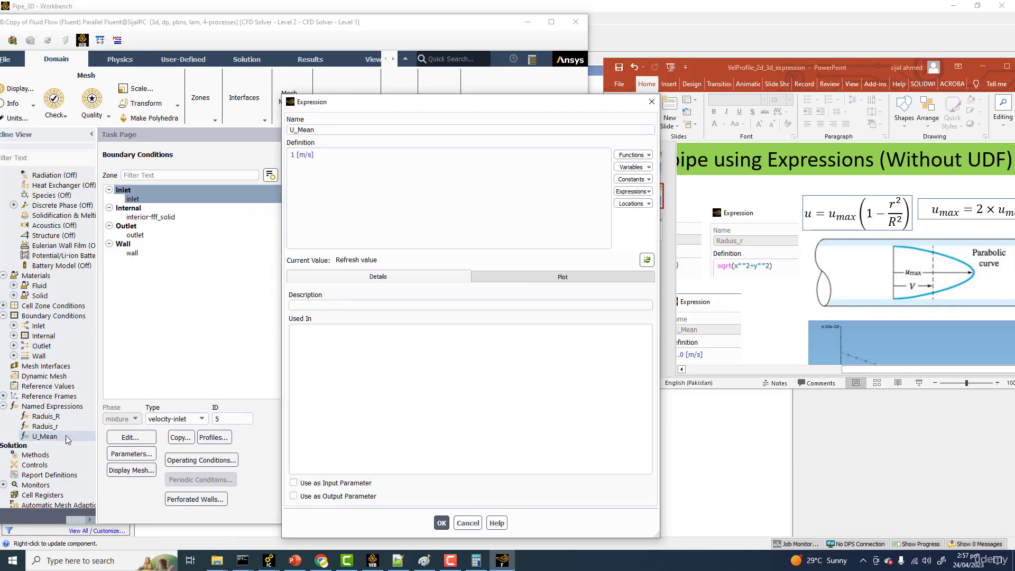
{"action": "left_click", "coordinate": [647, 259]}
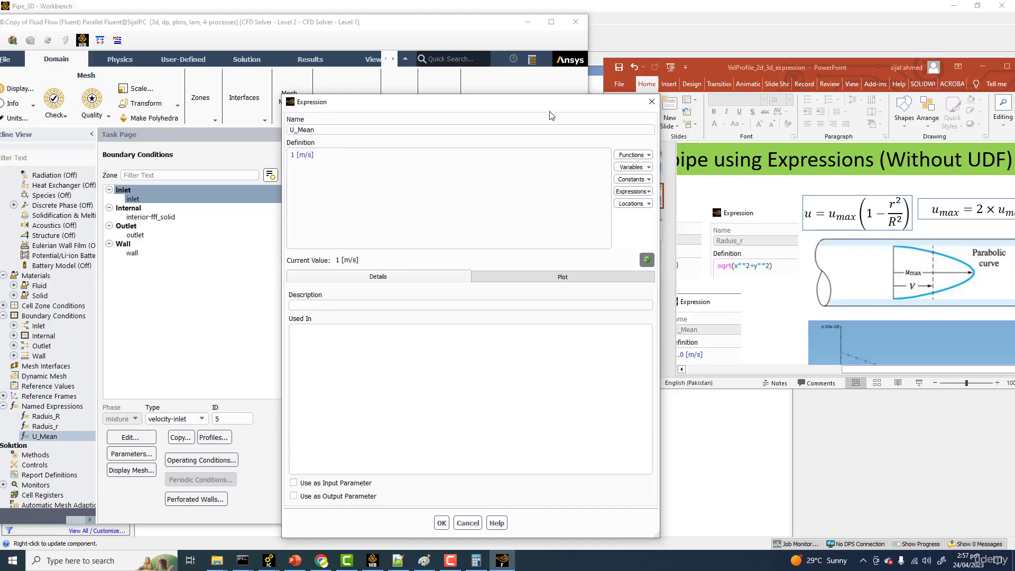
{"action": "left_click", "coordinate": [442, 523]}
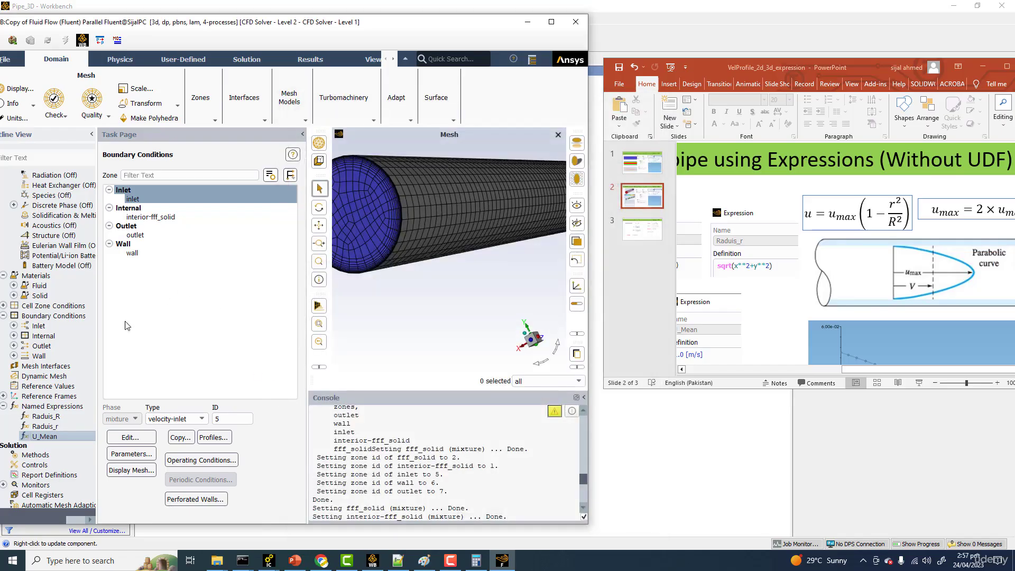
Step: Create a new named expression and begin its definition with 2*U_Mean, inserting the existing mean velocity expression
{"action": "right_click", "coordinate": [69, 408]}
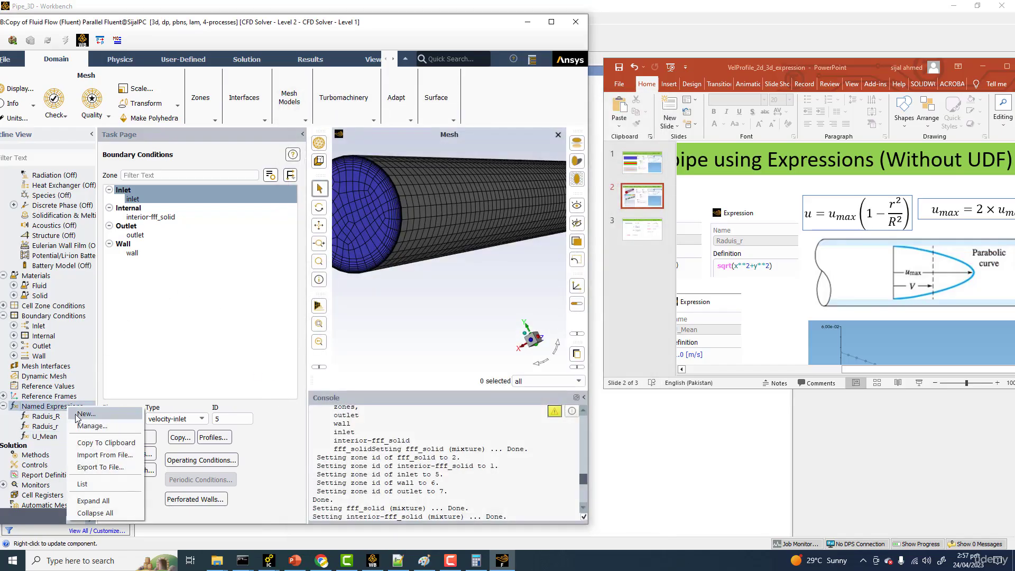
{"action": "left_click", "coordinate": [80, 414]}
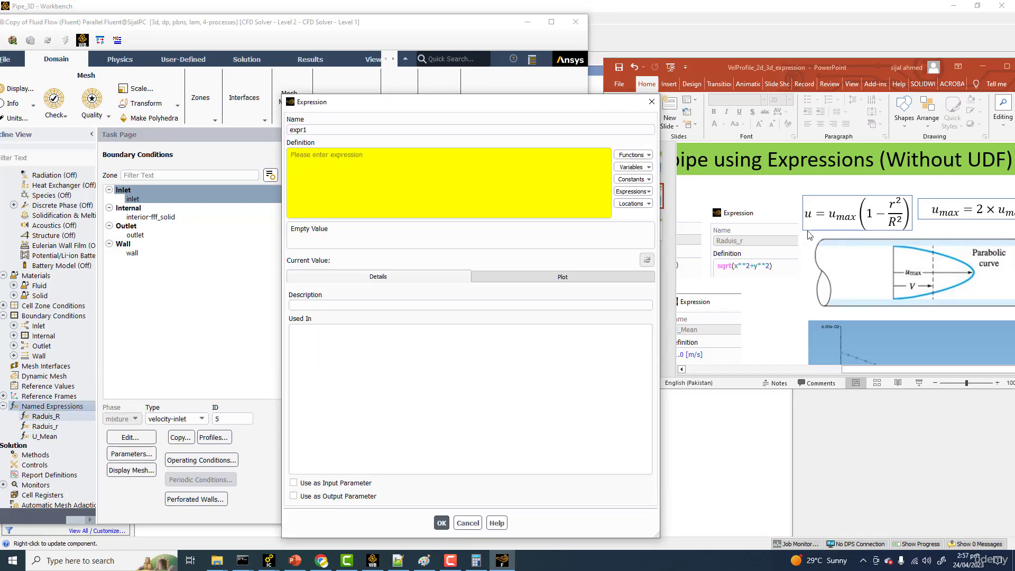
{"action": "left_click", "coordinate": [876, 369]}
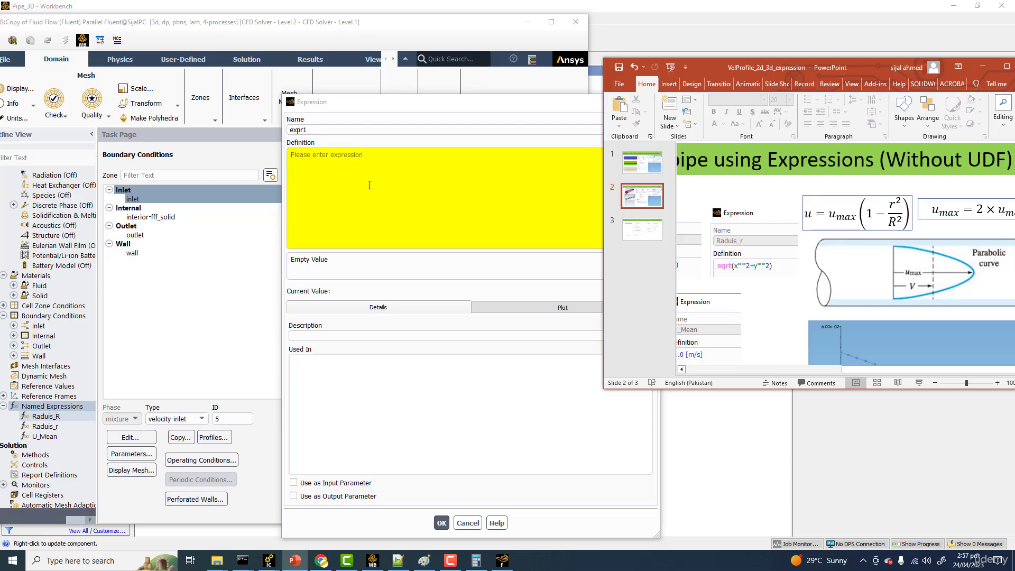
{"action": "left_click", "coordinate": [337, 167]}
{"action": "type", "text": "2*"}
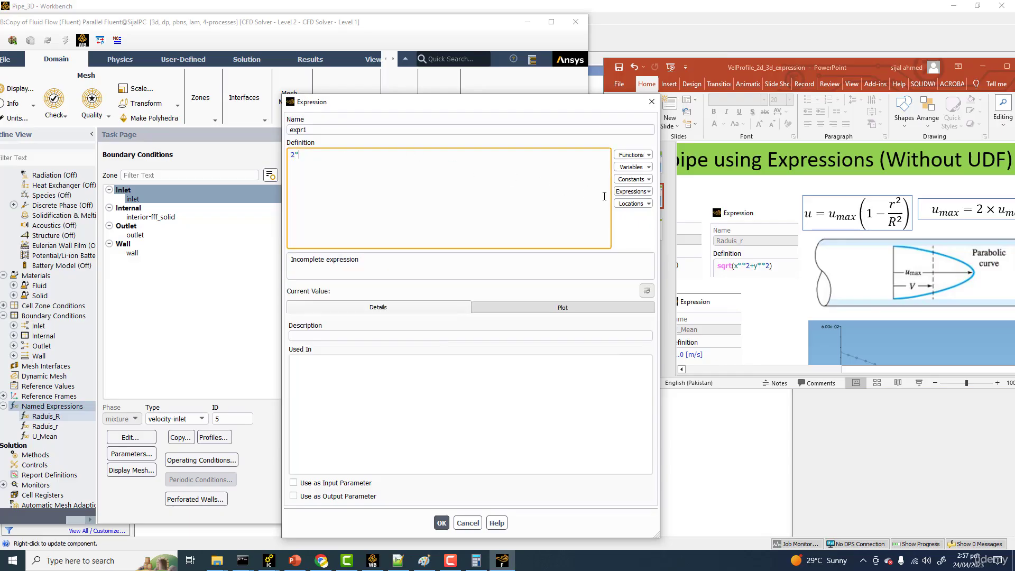
{"action": "left_click", "coordinate": [633, 191]}
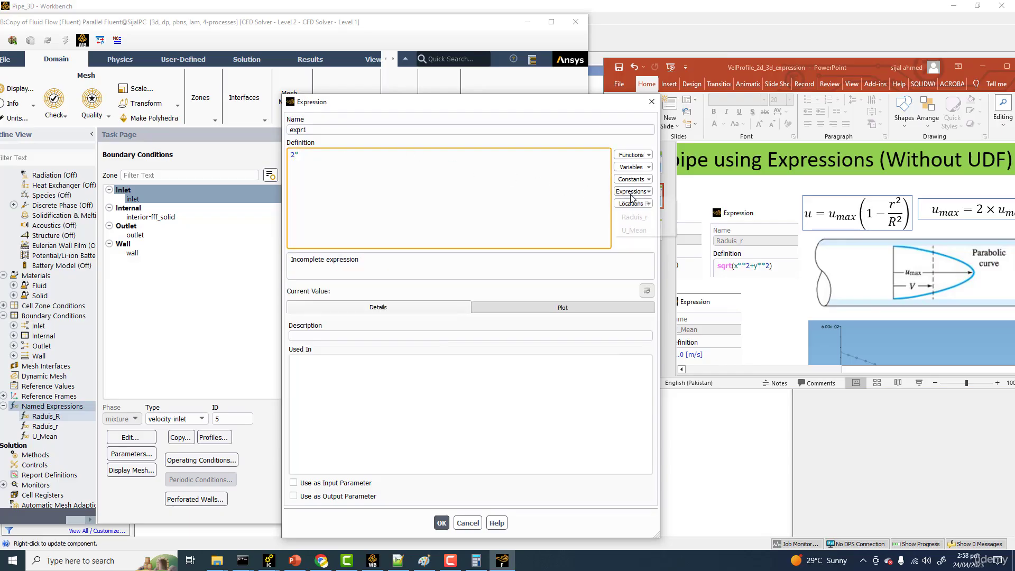
{"action": "left_click", "coordinate": [641, 231]}
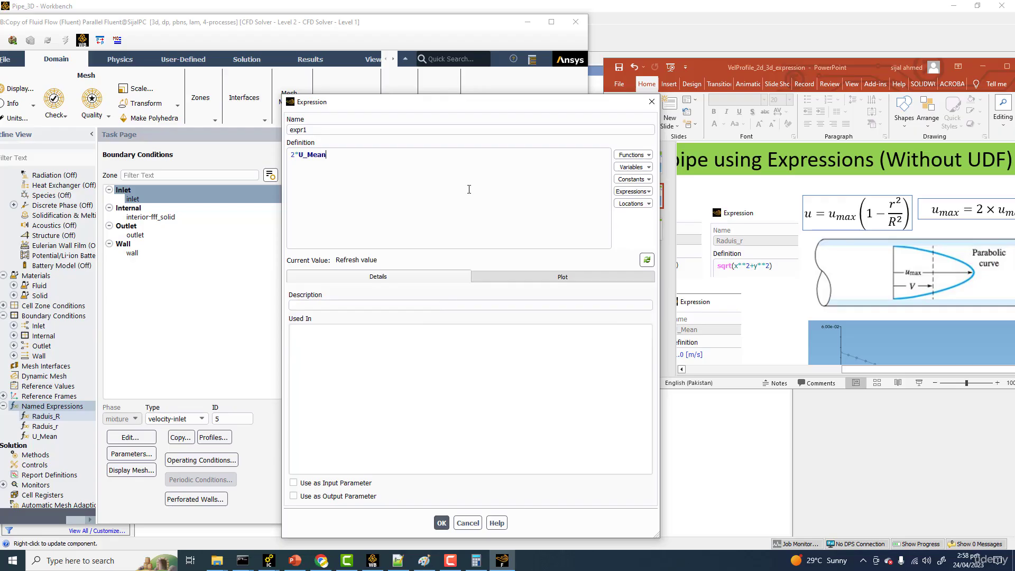
Step: Extend the definition with the parabolic factor, multiplying by 1 minus Raduis_r**2 and starting the division
{"action": "left_click", "coordinate": [406, 159]}
{"action": "type", "text": "*"}
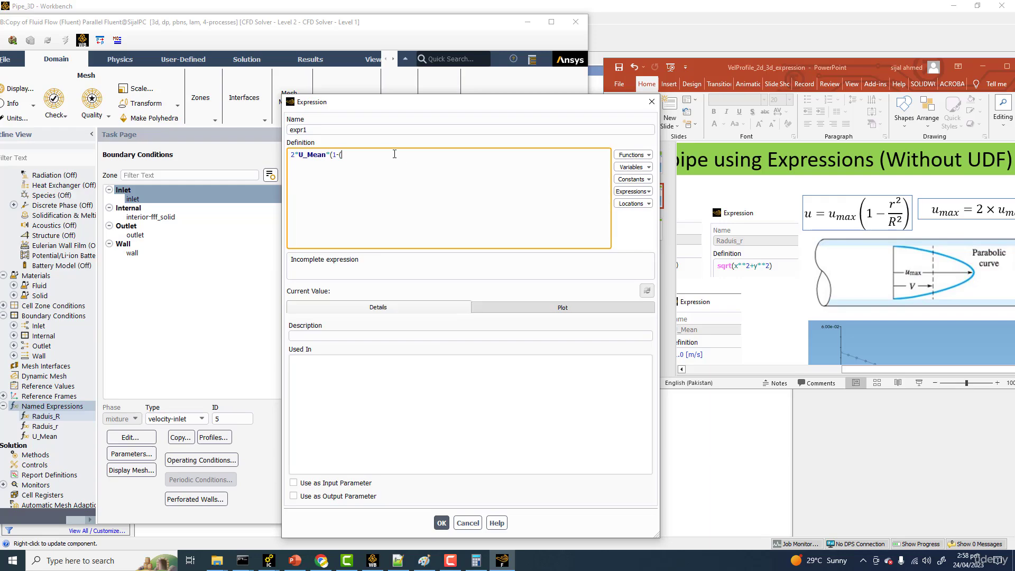
{"action": "left_click", "coordinate": [633, 192]}
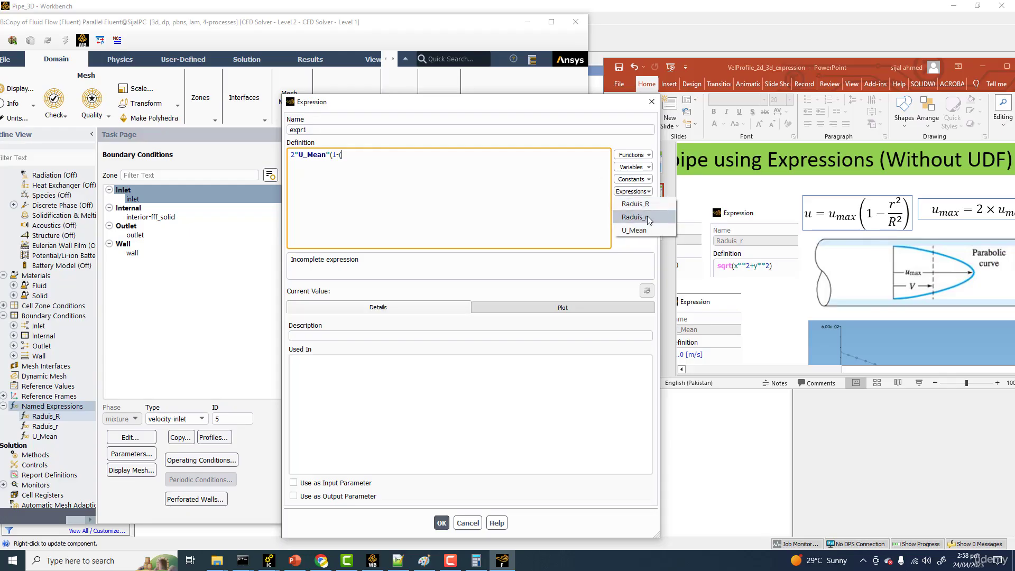
{"action": "left_click", "coordinate": [647, 217]}
{"action": "type", "text": "**2"}
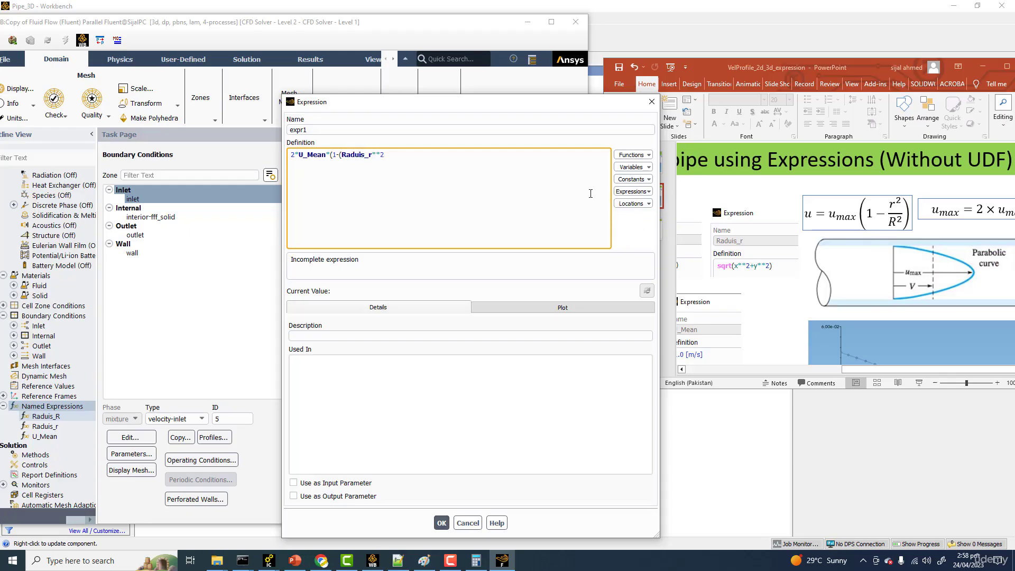
{"action": "type", "text": ")/"}
{"action": "type", "text": "("}
Step: Complete the definition as 2*U_Mean*(1-((Raduis_r**2)/(Raduis_R**2))), evaluate its current value and save the expression
{"action": "right_click", "coordinate": [403, 156]}
{"action": "left_click", "coordinate": [401, 154]}
{"action": "left_click", "coordinate": [634, 191]}
{"action": "left_click", "coordinate": [645, 205]}
{"action": "type", "text": ")"}
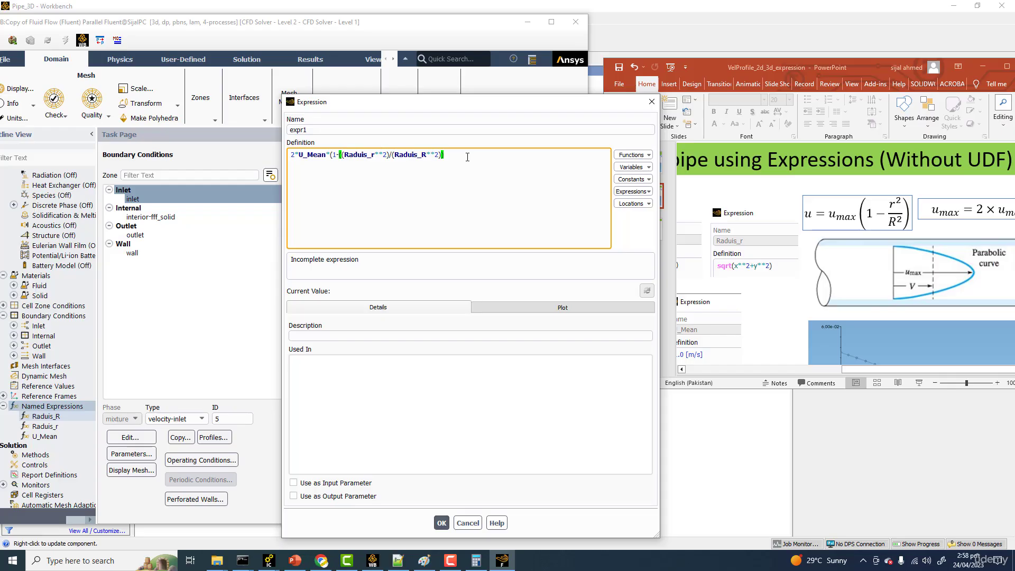
{"action": "type", "text": ")"}
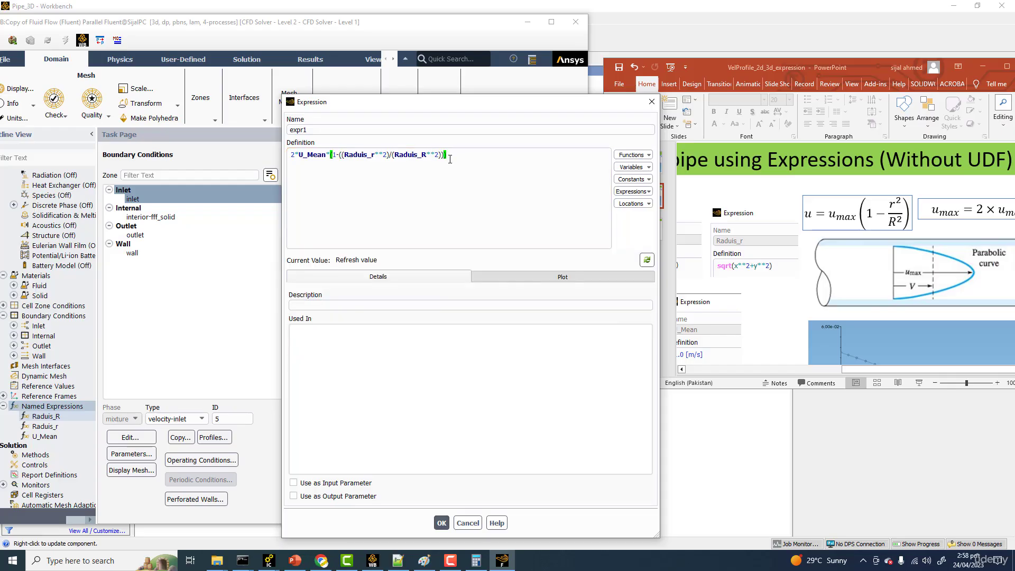
{"action": "left_click", "coordinate": [653, 259]}
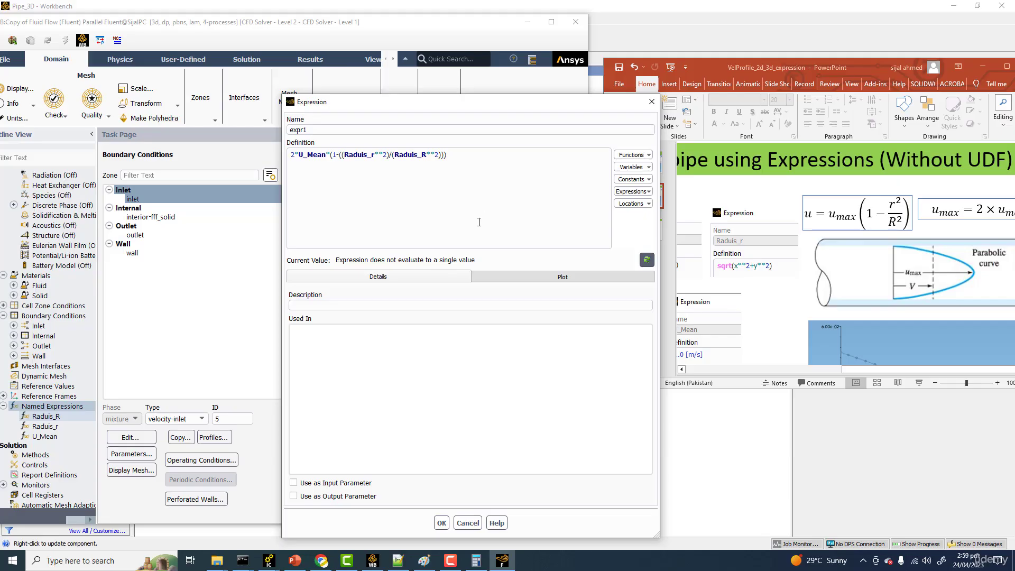
{"action": "left_click", "coordinate": [442, 523]}
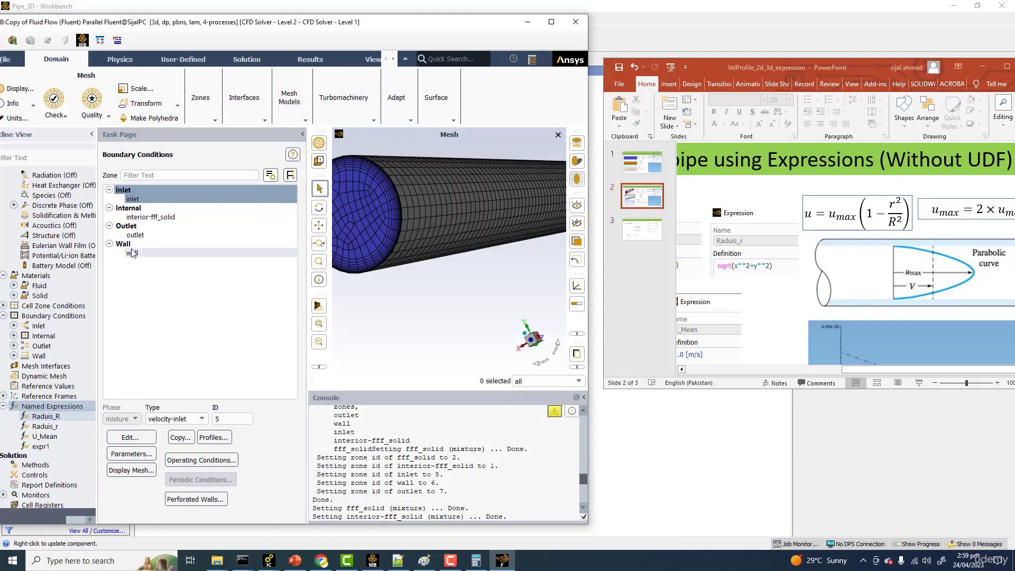
Step: Open the inlet's velocity settings in the maximized Fluent window and check which named expressions are offered for its velocity magnitude
{"action": "left_click", "coordinate": [137, 200]}
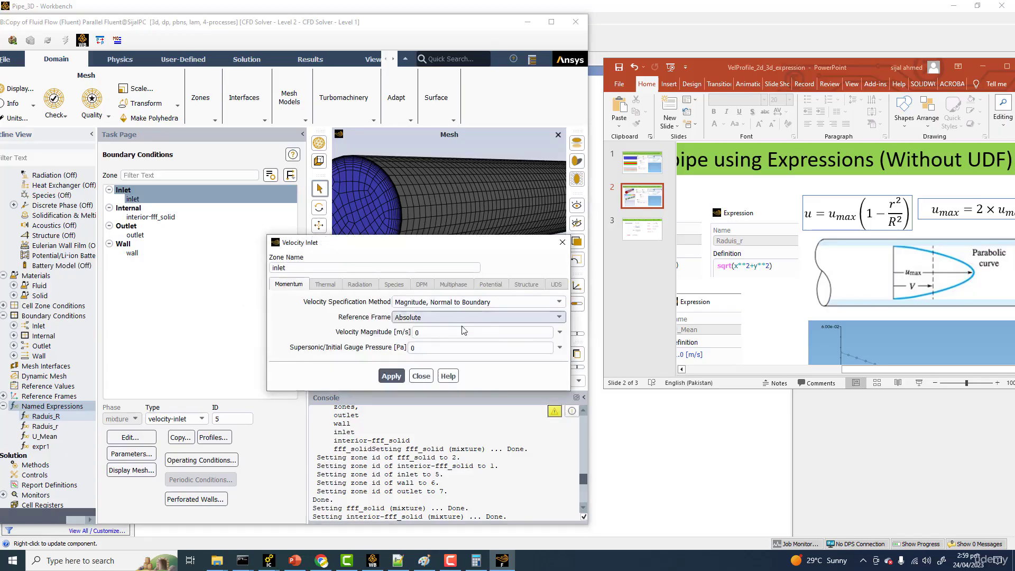
{"action": "left_click", "coordinate": [551, 23]}
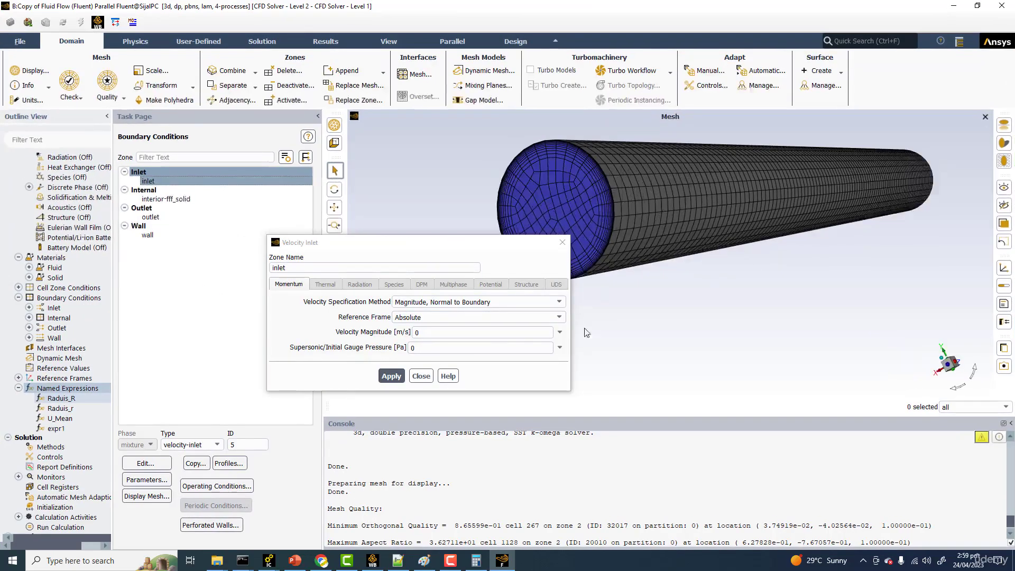
{"action": "left_click", "coordinate": [560, 333]}
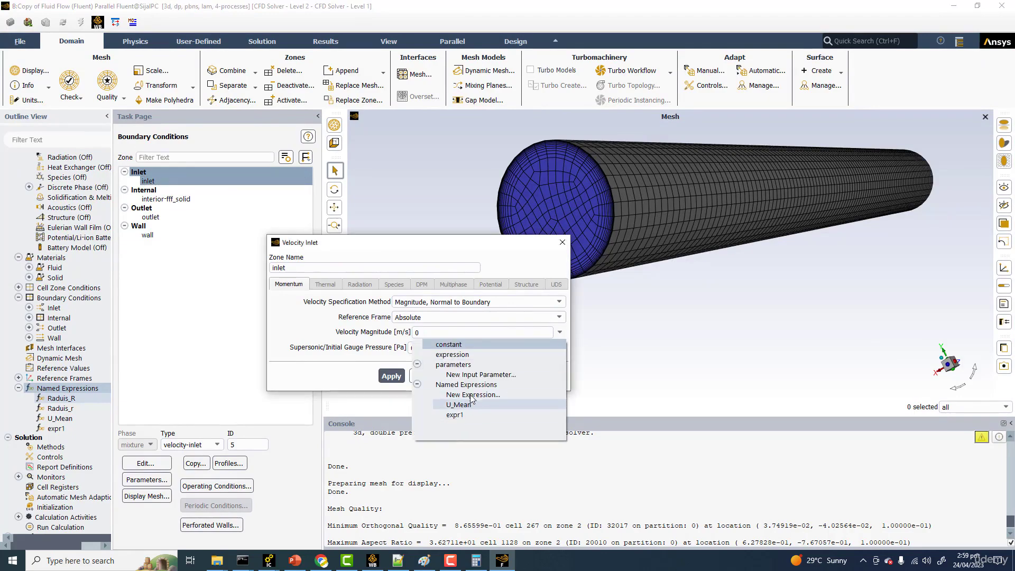
{"action": "left_click", "coordinate": [567, 238]}
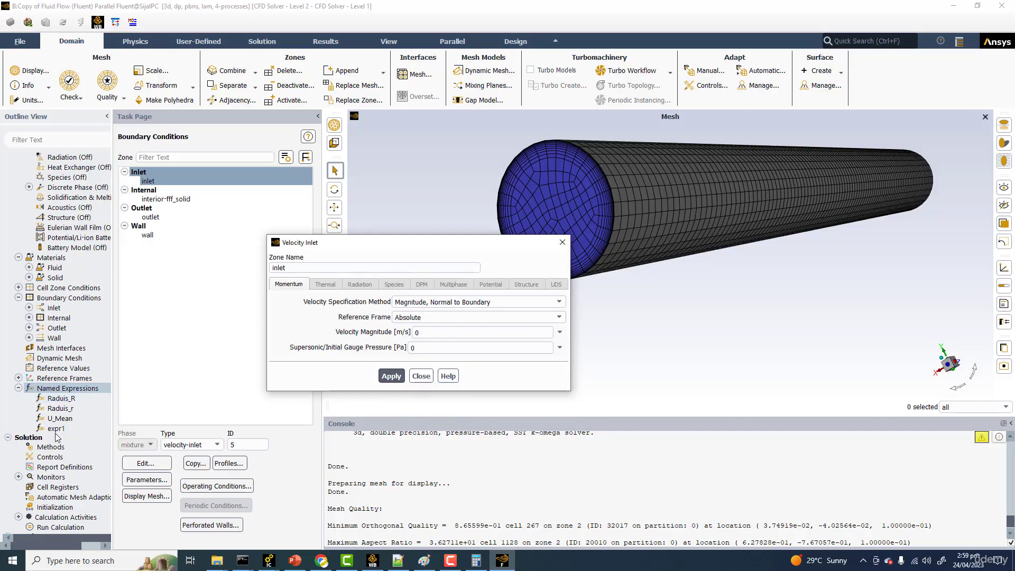
Step: Rename the named expression expr1 as Velocity_Profile and save it
{"action": "double_click", "coordinate": [64, 430]}
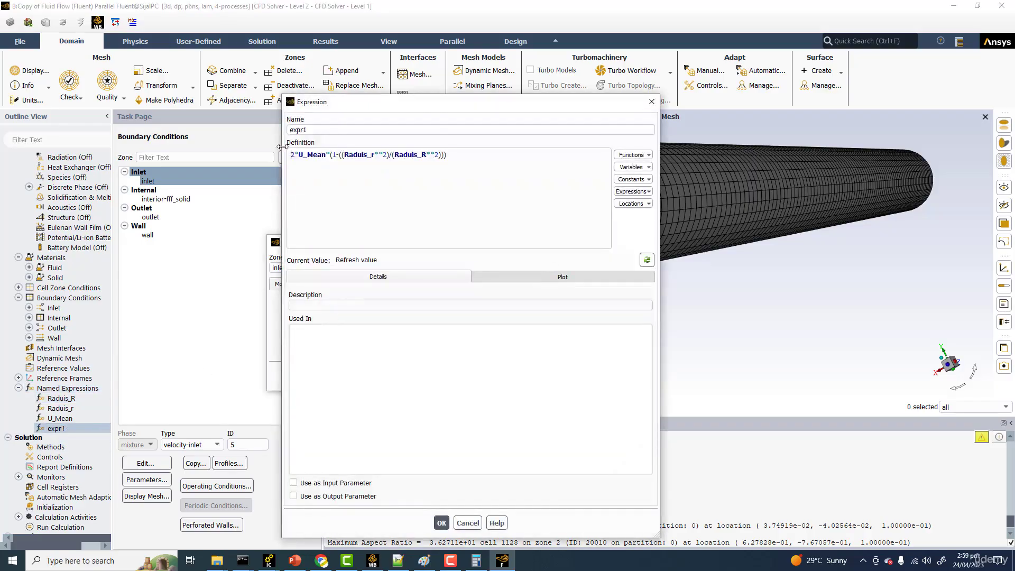
{"action": "double_click", "coordinate": [322, 128]}
{"action": "type", "text": "V"}
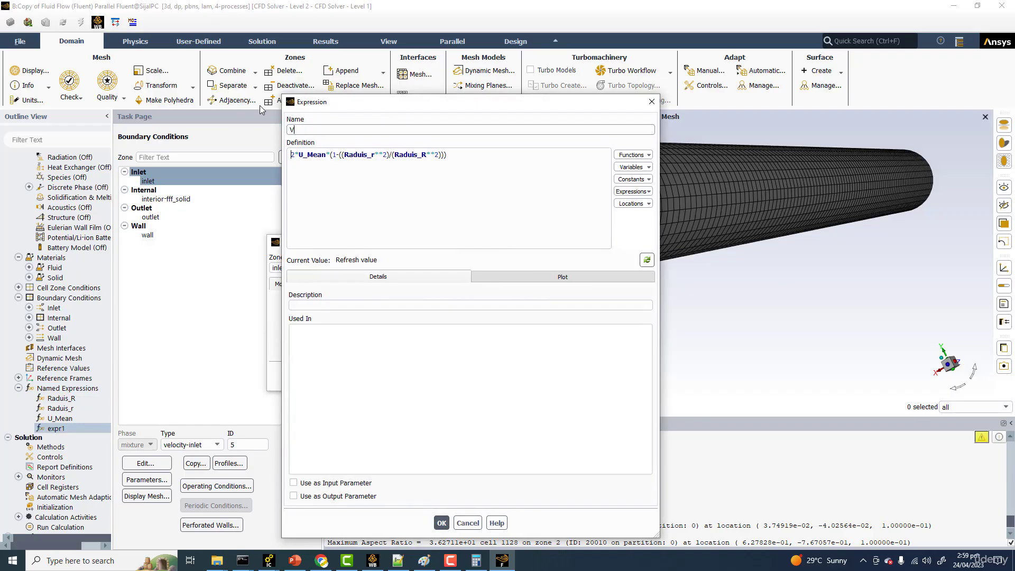
{"action": "type", "text": "elocity_Profile"}
{"action": "left_click", "coordinate": [442, 522]}
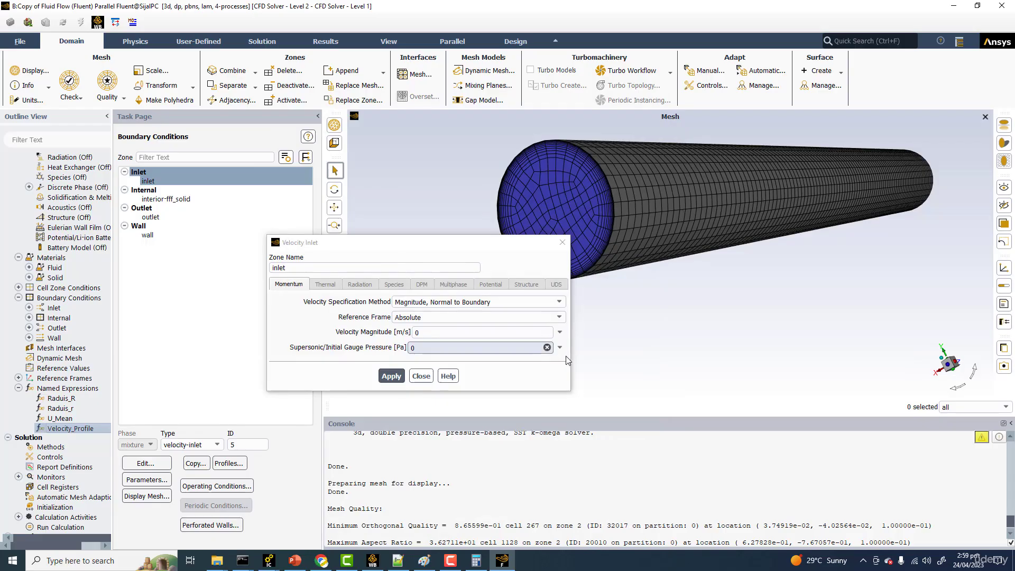
Step: Reopen the inlet's velocity settings, try to apply expr1 as the velocity magnitude and close them
{"action": "left_click", "coordinate": [560, 334]}
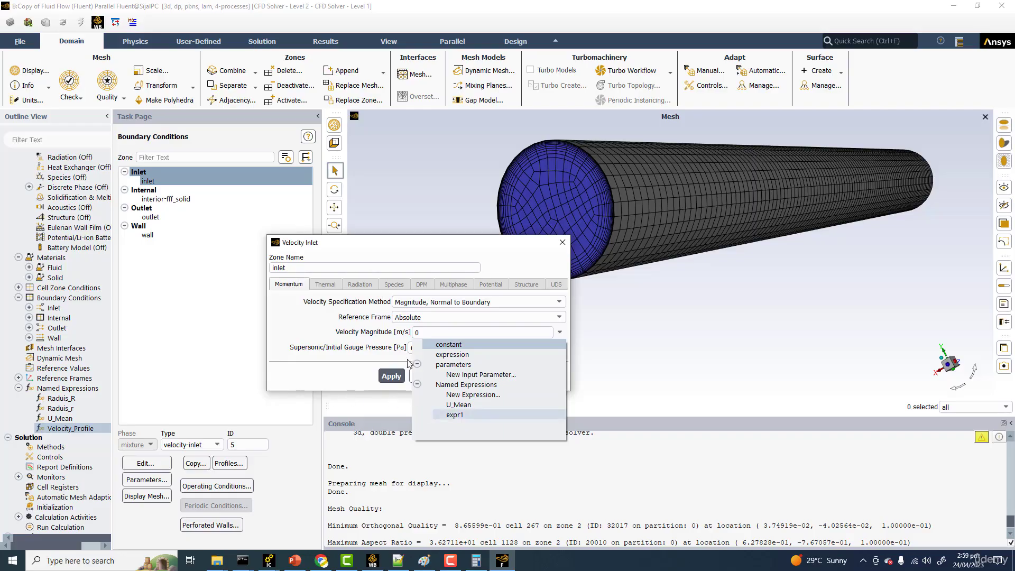
{"action": "left_click", "coordinate": [558, 244]}
{"action": "left_click", "coordinate": [558, 245]}
{"action": "double_click", "coordinate": [145, 183]}
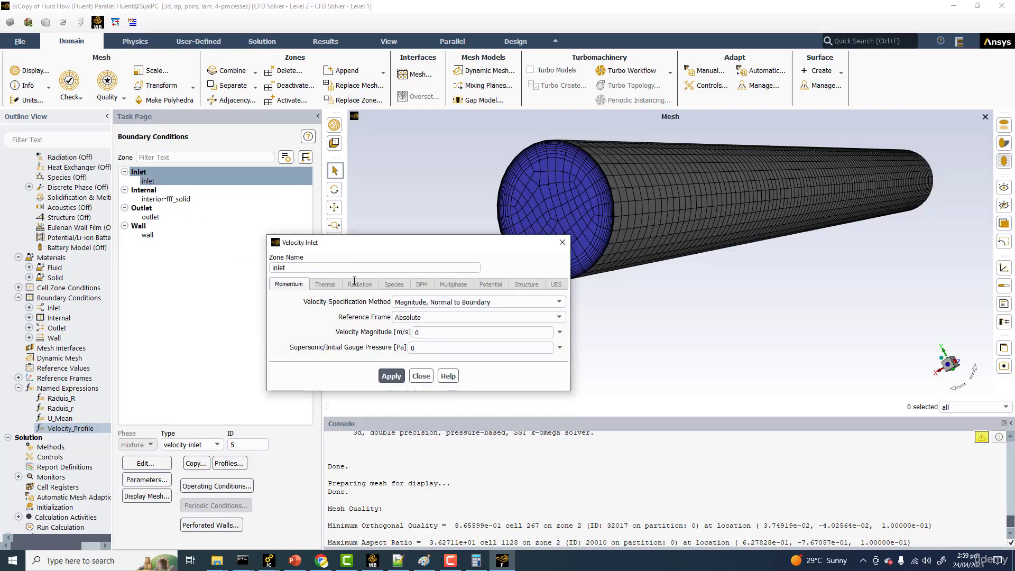
{"action": "left_click", "coordinate": [561, 332]}
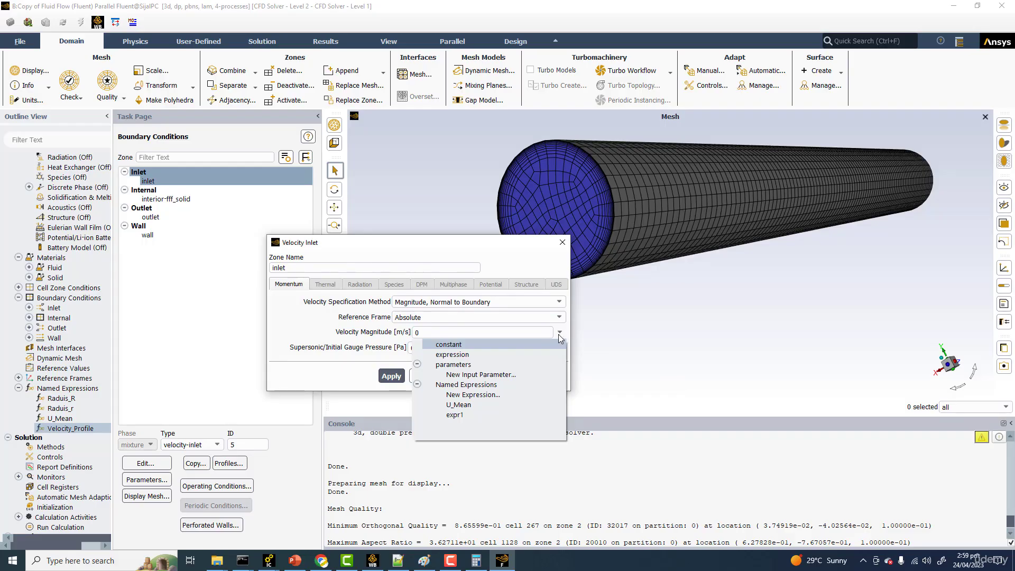
{"action": "left_click", "coordinate": [456, 415]}
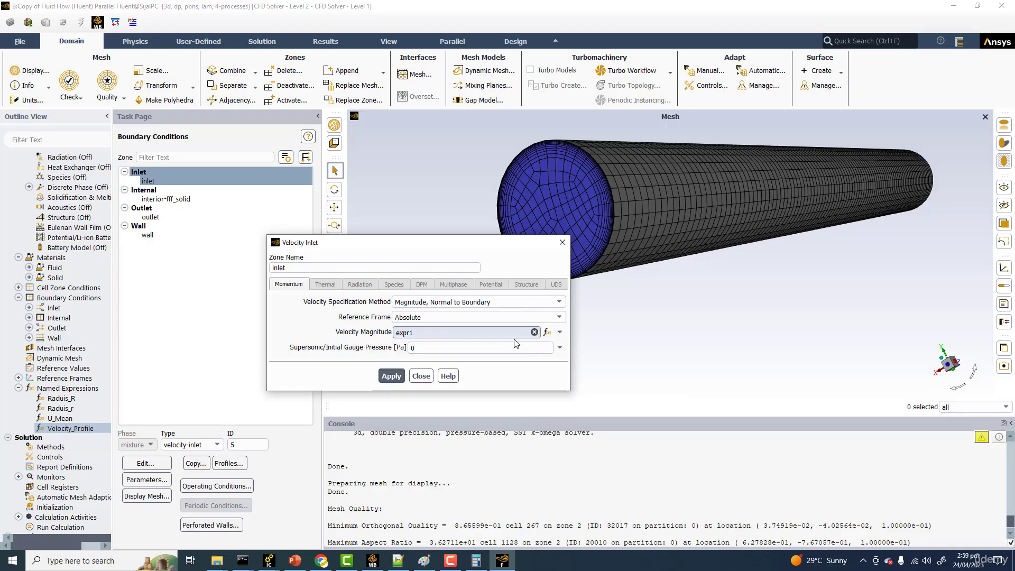
{"action": "left_click", "coordinate": [390, 377]}
{"action": "left_click", "coordinate": [388, 374]}
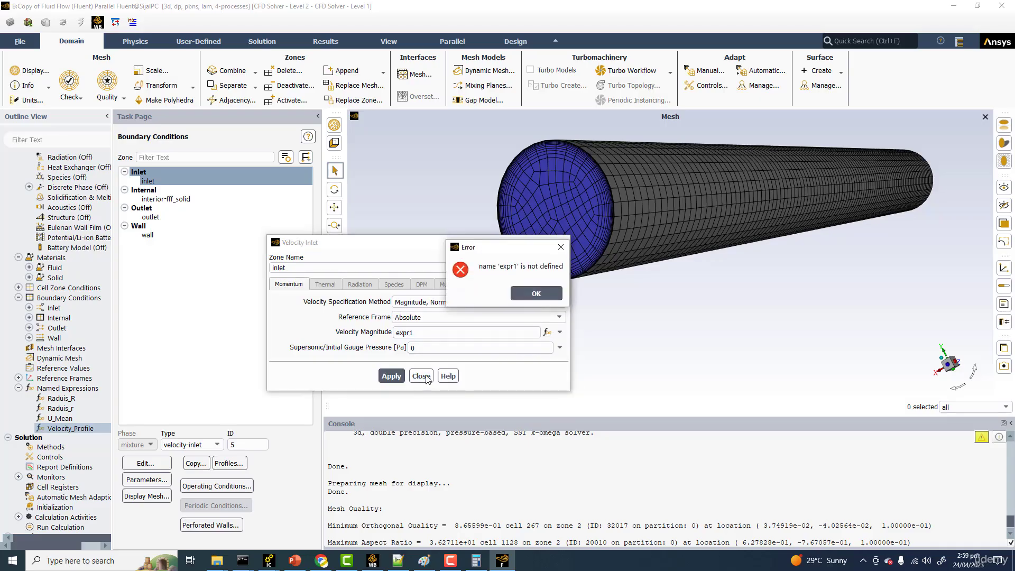
{"action": "left_click", "coordinate": [537, 293]}
{"action": "left_click", "coordinate": [422, 376]}
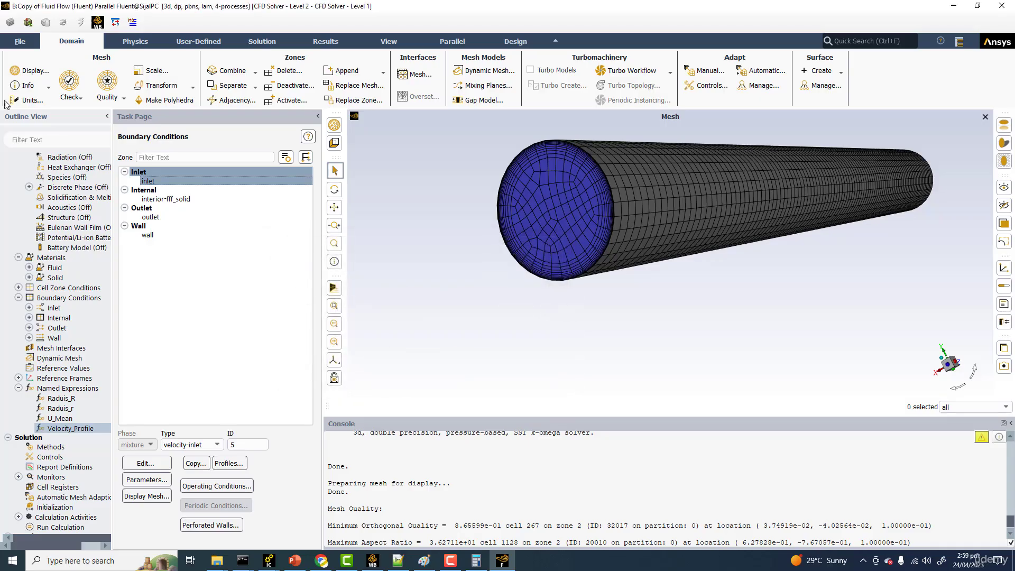
Step: Save the project and apply the named expression Velocity_Profile as the inlet's velocity magnitude
{"action": "left_click", "coordinate": [17, 46]}
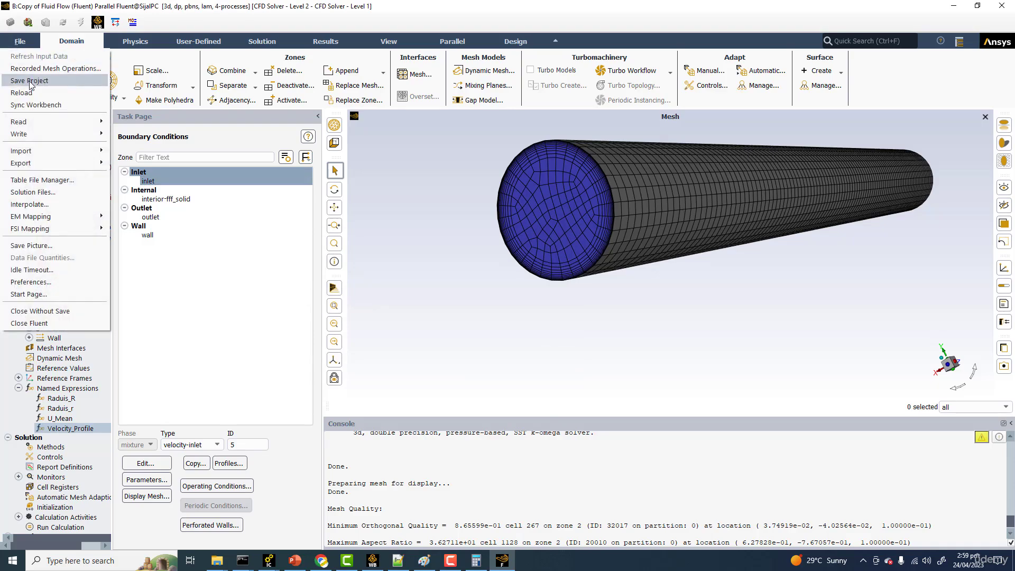
{"action": "left_click", "coordinate": [30, 82]}
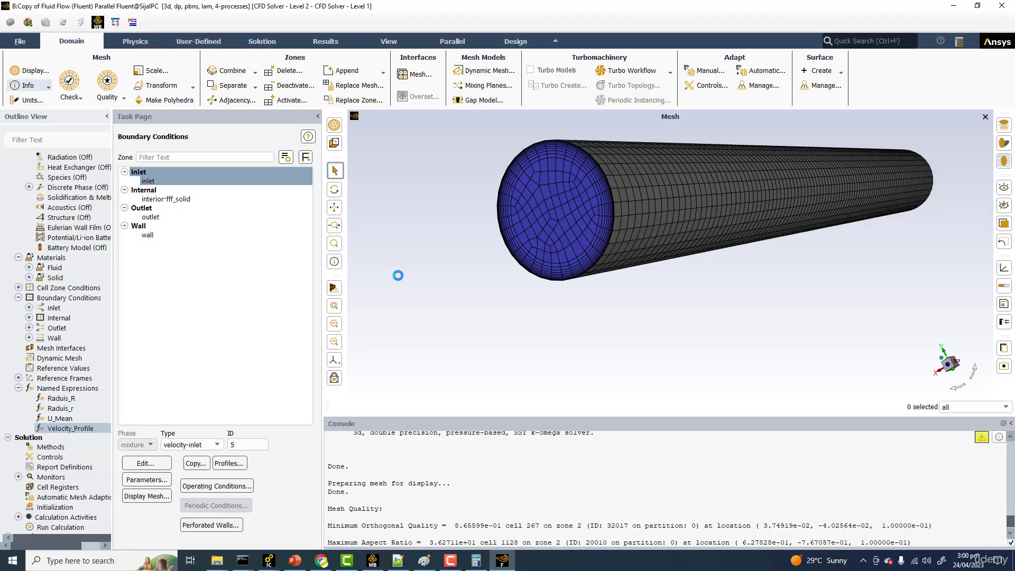
{"action": "double_click", "coordinate": [148, 181]}
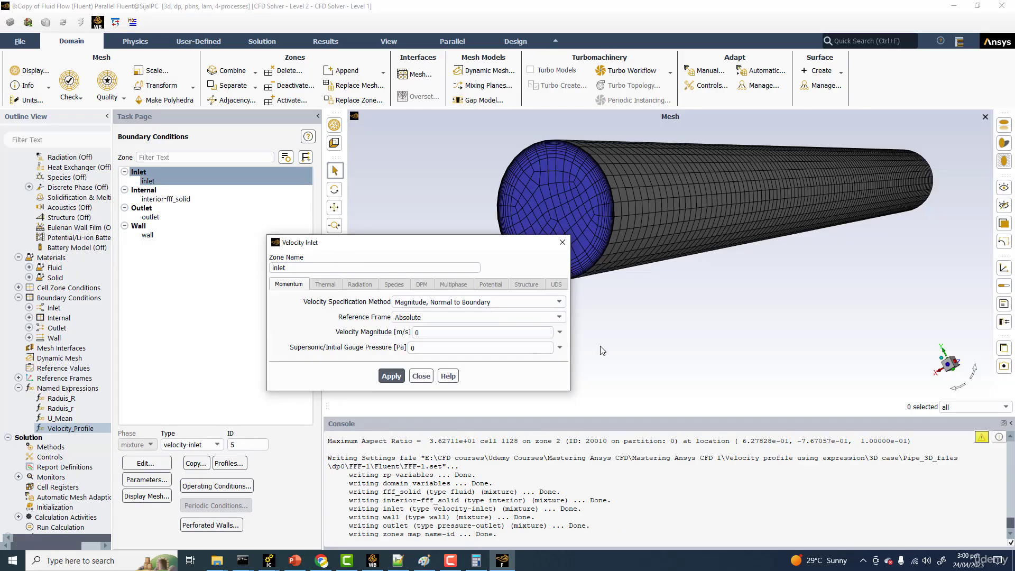
{"action": "left_click", "coordinate": [561, 332]}
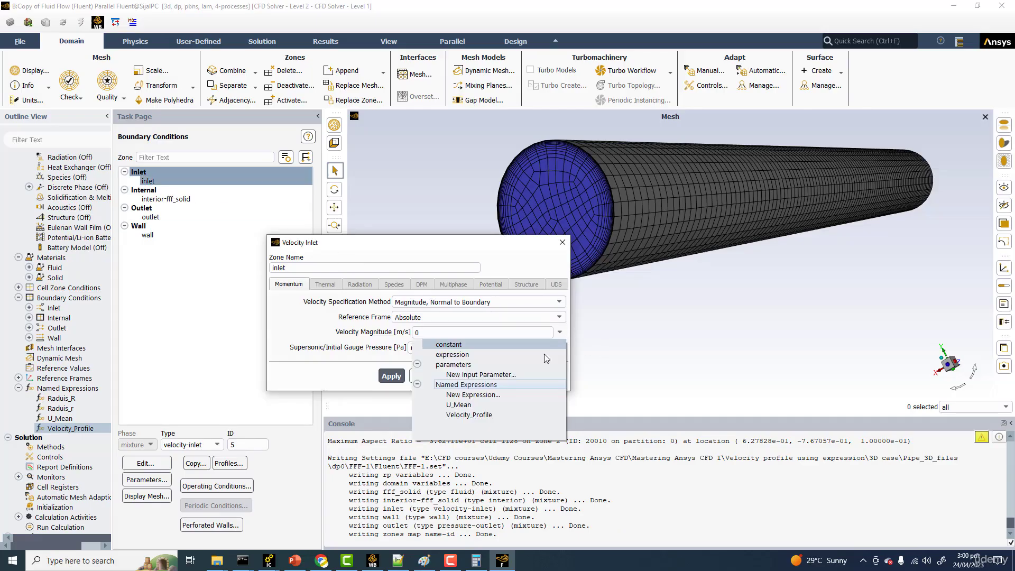
{"action": "left_click", "coordinate": [466, 415]}
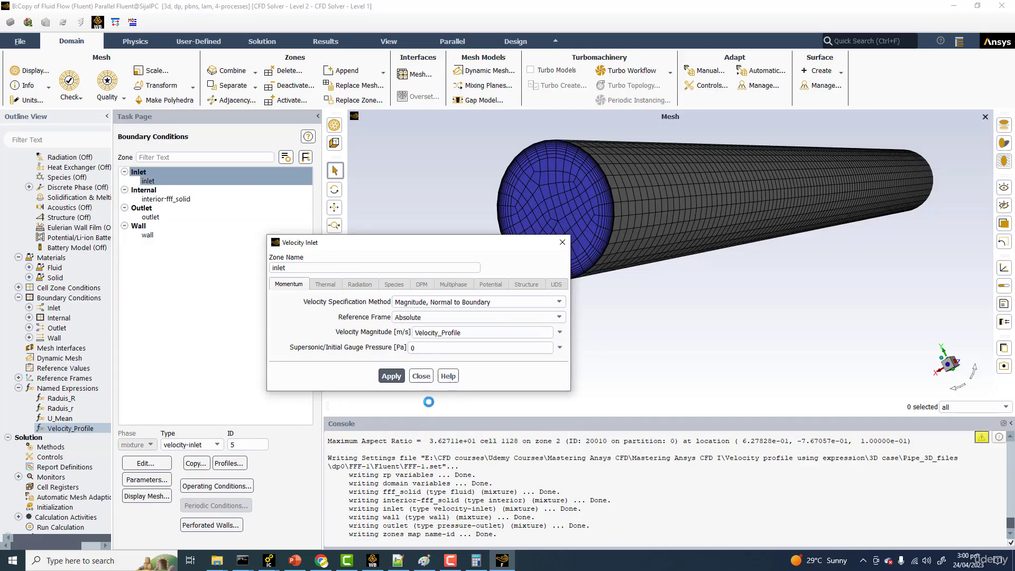
{"action": "left_click", "coordinate": [398, 376]}
{"action": "left_click", "coordinate": [422, 376]}
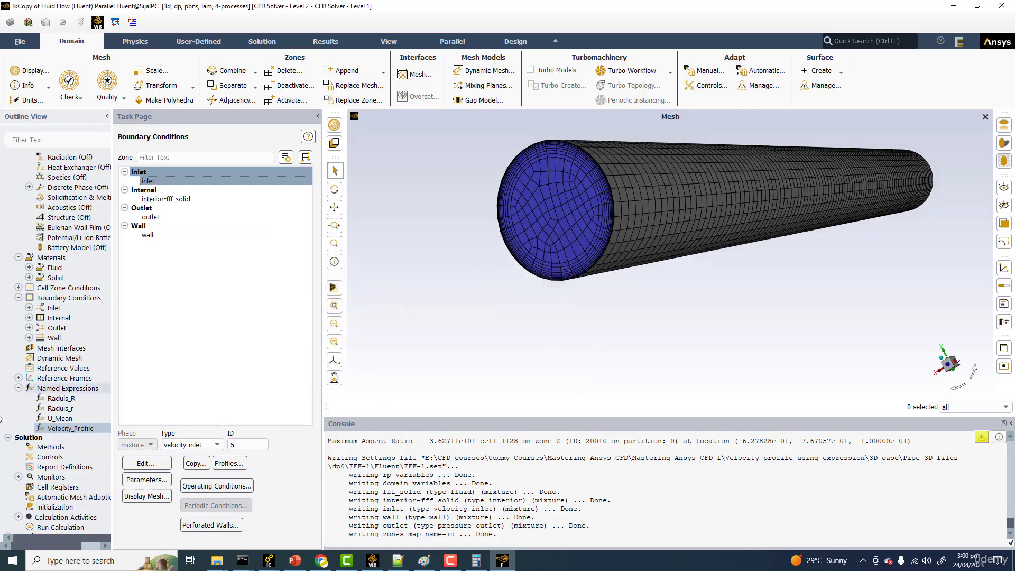
Step: Review the Coupled scheme in the solution methods and tighten the absolute convergence criteria in the residual monitors
{"action": "scroll", "coordinate": [42, 449], "scroll_direction": "down", "scroll_amount": 2}
{"action": "left_click", "coordinate": [62, 389]}
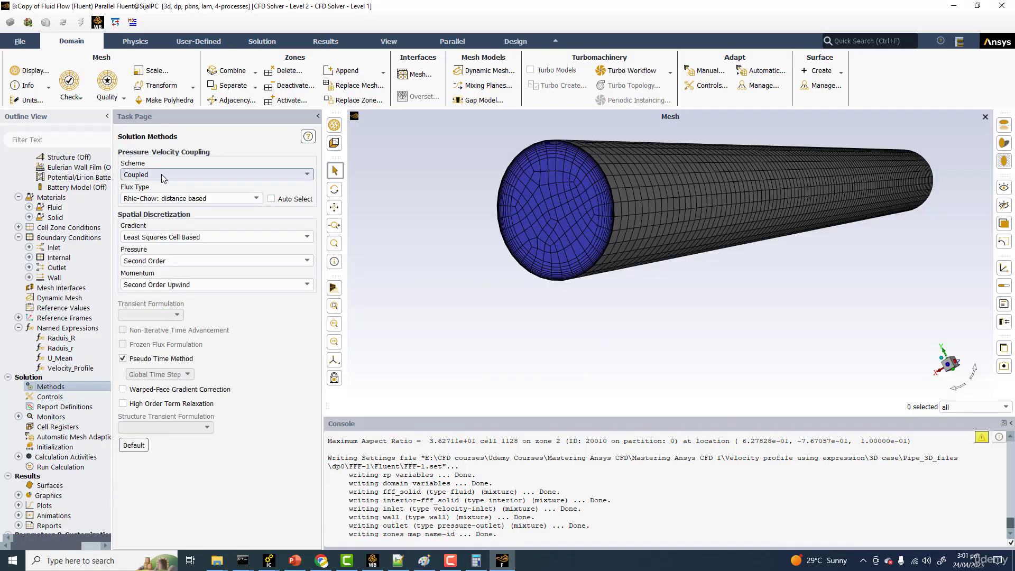
{"action": "double_click", "coordinate": [58, 417]}
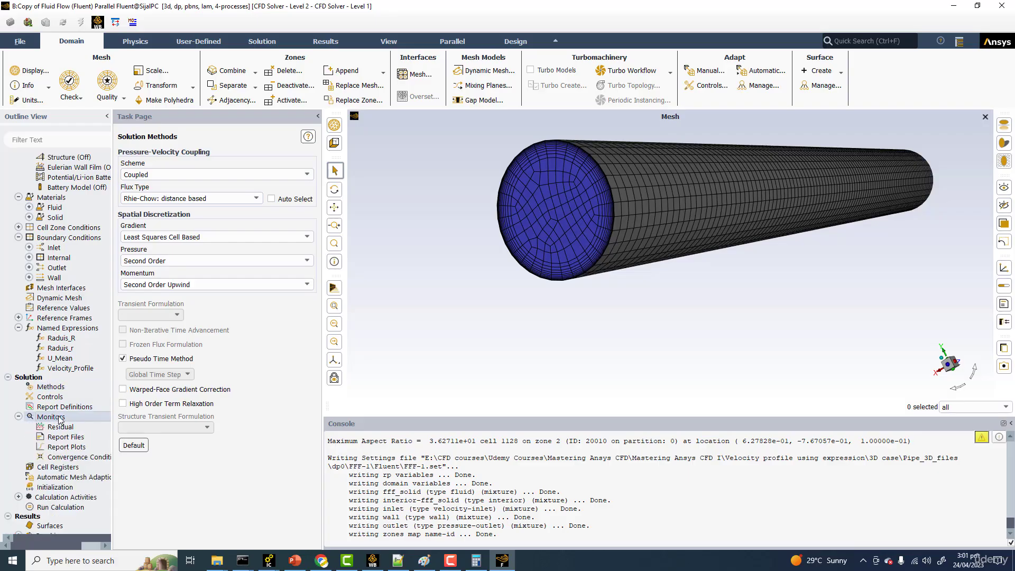
{"action": "left_click", "coordinate": [64, 429]}
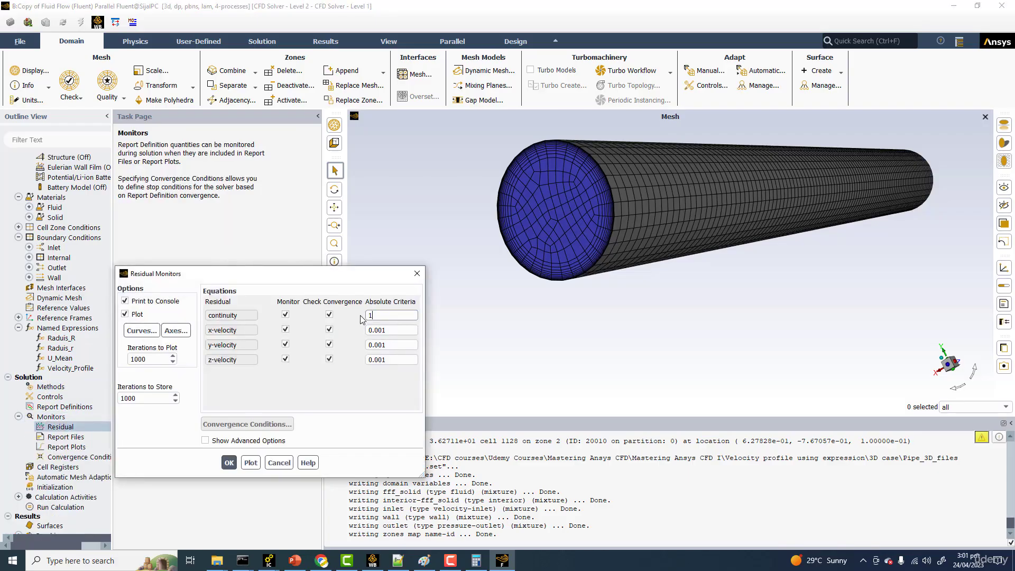
{"action": "type", "text": "e-20"}
{"action": "left_click", "coordinate": [227, 464]}
Step: Initialize the solution with Standard Initialization, computing the initial values from a boundary zone
{"action": "scroll", "coordinate": [21, 463], "scroll_direction": "down", "scroll_amount": 2}
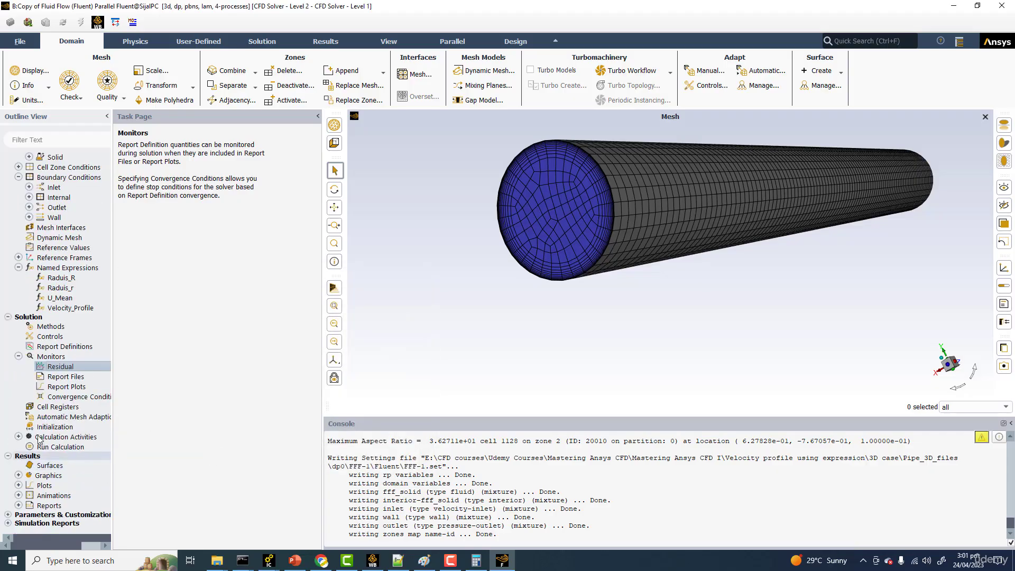
{"action": "left_click", "coordinate": [53, 426]}
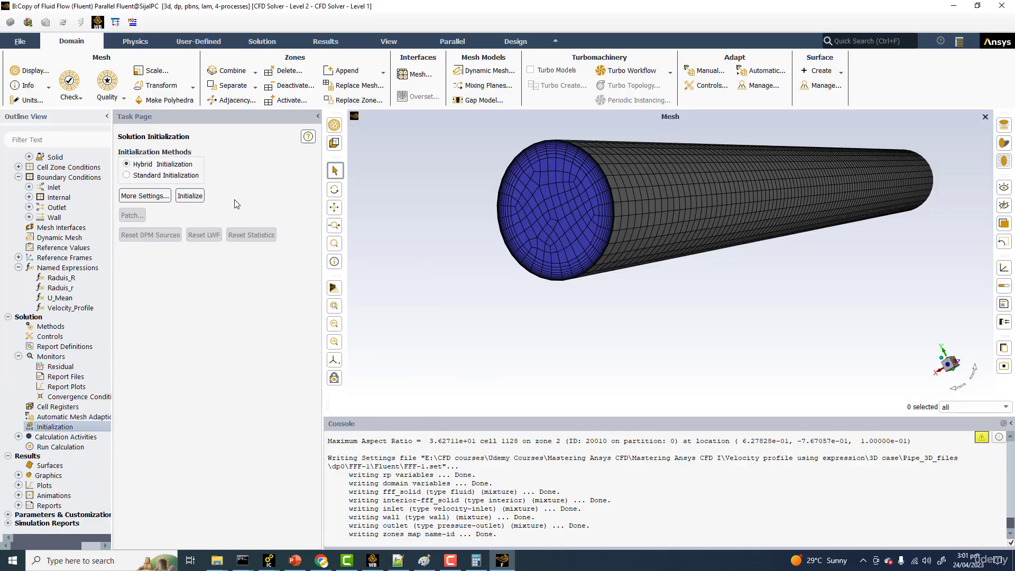
{"action": "left_click", "coordinate": [151, 175]}
{"action": "left_click", "coordinate": [174, 200]}
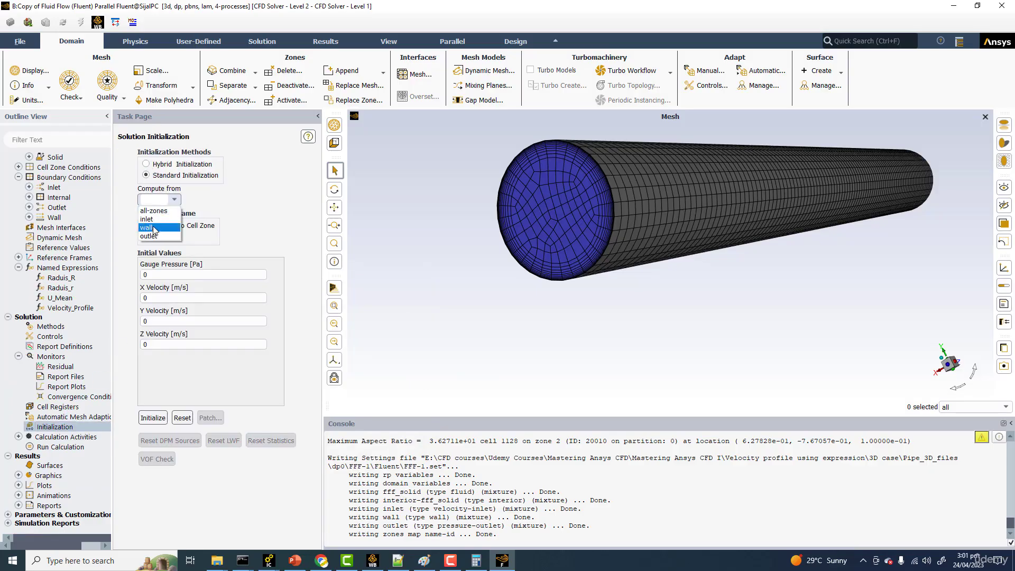
{"action": "left_click", "coordinate": [153, 225]}
{"action": "left_click", "coordinate": [153, 418]}
Step: Run the calculation for 500 iterations and inspect the scaled residuals plot together with the enlarged console
{"action": "left_click", "coordinate": [68, 447]}
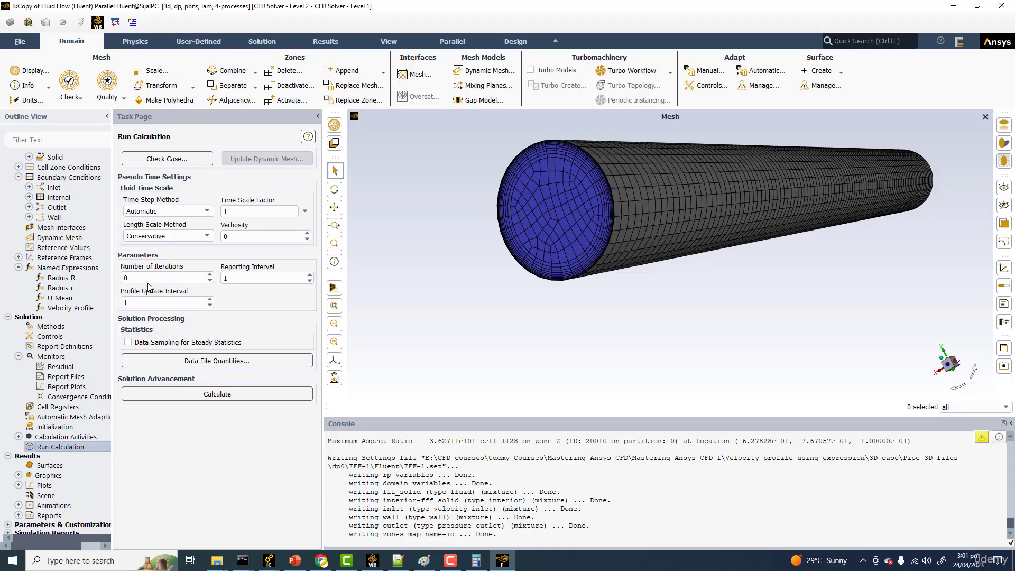
{"action": "double_click", "coordinate": [126, 278]}
{"action": "type", "text": "500"}
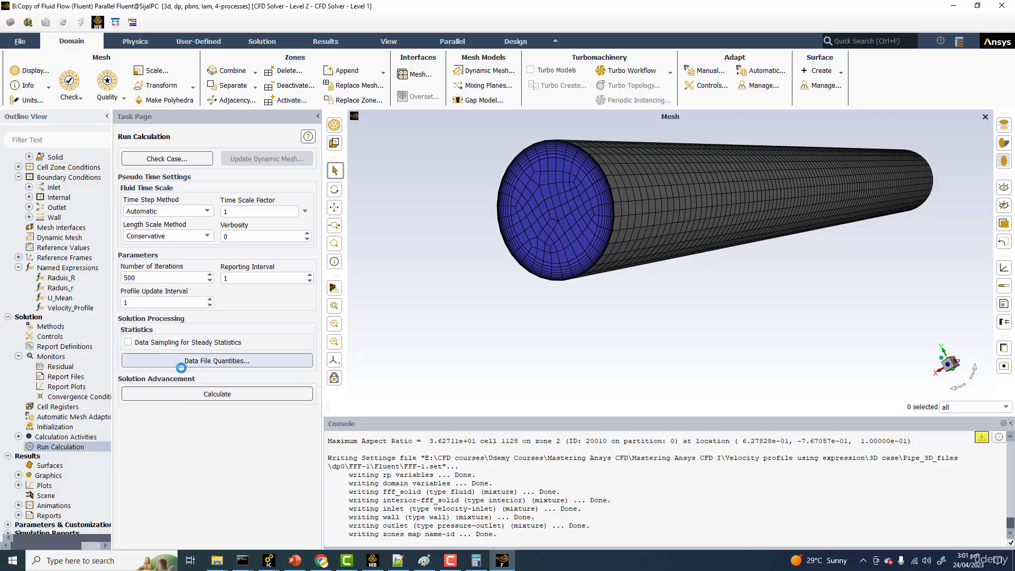
{"action": "left_click", "coordinate": [174, 394]}
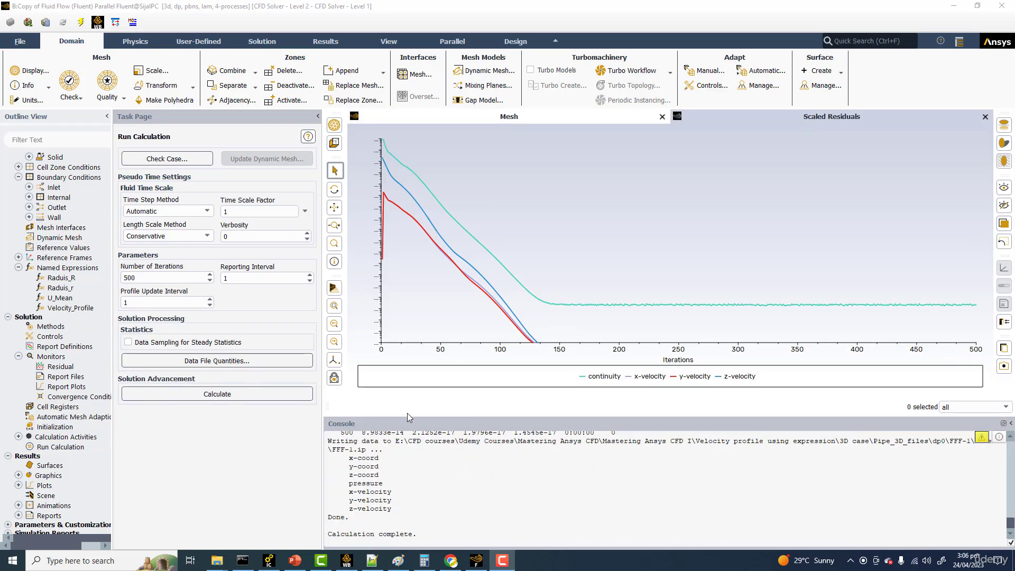
{"action": "left_click_drag", "start_coordinate": [407, 415], "coordinate": [404, 348]}
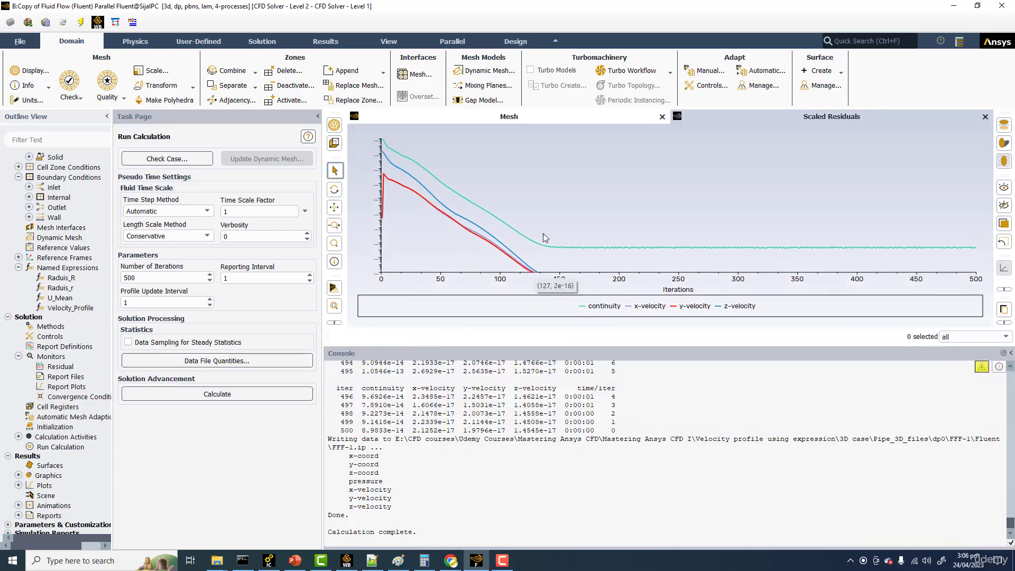
{"action": "mouse_move", "coordinate": [546, 253]}
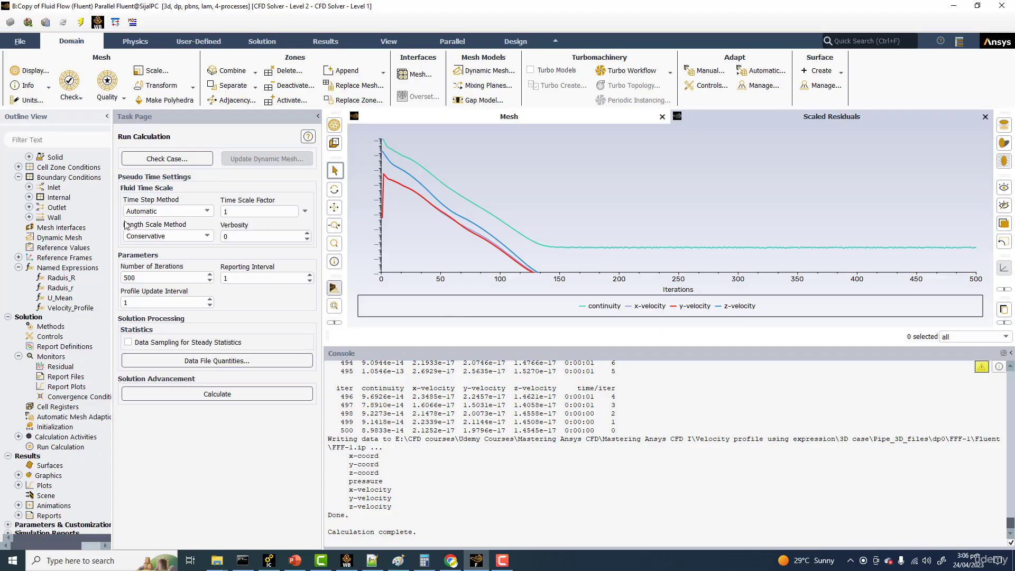
Step: Create and display a filled contour of the expression Velocity_Profile on the inlet and outlet surfaces
{"action": "left_click", "coordinate": [339, 41]}
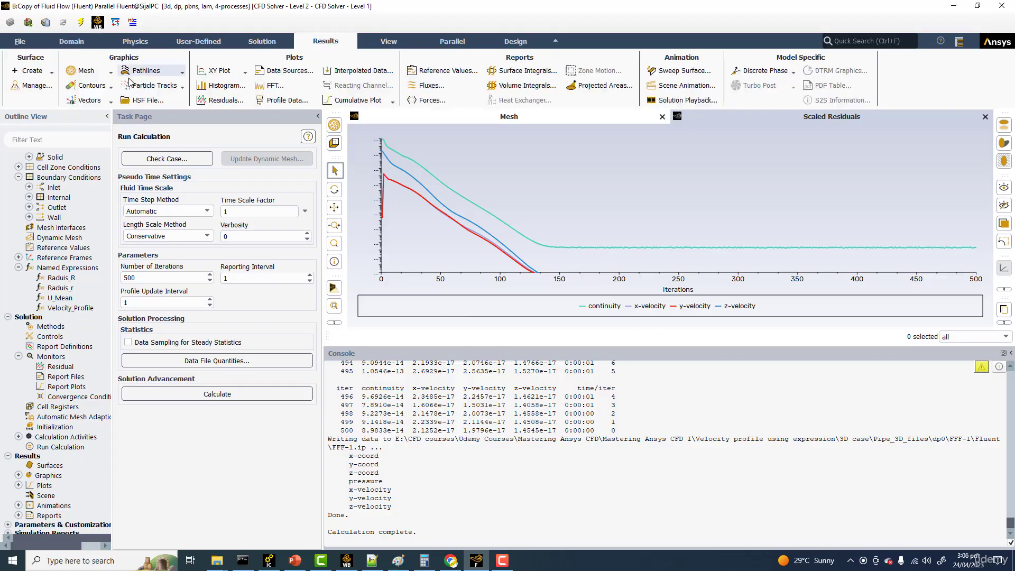
{"action": "left_click", "coordinate": [87, 86]}
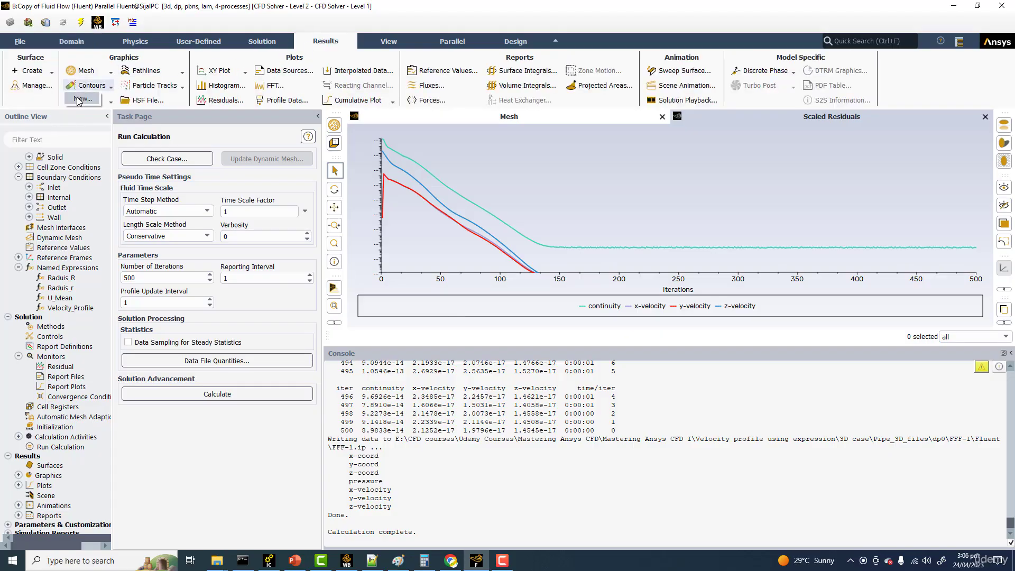
{"action": "left_click", "coordinate": [79, 99]}
{"action": "left_click_drag", "start_coordinate": [316, 270], "coordinate": [414, 271]}
{"action": "left_click", "coordinate": [295, 387]}
{"action": "left_click", "coordinate": [297, 396]}
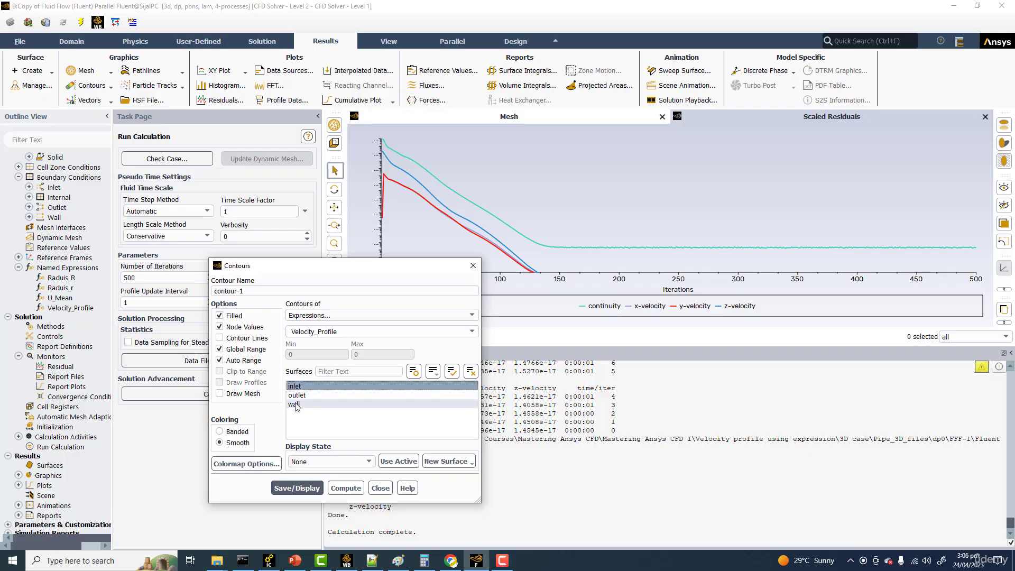
{"action": "left_click", "coordinate": [296, 488]}
{"action": "mouse_move", "coordinate": [582, 222]}
{"action": "left_mouse_down"}
{"action": "mouse_move", "coordinate": [623, 227]}
{"action": "mouse_move", "coordinate": [554, 226]}
{"action": "left_mouse_up"}
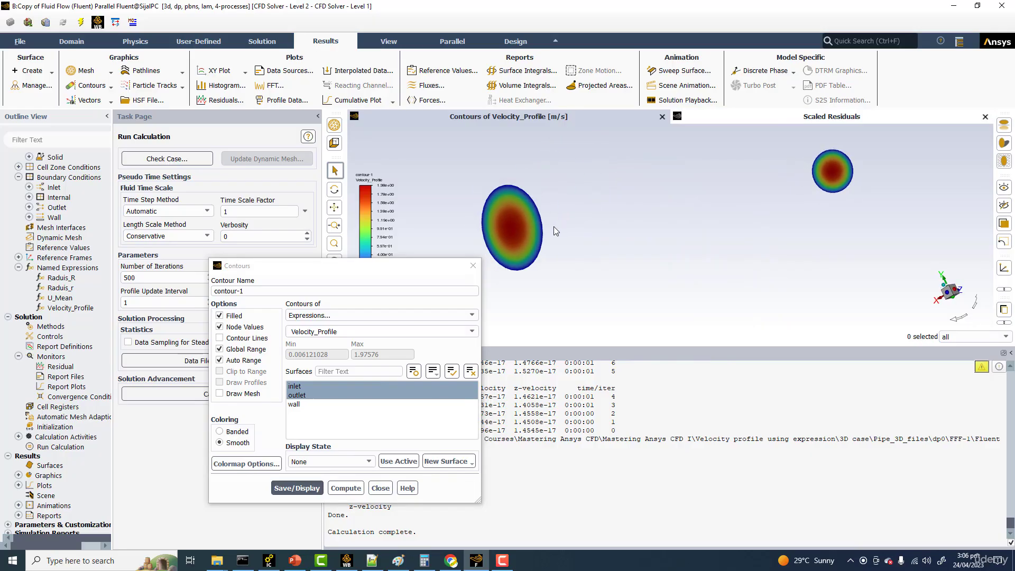
Step: Display the Velocity_Profile contour on the inlet alone and on the outlet alone to compare them
{"action": "left_click", "coordinate": [292, 438]}
{"action": "left_click", "coordinate": [296, 395]}
{"action": "left_click", "coordinate": [298, 487]}
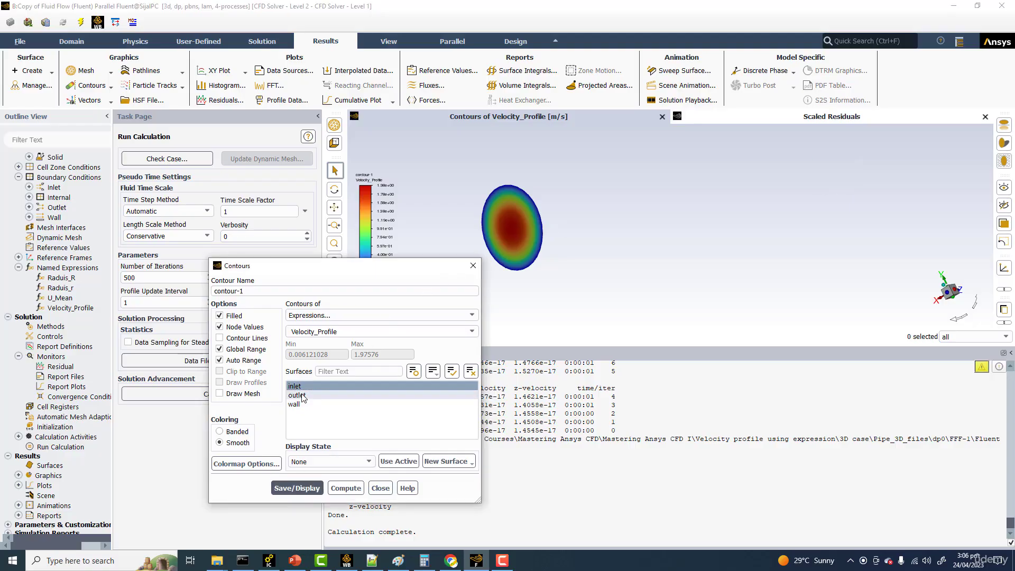
{"action": "left_click", "coordinate": [337, 386]}
{"action": "left_click", "coordinate": [309, 395]}
{"action": "left_click", "coordinate": [306, 488]}
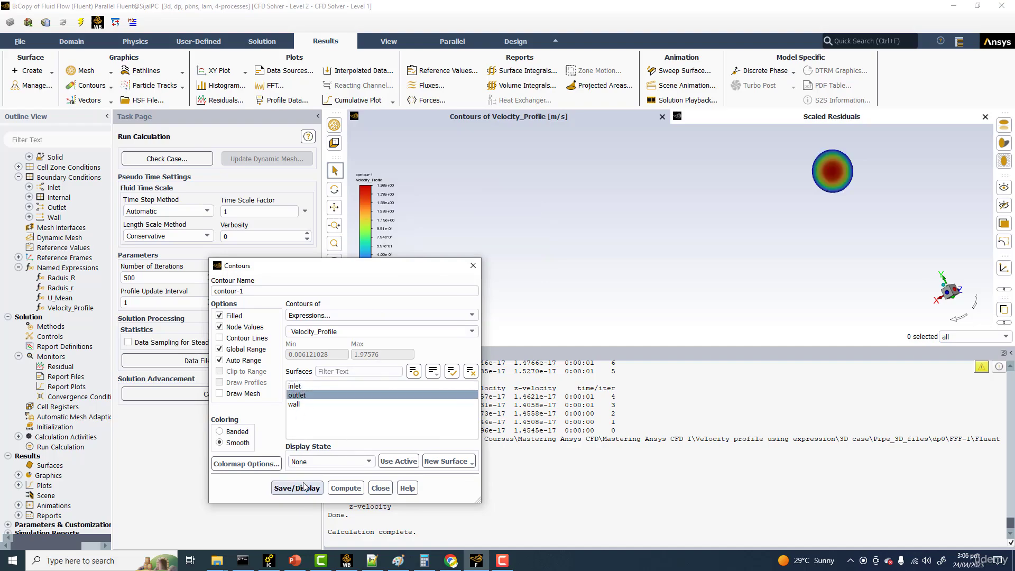
Step: Switch the contour to banded coloring with colormap size 30 and the bgr colormap, and redisplay it
{"action": "left_click", "coordinate": [220, 432]}
{"action": "left_click", "coordinate": [244, 464]}
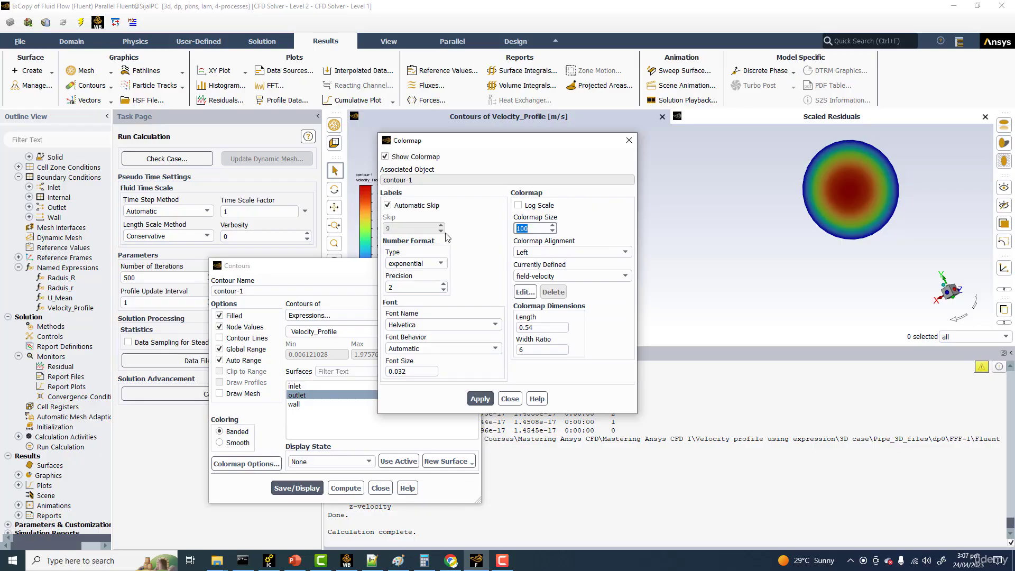
{"action": "type", "text": "0"}
{"action": "left_click", "coordinate": [539, 277]}
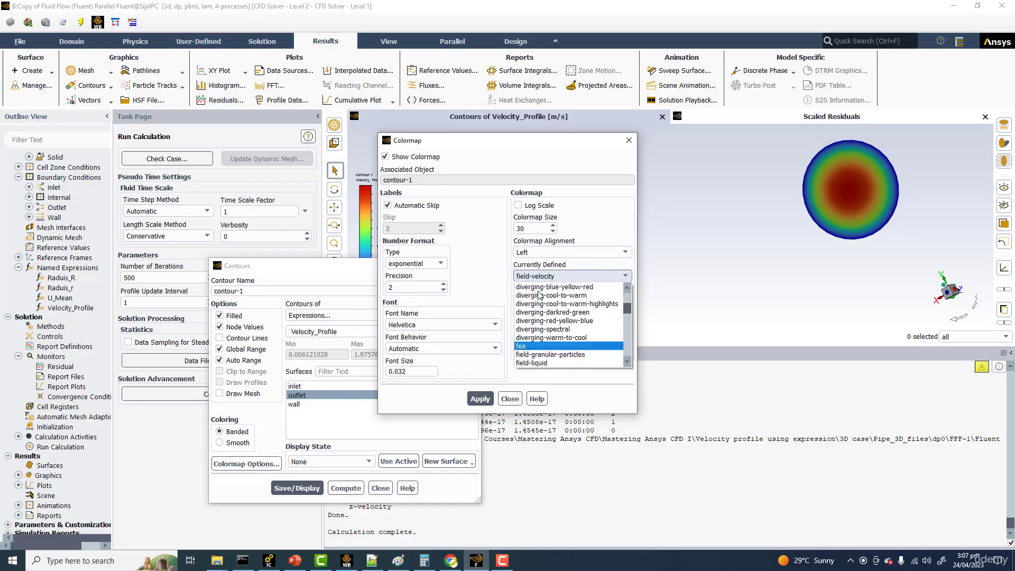
{"action": "left_click", "coordinate": [541, 294]}
{"action": "left_click", "coordinate": [481, 399]}
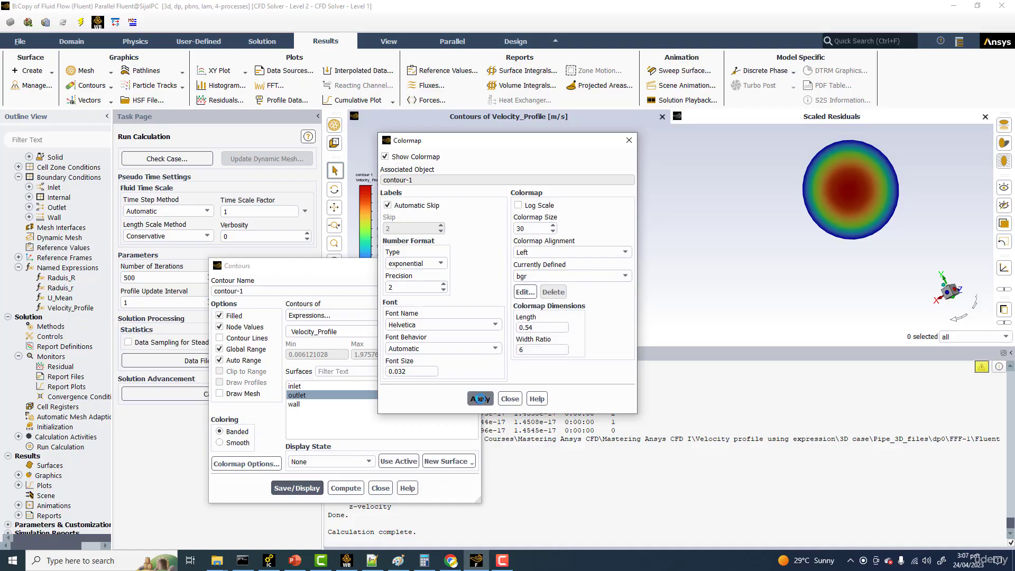
{"action": "left_click", "coordinate": [510, 399]}
{"action": "left_click", "coordinate": [312, 488]}
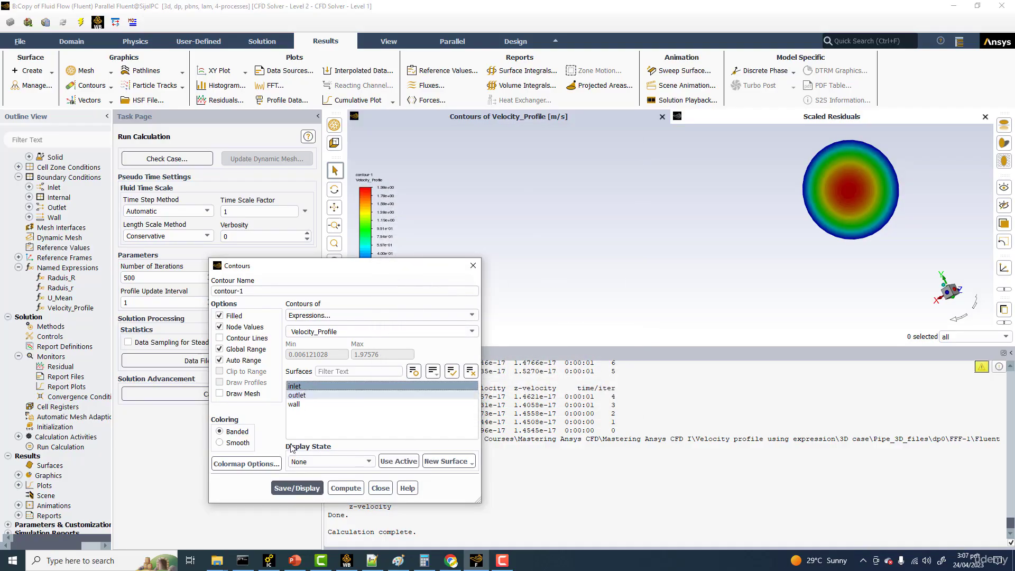
Step: Show the banded Velocity_Profile contour on both the inlet and the outlet
{"action": "left_click", "coordinate": [295, 386]}
{"action": "left_click", "coordinate": [296, 489]}
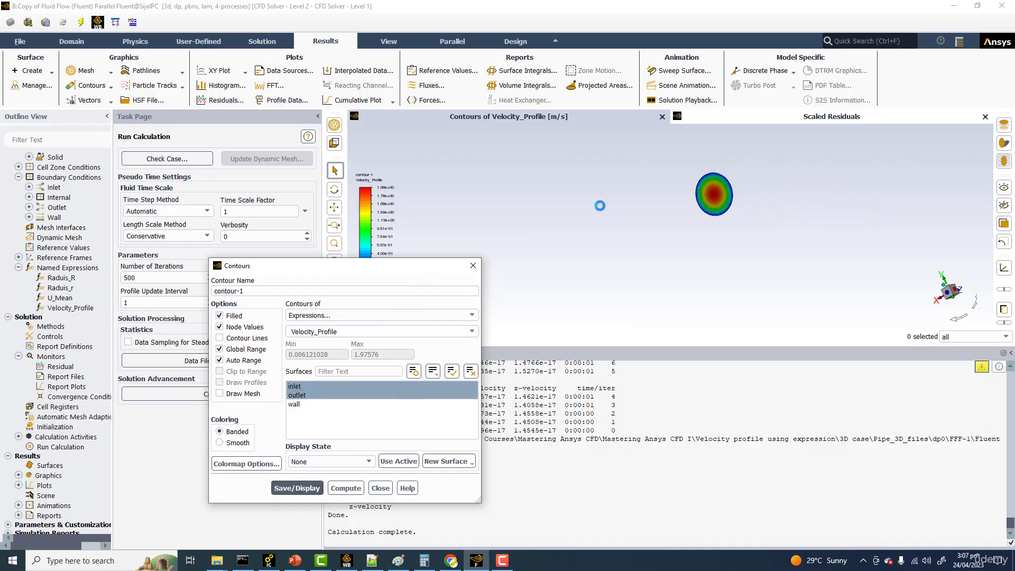
{"action": "scroll", "coordinate": [594, 204], "scroll_direction": "up", "scroll_amount": 2}
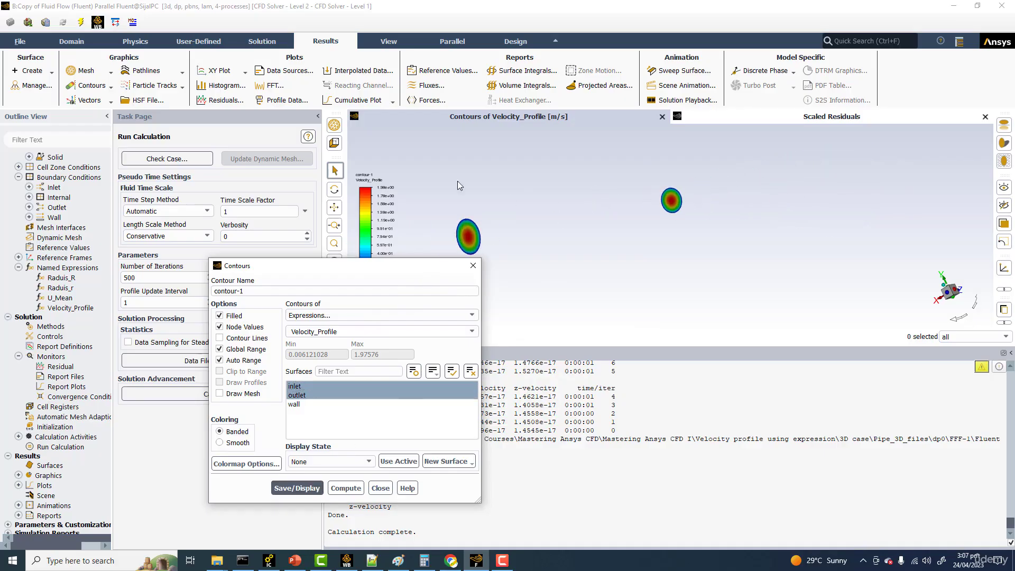
Step: Create an iso-surface of constant mesh Z-Coordinate at 1.72 m
{"action": "left_click", "coordinate": [31, 72]}
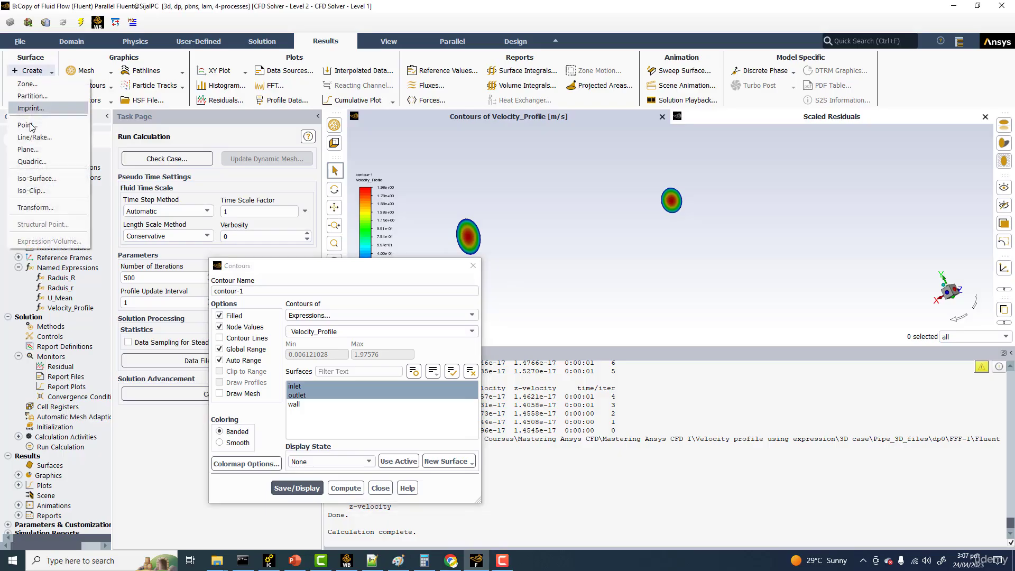
{"action": "left_click", "coordinate": [32, 179]}
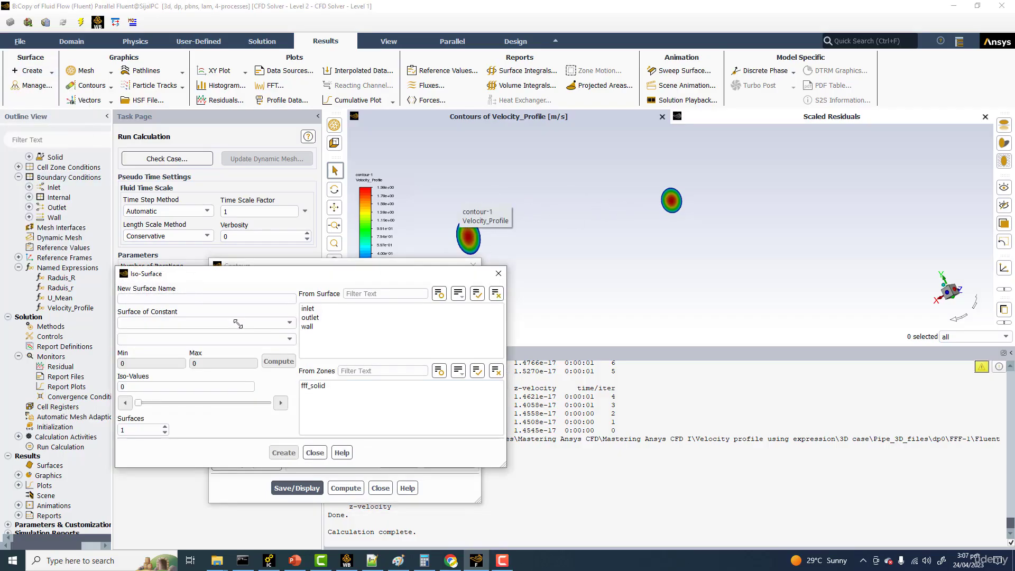
{"action": "left_click", "coordinate": [289, 322]}
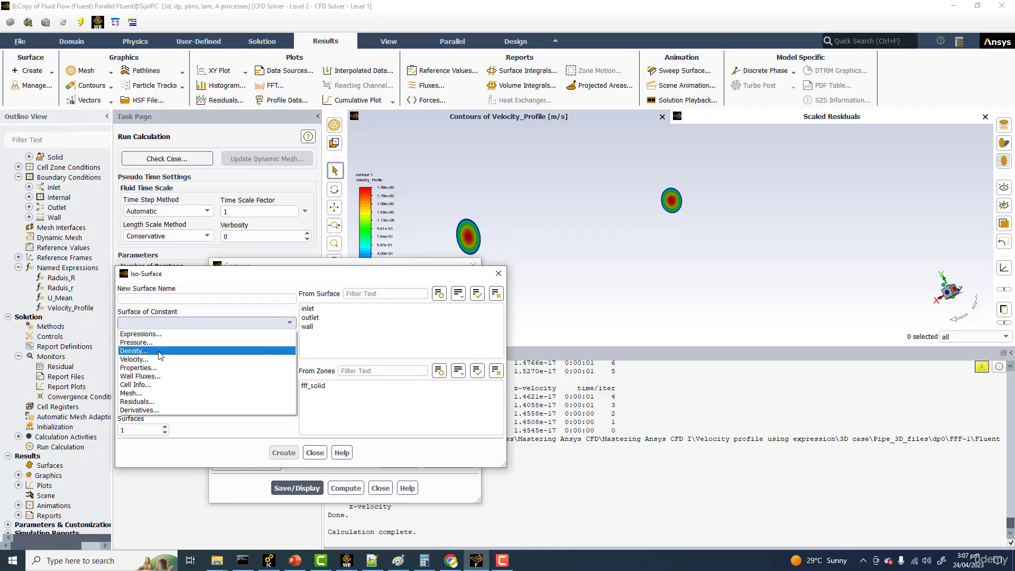
{"action": "left_click", "coordinate": [158, 393]}
{"action": "left_click", "coordinate": [288, 339]}
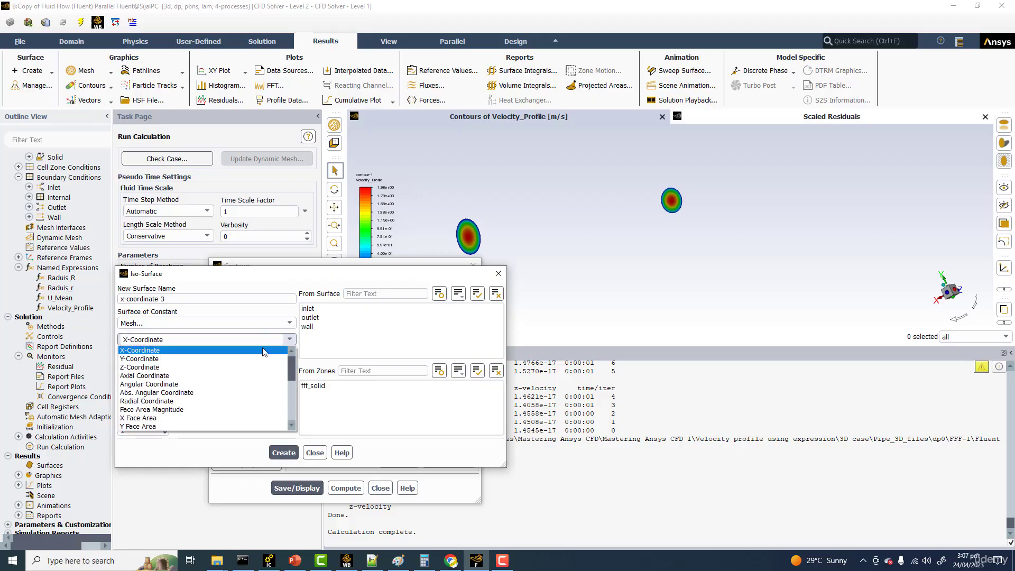
{"action": "left_click", "coordinate": [149, 367]}
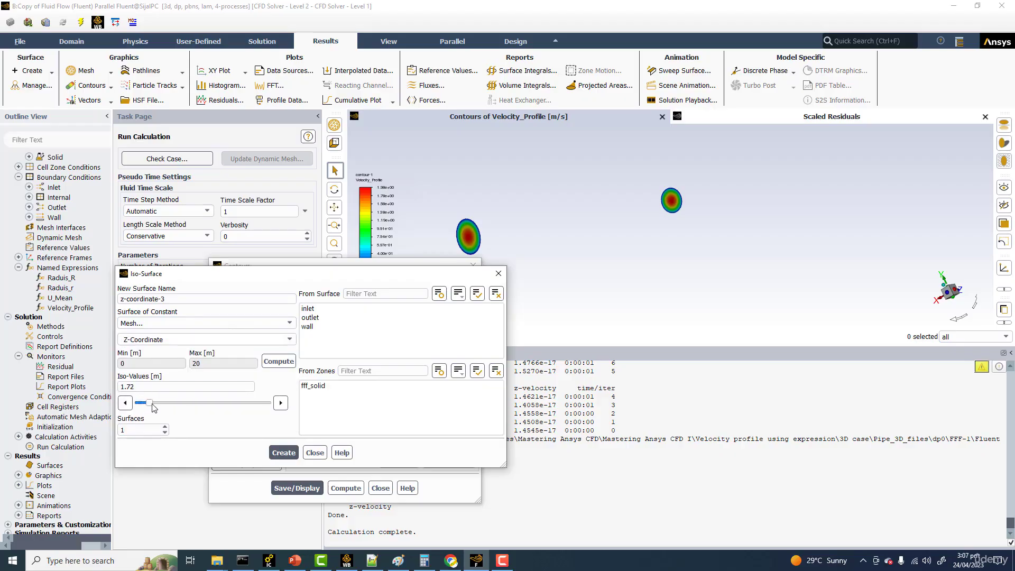
{"action": "left_click", "coordinate": [284, 453]}
Step: Create four more Z-Coordinate iso-surfaces at 3.34, 6.04, 10.2 and 14.28 m and close the iso-surface settings
{"action": "left_click_drag", "start_coordinate": [141, 405], "coordinate": [160, 404]}
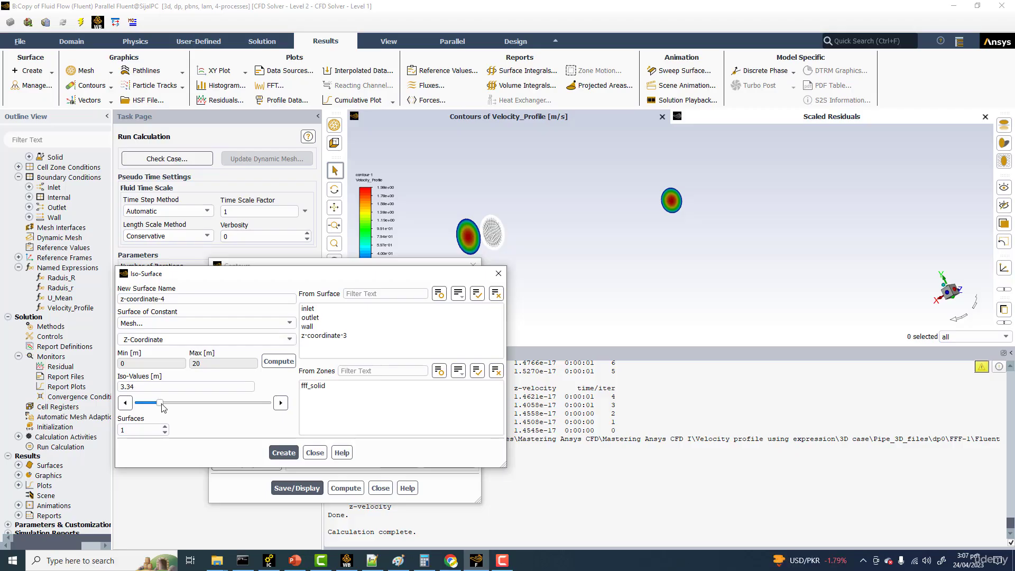
{"action": "left_click", "coordinate": [285, 453]}
{"action": "left_click_drag", "start_coordinate": [140, 403], "coordinate": [180, 407]}
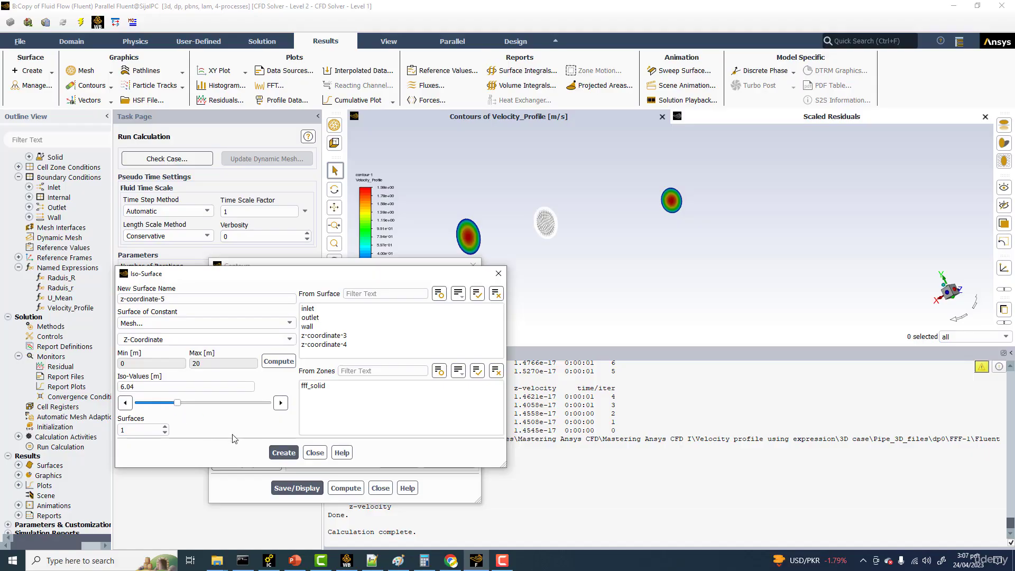
{"action": "left_click", "coordinate": [284, 453]}
{"action": "left_click_drag", "start_coordinate": [139, 404], "coordinate": [178, 409]}
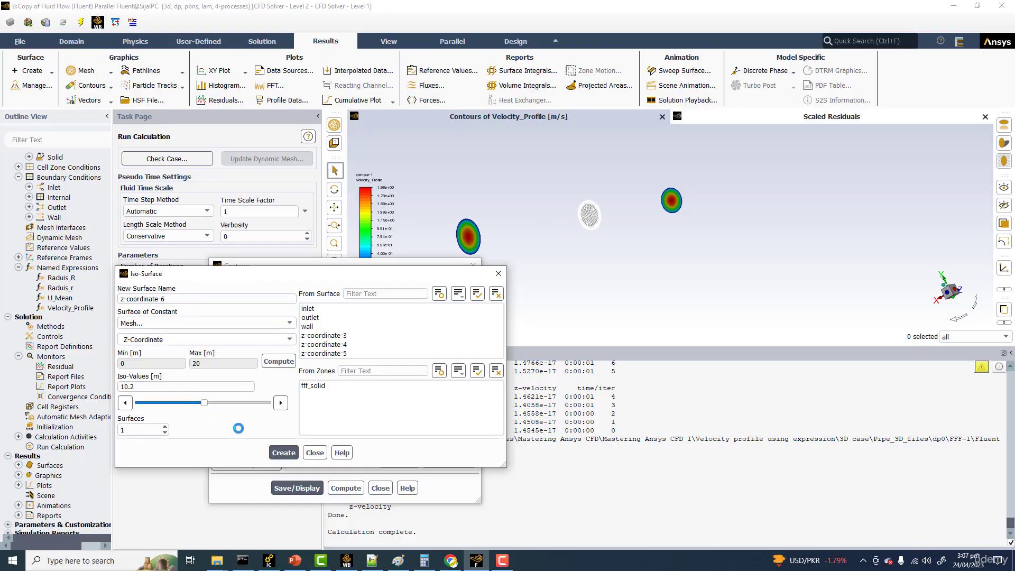
{"action": "left_click", "coordinate": [284, 453]}
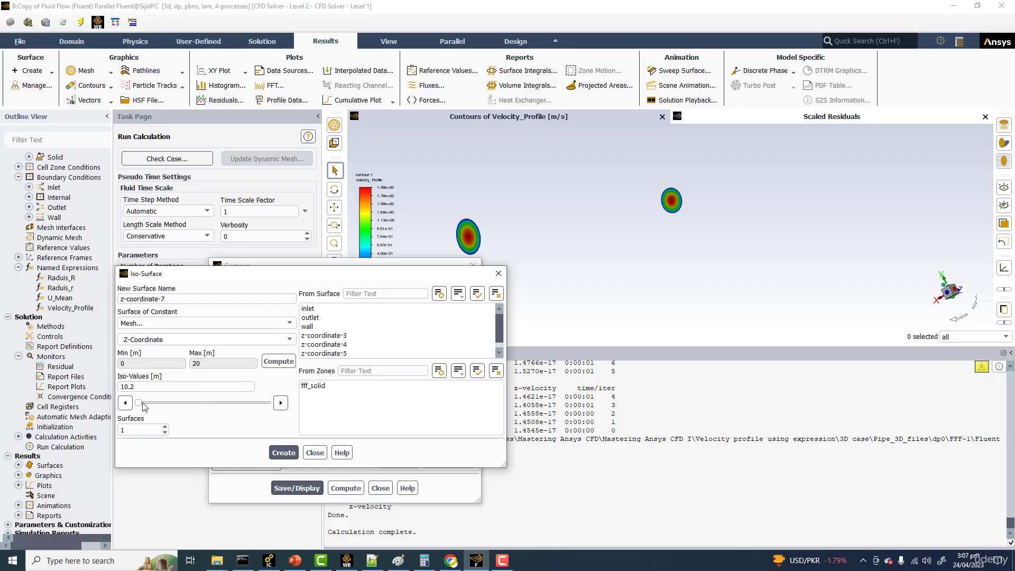
{"action": "left_click_drag", "start_coordinate": [190, 404], "coordinate": [231, 405]}
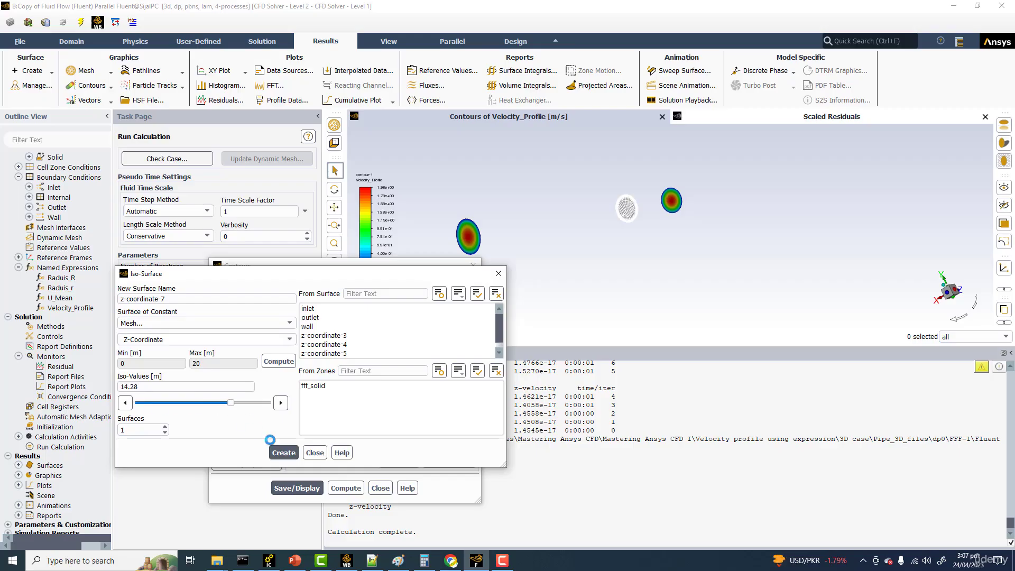
{"action": "left_click", "coordinate": [289, 453]}
{"action": "left_click", "coordinate": [499, 273]}
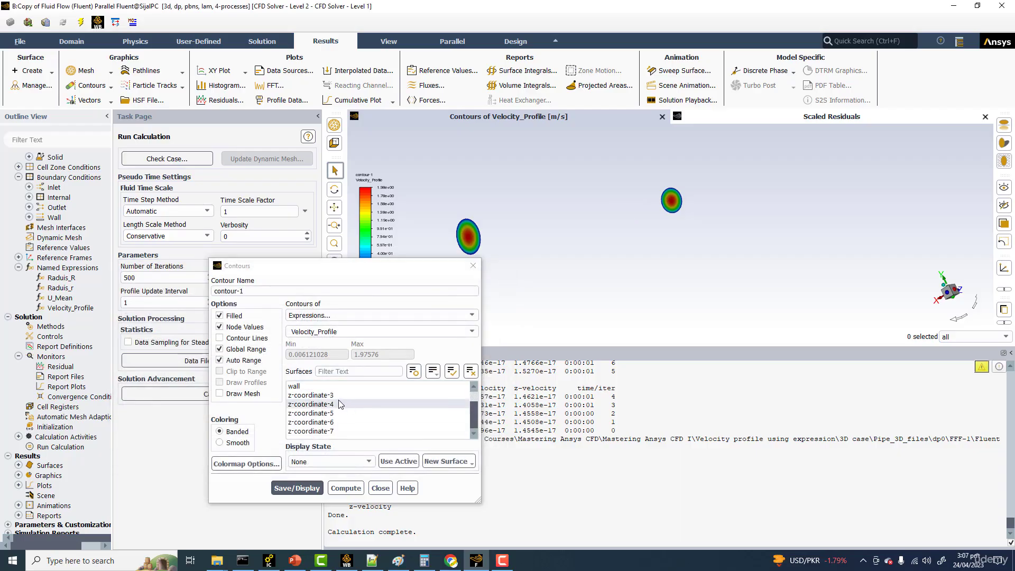
Step: Add z-coordinate-4 through z-coordinate-7 to the contour's surfaces, turn off the global range and redisplay the contour
{"action": "left_click_drag", "start_coordinate": [340, 402], "coordinate": [331, 431]}
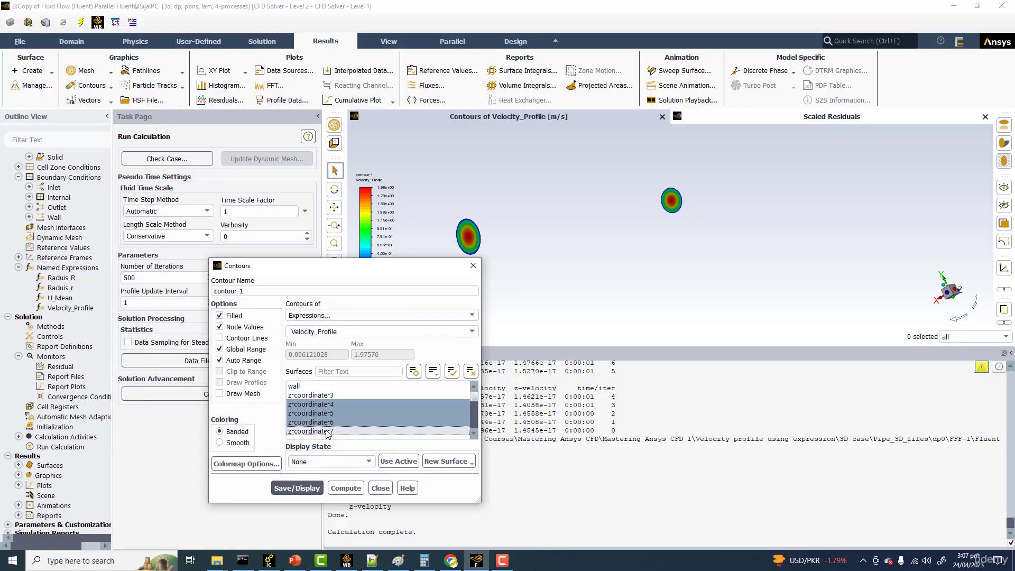
{"action": "left_click", "coordinate": [297, 489]}
{"action": "left_click_drag", "start_coordinate": [538, 227], "coordinate": [588, 231]}
{"action": "left_click", "coordinate": [220, 349]}
{"action": "left_click", "coordinate": [297, 488]}
{"action": "scroll", "coordinate": [643, 214], "scroll_direction": "up", "scroll_amount": 2}
{"action": "scroll", "coordinate": [634, 208], "scroll_direction": "up", "scroll_amount": 1}
{"action": "scroll", "coordinate": [618, 211], "scroll_direction": "down", "scroll_amount": 1}
{"action": "left_click_drag", "start_coordinate": [630, 220], "coordinate": [572, 239]}
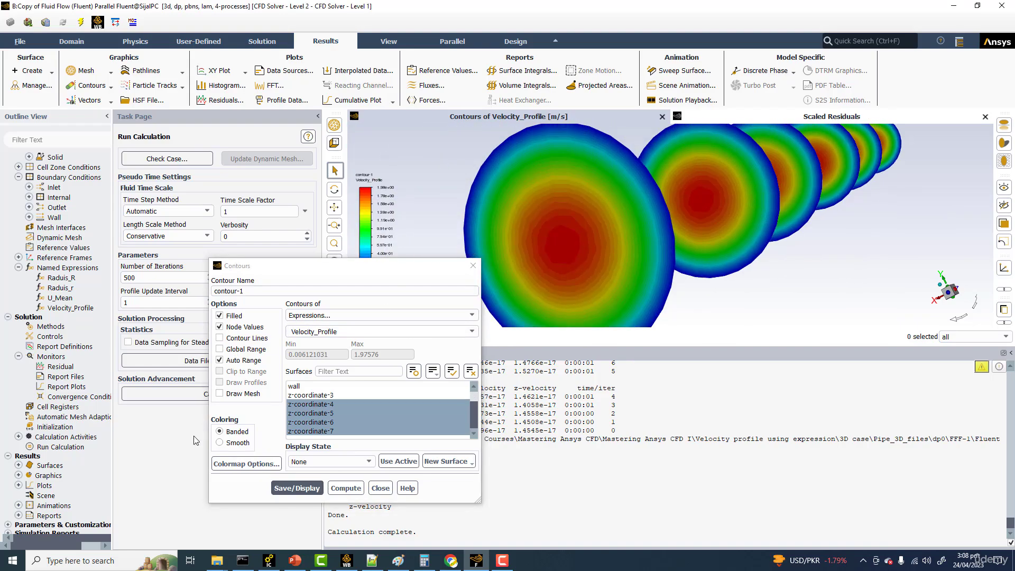
Step: Set the contour's colormap size to 50, switch the coloring to smooth and redisplay it
{"action": "left_click", "coordinate": [246, 464]}
{"action": "double_click", "coordinate": [527, 226]}
{"action": "type", "text": "5"}
{"action": "left_click", "coordinate": [480, 399]}
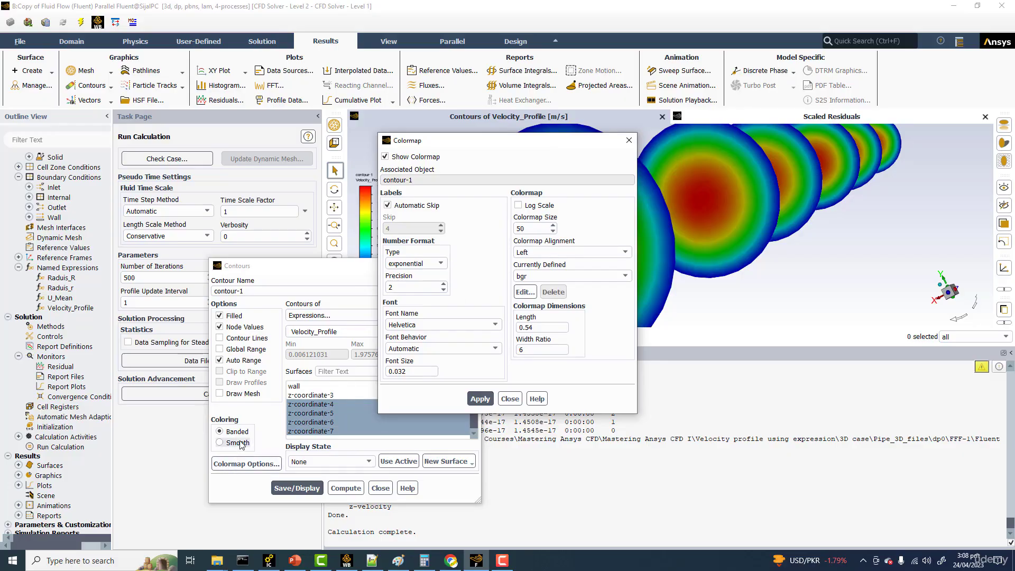
{"action": "left_click", "coordinate": [220, 443]}
{"action": "left_click", "coordinate": [286, 488]}
Step: Increase the contour's colormap size to 100 and apply it
{"action": "double_click", "coordinate": [532, 229]}
{"action": "type", "text": "100"}
{"action": "left_click", "coordinate": [479, 399]}
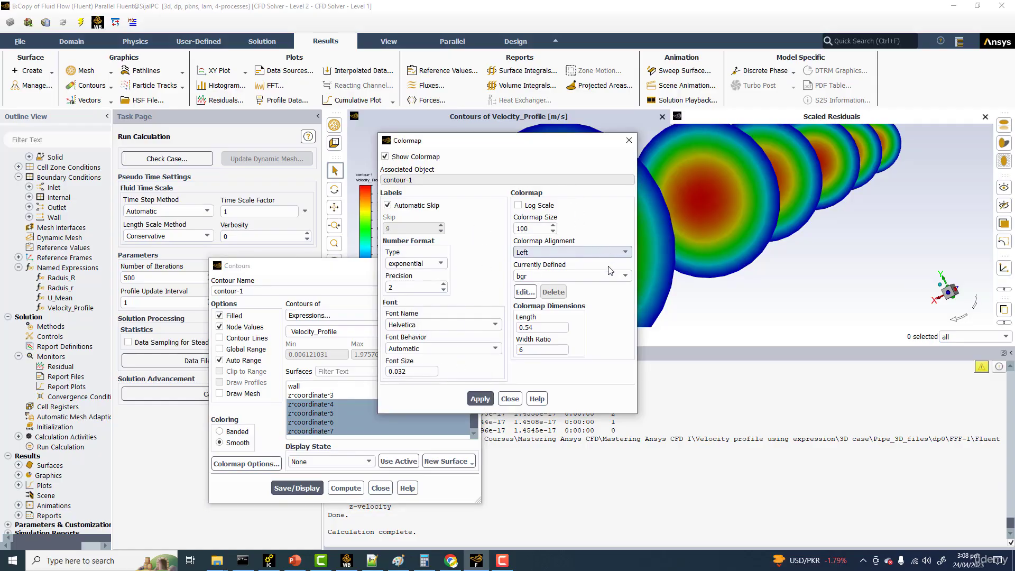
Step: Apply the aero colormap to the contour
{"action": "left_click", "coordinate": [623, 276]}
{"action": "left_click", "coordinate": [534, 288]}
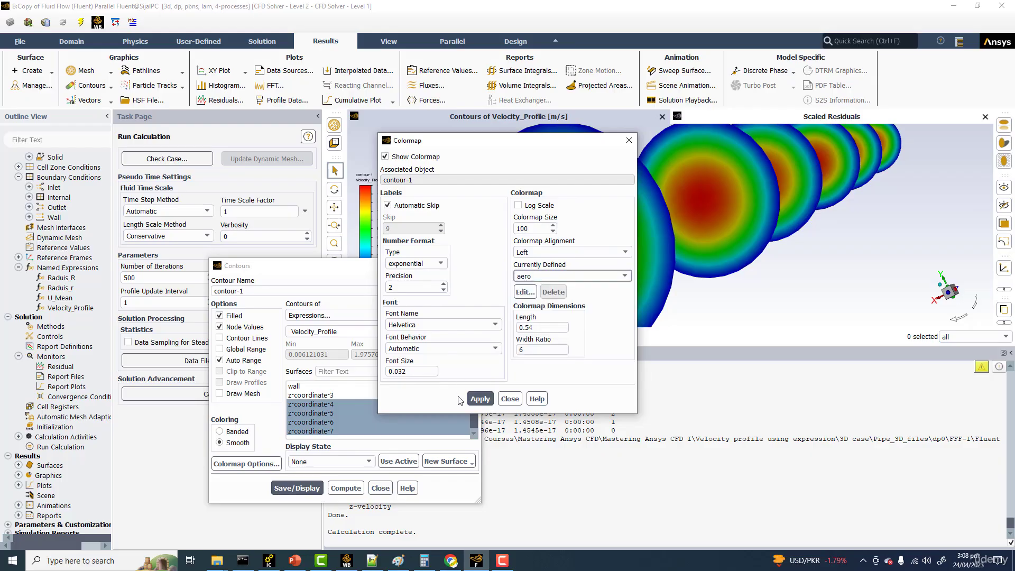
{"action": "left_click", "coordinate": [480, 398]}
{"action": "left_click_drag", "start_coordinate": [479, 143], "coordinate": [259, 147]}
{"action": "scroll", "coordinate": [614, 232], "scroll_direction": "down", "scroll_amount": 4}
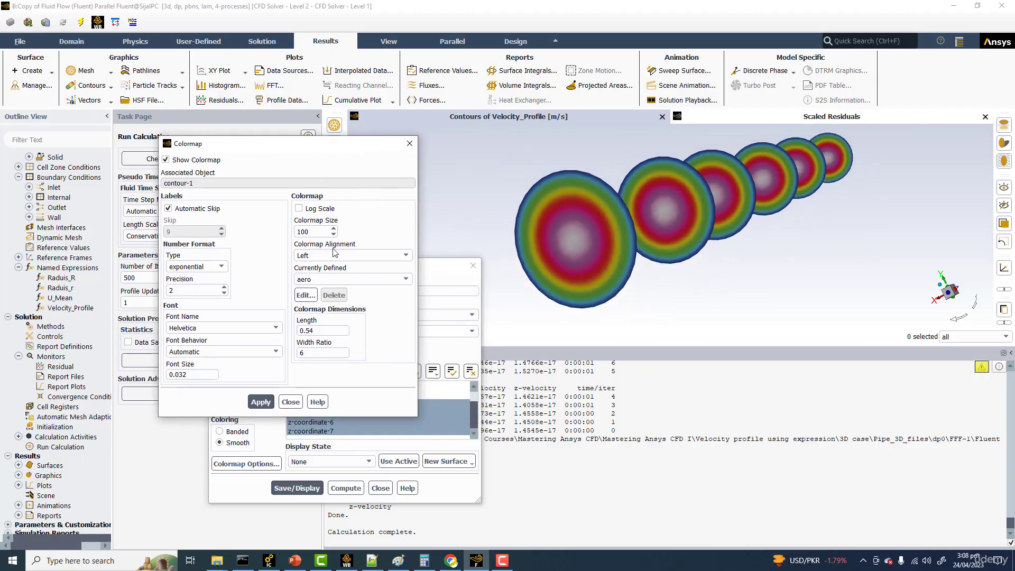
Step: Choose the field-velocity colormap for the contour and apply it
{"action": "left_click", "coordinate": [335, 254]}
{"action": "left_click", "coordinate": [323, 168]}
{"action": "left_click", "coordinate": [328, 279]}
{"action": "scroll", "coordinate": [331, 316], "scroll_direction": "down", "scroll_amount": 3}
{"action": "scroll", "coordinate": [331, 318], "scroll_direction": "down", "scroll_amount": 5}
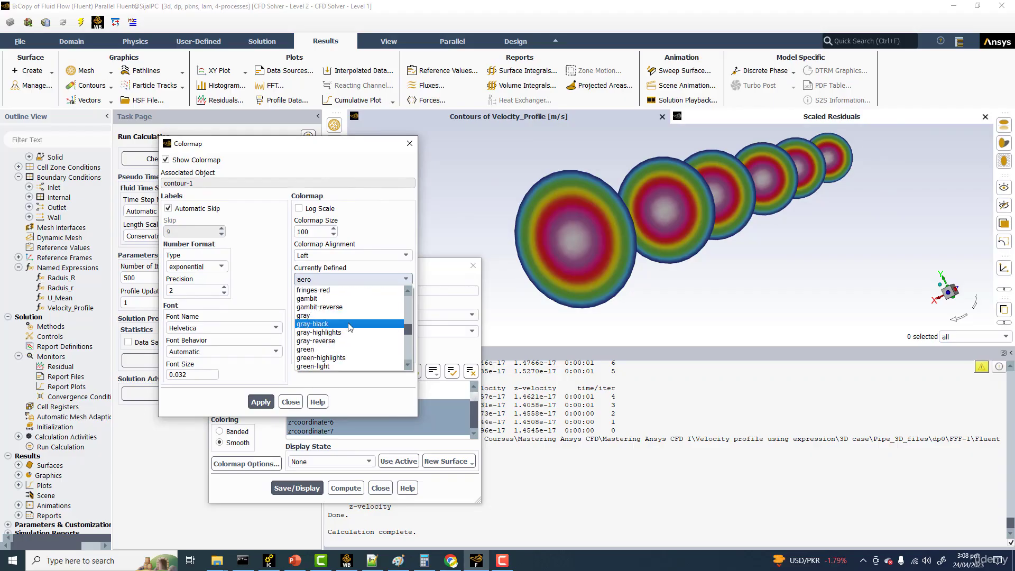
{"action": "scroll", "coordinate": [349, 326], "scroll_direction": "down", "scroll_amount": 8}
{"action": "scroll", "coordinate": [349, 326], "scroll_direction": "down", "scroll_amount": 5}
{"action": "scroll", "coordinate": [350, 326], "scroll_direction": "up", "scroll_amount": 7}
{"action": "scroll", "coordinate": [349, 328], "scroll_direction": "up", "scroll_amount": 4}
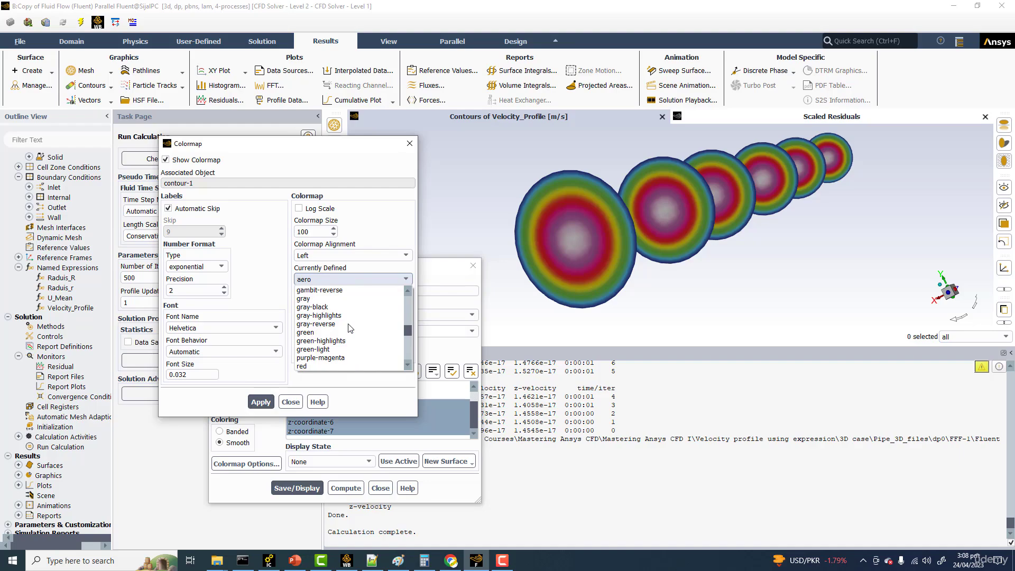
{"action": "scroll", "coordinate": [349, 328], "scroll_direction": "up", "scroll_amount": 4}
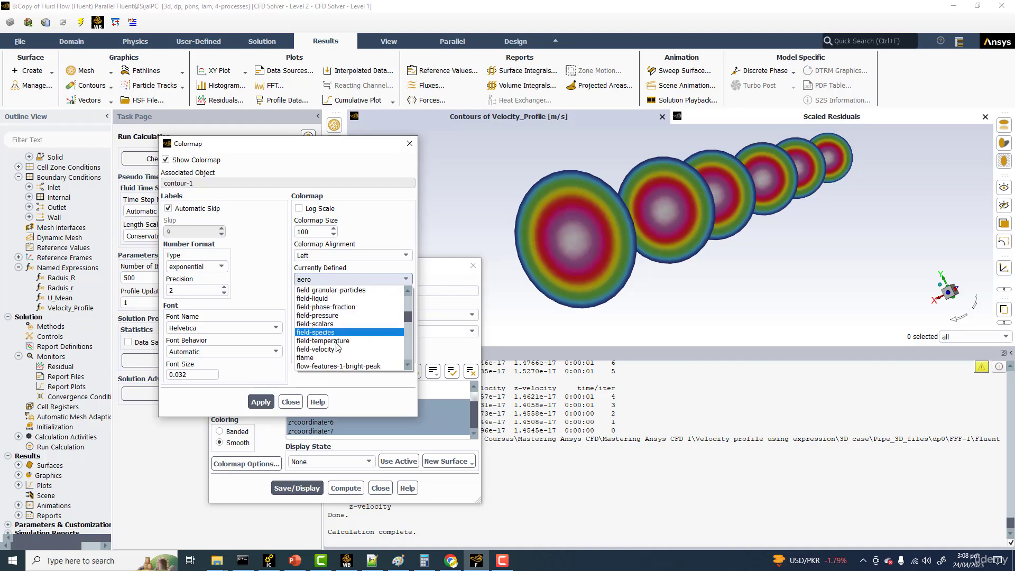
{"action": "left_click", "coordinate": [347, 349]}
{"action": "left_click", "coordinate": [256, 406]}
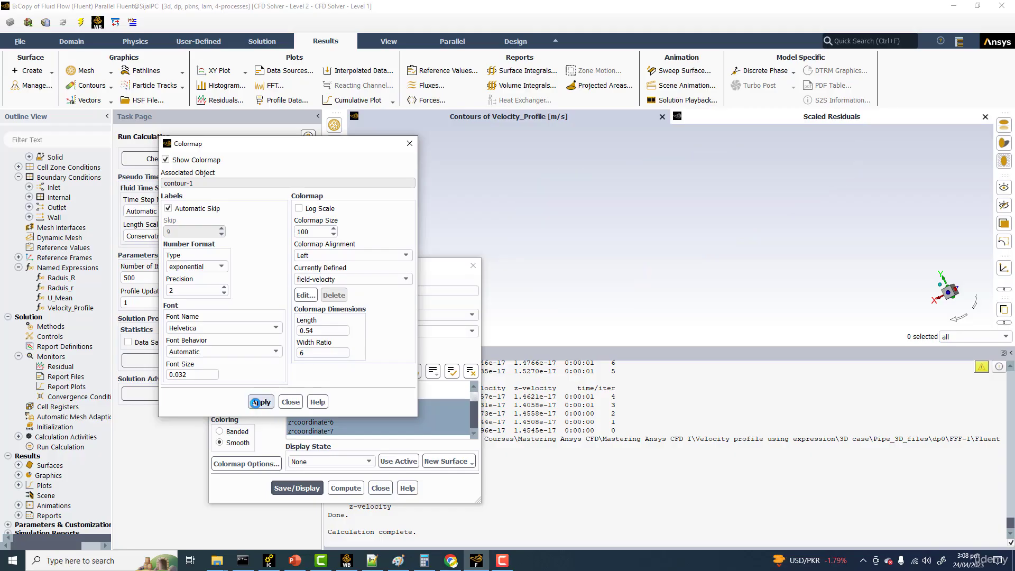
{"action": "scroll", "coordinate": [655, 164], "scroll_direction": "up", "scroll_amount": 2}
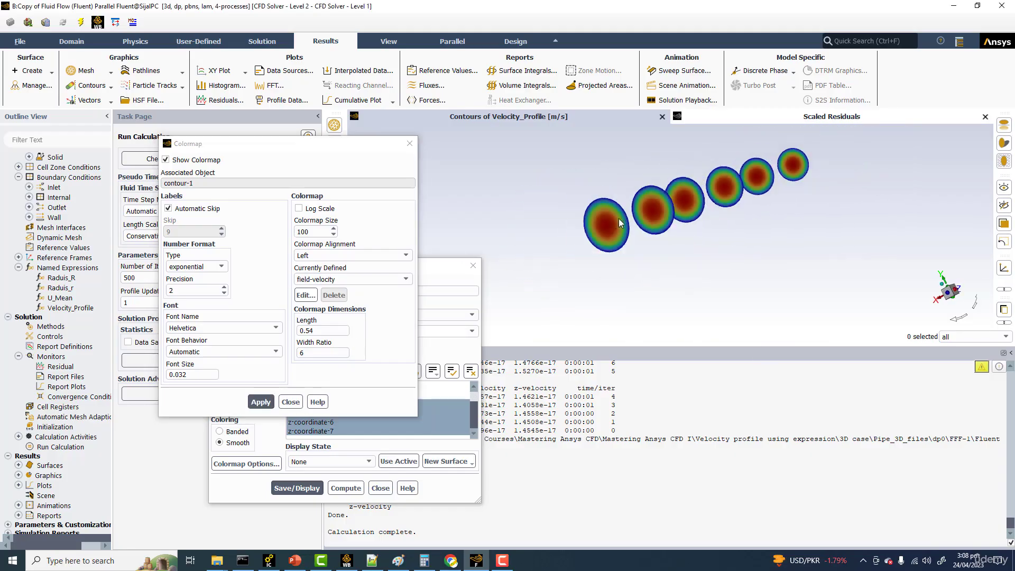
{"action": "scroll", "coordinate": [613, 220], "scroll_direction": "up", "scroll_amount": 1}
Step: Overlay the mesh of inlet, outlet and wall on the contour as outline edges without faces, and redisplay the contour
{"action": "left_click_drag", "start_coordinate": [332, 154], "coordinate": [771, 229]}
{"action": "left_click", "coordinate": [220, 394]}
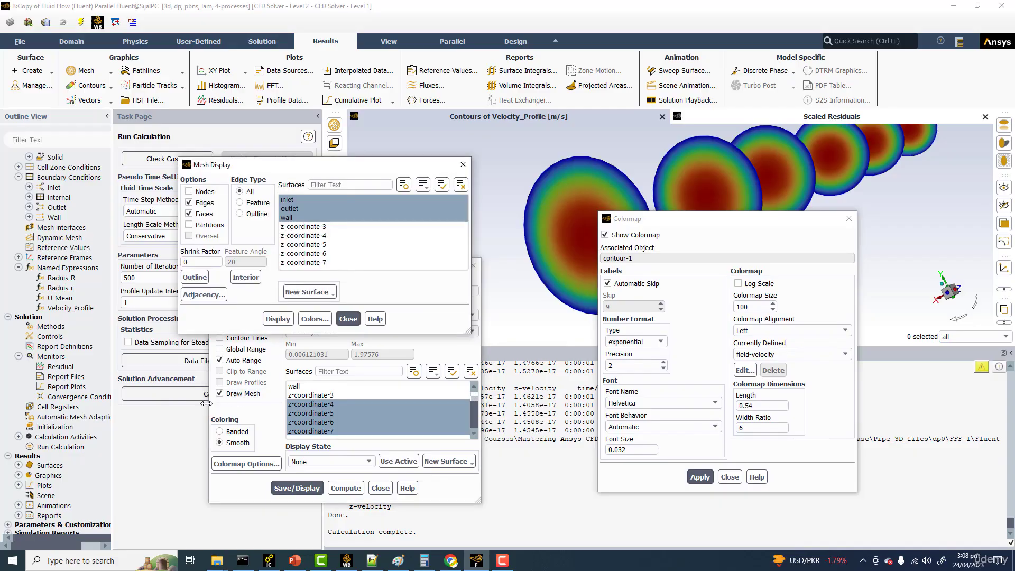
{"action": "left_click", "coordinate": [200, 214]}
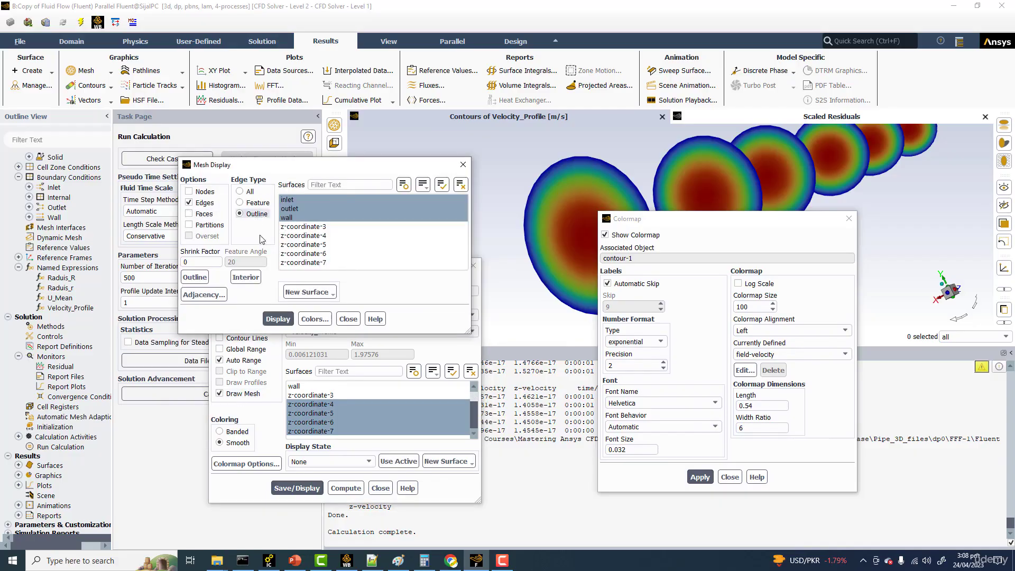
{"action": "left_click", "coordinate": [277, 319]}
{"action": "left_click", "coordinate": [353, 325]}
{"action": "left_click", "coordinate": [311, 488]}
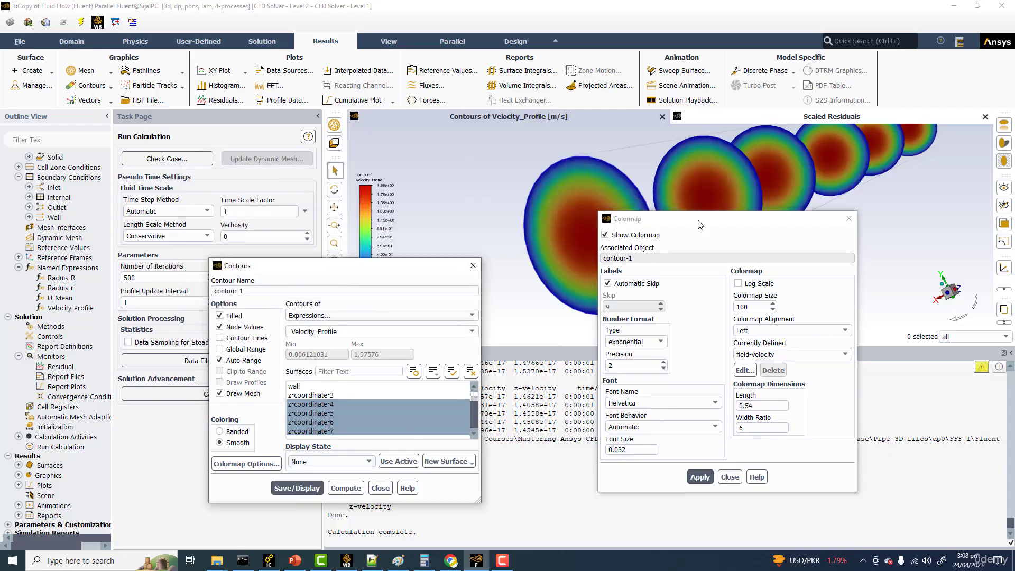
{"action": "left_click_drag", "start_coordinate": [700, 225], "coordinate": [762, 339]}
{"action": "scroll", "coordinate": [721, 186], "scroll_direction": "down", "scroll_amount": 5}
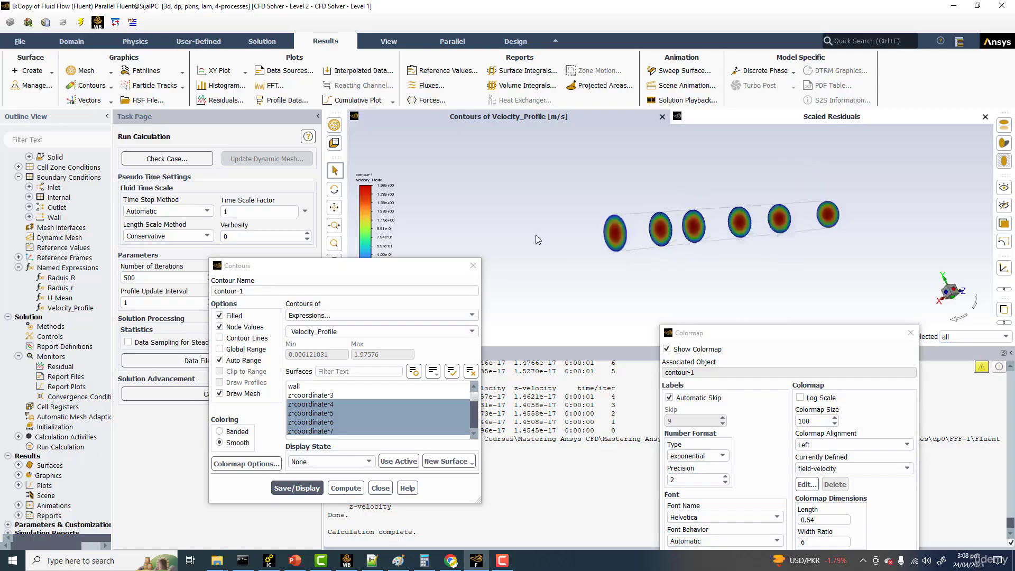
{"action": "scroll", "coordinate": [494, 241], "scroll_direction": "up", "scroll_amount": 4}
{"action": "left_click_drag", "start_coordinate": [544, 221], "coordinate": [658, 221]}
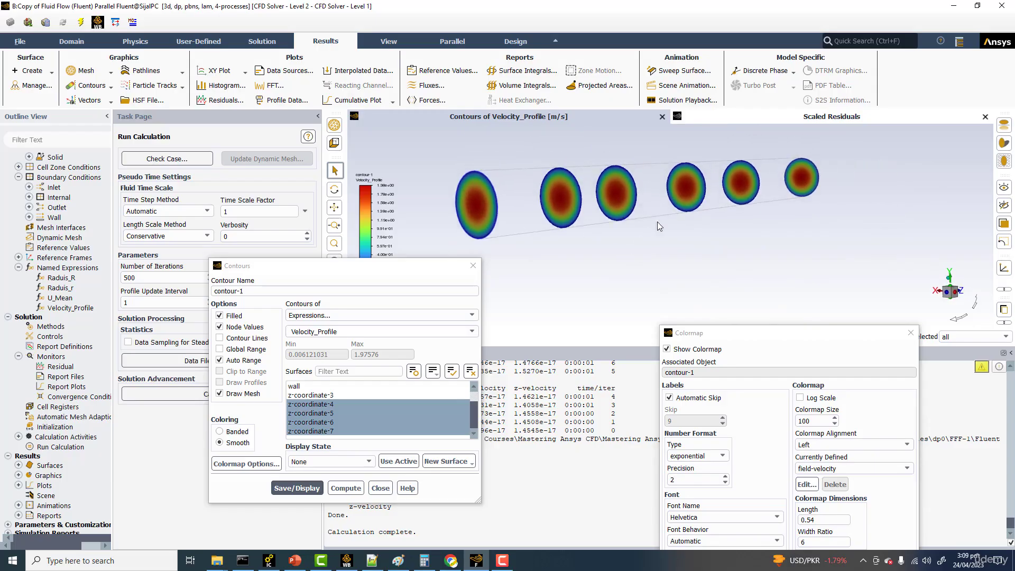
{"action": "middle_click_drag", "start_coordinate": [636, 204], "coordinate": [637, 228]}
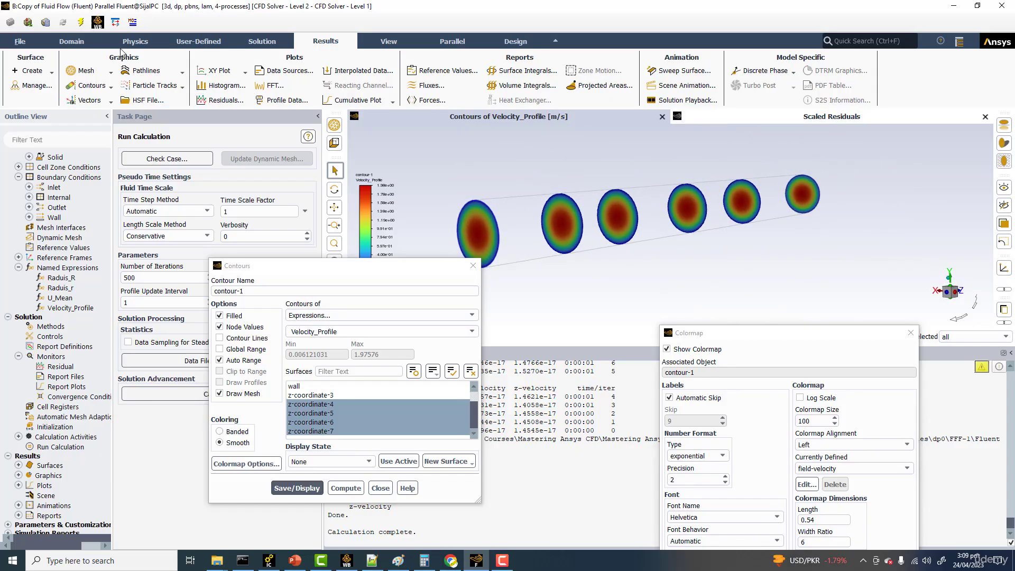
Step: Create a line surface across the pipe from (0, -1, 18) to (0, 1, 18) m
{"action": "left_click", "coordinate": [51, 72]}
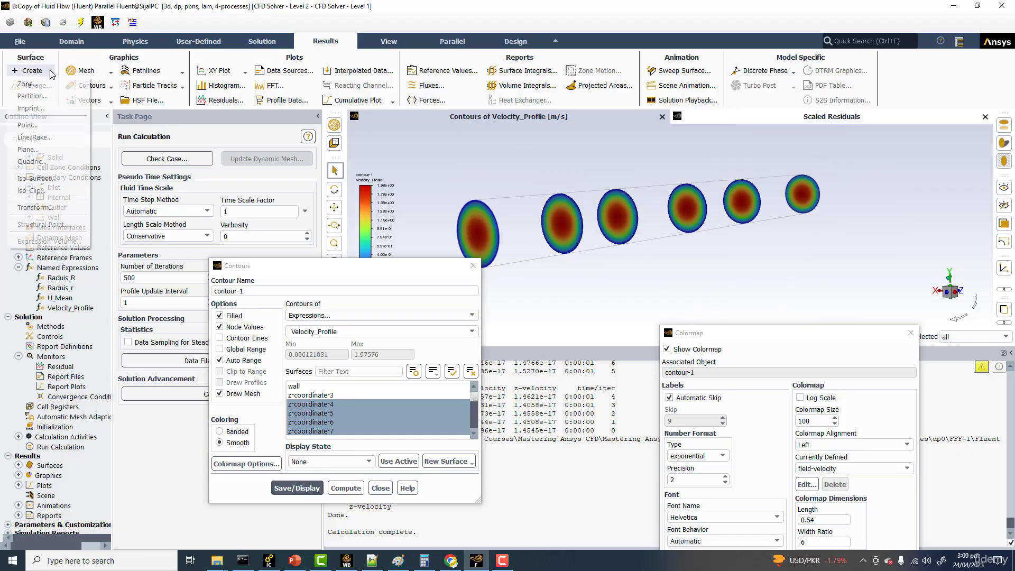
{"action": "left_click", "coordinate": [25, 138]}
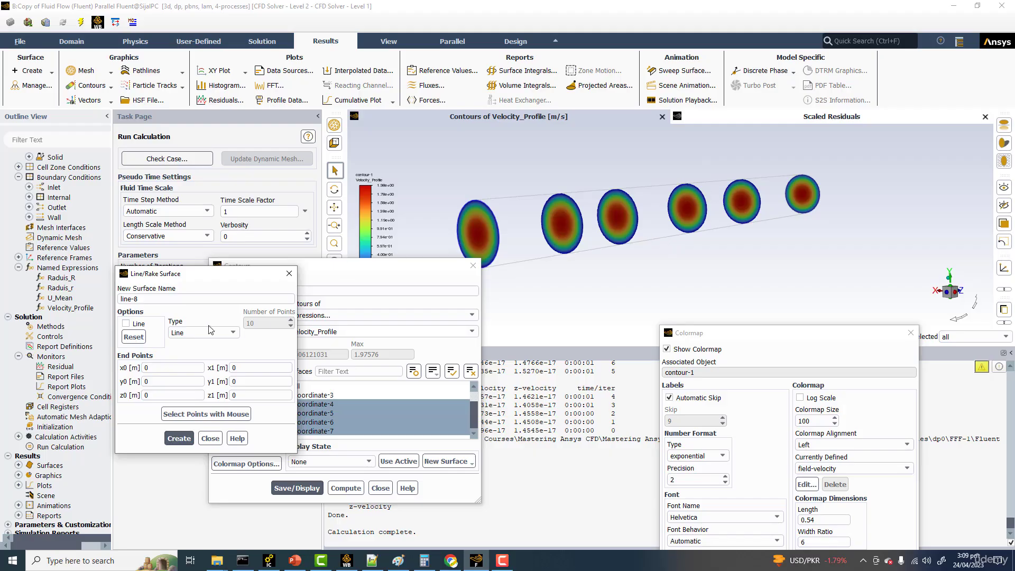
{"action": "left_click_drag", "start_coordinate": [150, 396], "coordinate": [121, 398]}
{"action": "type", "text": "18"}
{"action": "left_click_drag", "start_coordinate": [236, 396], "coordinate": [224, 398]}
{"action": "type", "text": "18"}
{"action": "left_click_drag", "start_coordinate": [150, 368], "coordinate": [121, 373]}
{"action": "left_click_drag", "start_coordinate": [153, 382], "coordinate": [120, 385]}
{"action": "type", "text": "-1"}
{"action": "double_click", "coordinate": [249, 382]}
{"action": "type", "text": "1"}
{"action": "left_click", "coordinate": [179, 438]}
Step: Add the new line surface to the mesh display settings and display the mesh outline
{"action": "left_click_drag", "start_coordinate": [392, 269], "coordinate": [484, 232]}
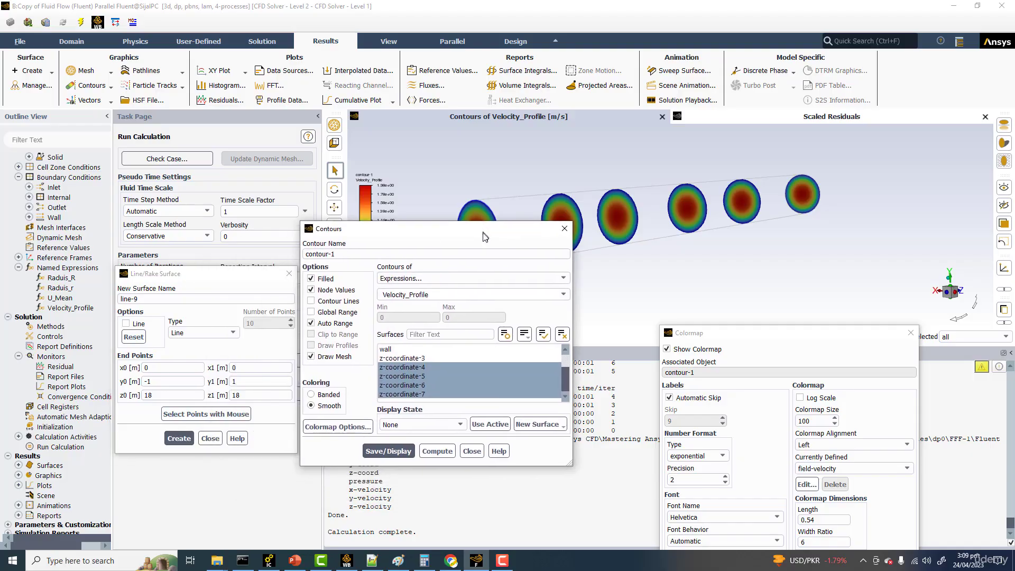
{"action": "left_click", "coordinate": [446, 369]}
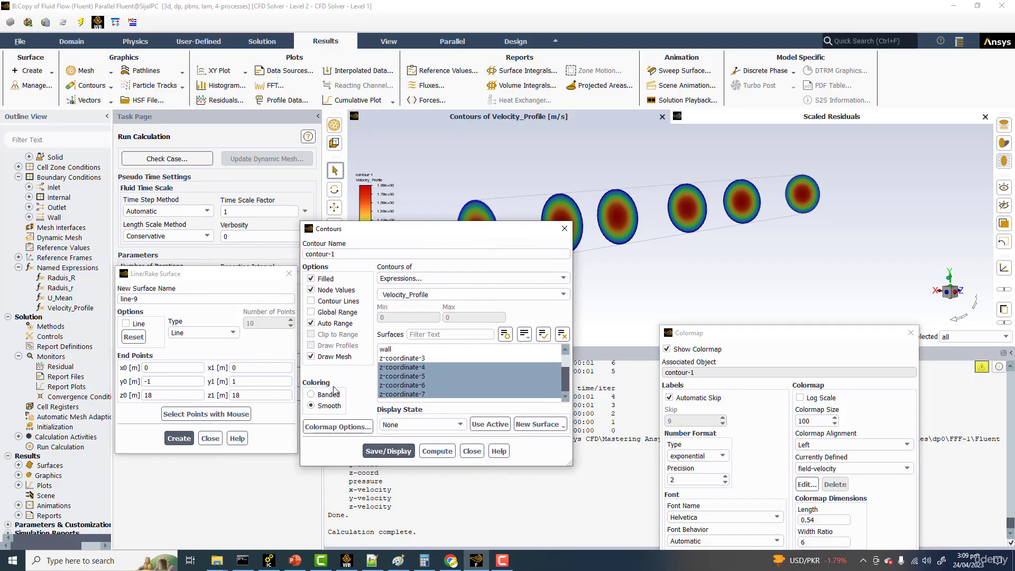
{"action": "left_click", "coordinate": [327, 357]}
{"action": "left_click", "coordinate": [327, 358]}
{"action": "left_click", "coordinate": [294, 209]}
{"action": "left_click", "coordinate": [269, 313]}
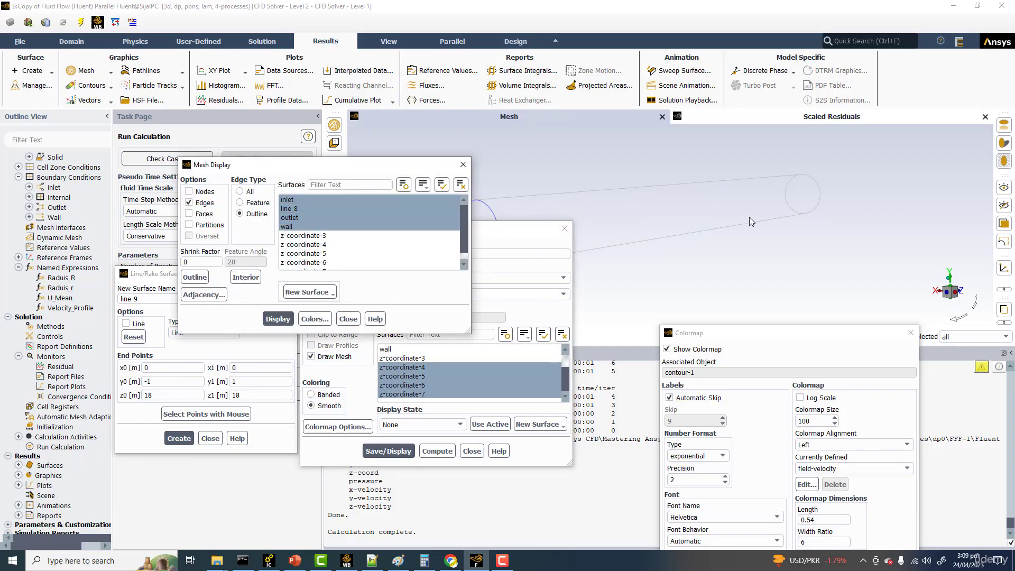
Step: Switch the mesh display to all edges and redraw it to look for the line at the pipe's end
{"action": "middle_click_drag", "start_coordinate": [660, 205], "coordinate": [640, 207]}
{"action": "left_click", "coordinate": [240, 192]}
{"action": "left_click", "coordinate": [285, 318]}
{"action": "scroll", "coordinate": [748, 213], "scroll_direction": "up", "scroll_amount": 5}
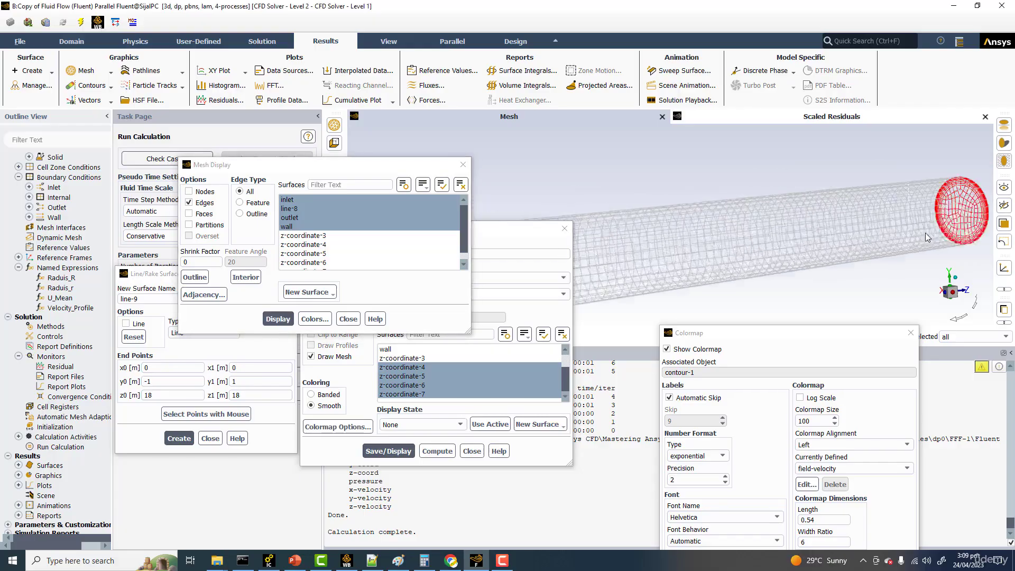
{"action": "scroll", "coordinate": [830, 205], "scroll_direction": "down", "scroll_amount": 2}
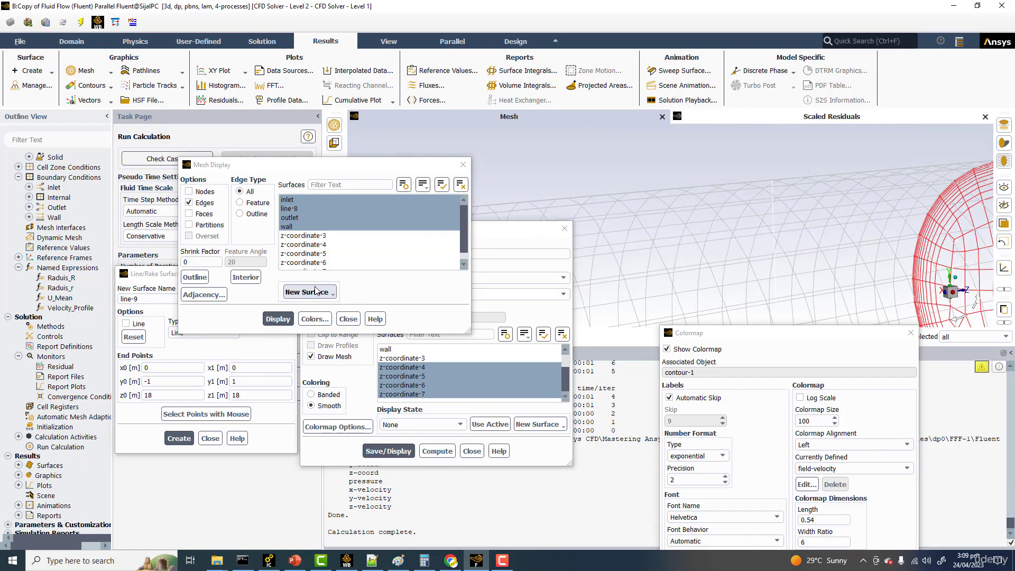
Step: Remove the wall from the displayed mesh surfaces, keeping inlet, line-8 and outlet, and redraw the mesh
{"action": "left_click", "coordinate": [296, 223]}
{"action": "left_click", "coordinate": [300, 219]}
{"action": "left_click", "coordinate": [286, 320]}
{"action": "left_click", "coordinate": [299, 218]}
{"action": "left_click", "coordinate": [288, 227]}
{"action": "left_click", "coordinate": [282, 318]}
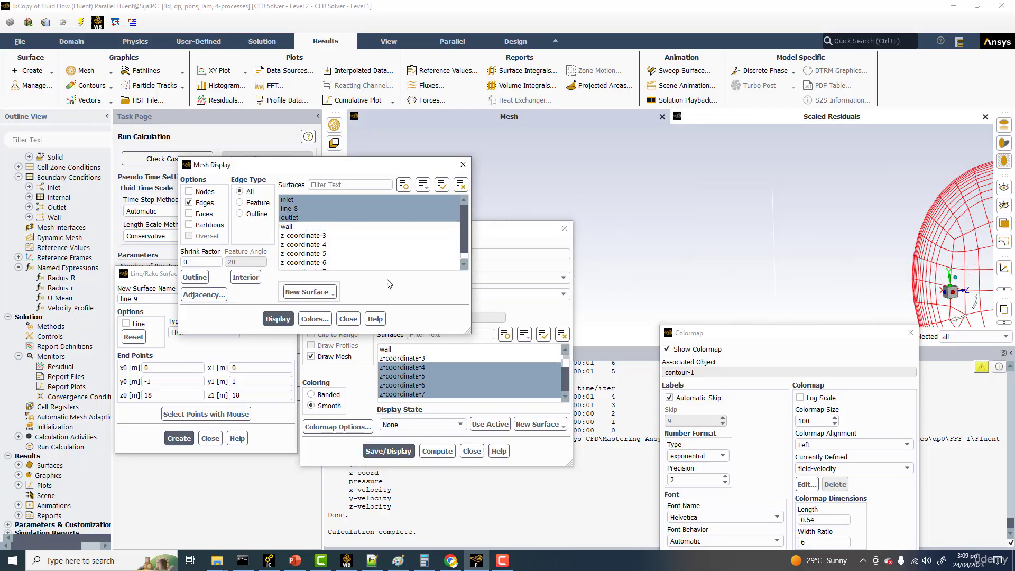
Step: Set the mesh coloring to by surface and redisplay the mesh
{"action": "left_click", "coordinate": [316, 319]}
{"action": "left_click", "coordinate": [138, 312]}
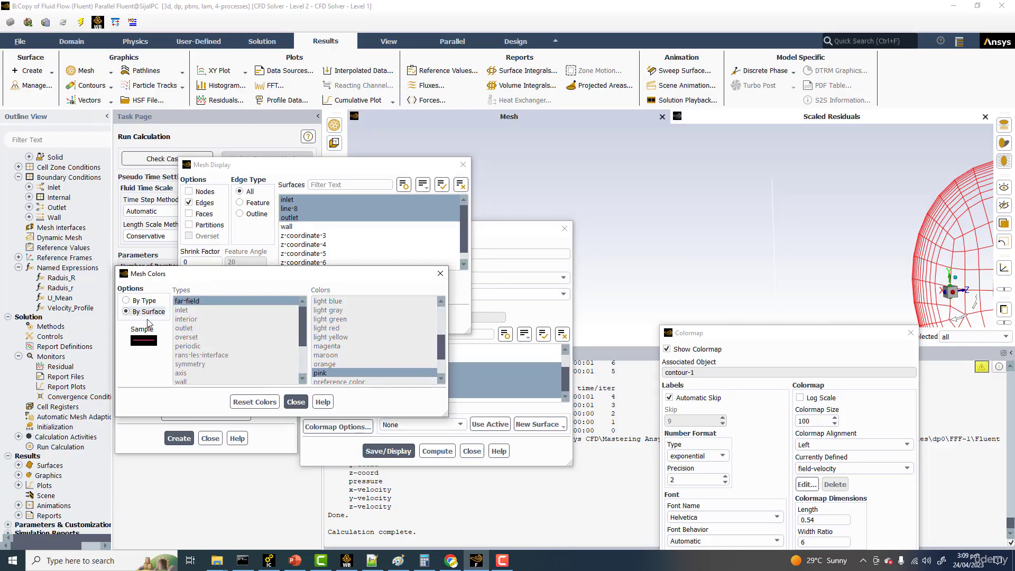
{"action": "left_click", "coordinate": [292, 402]}
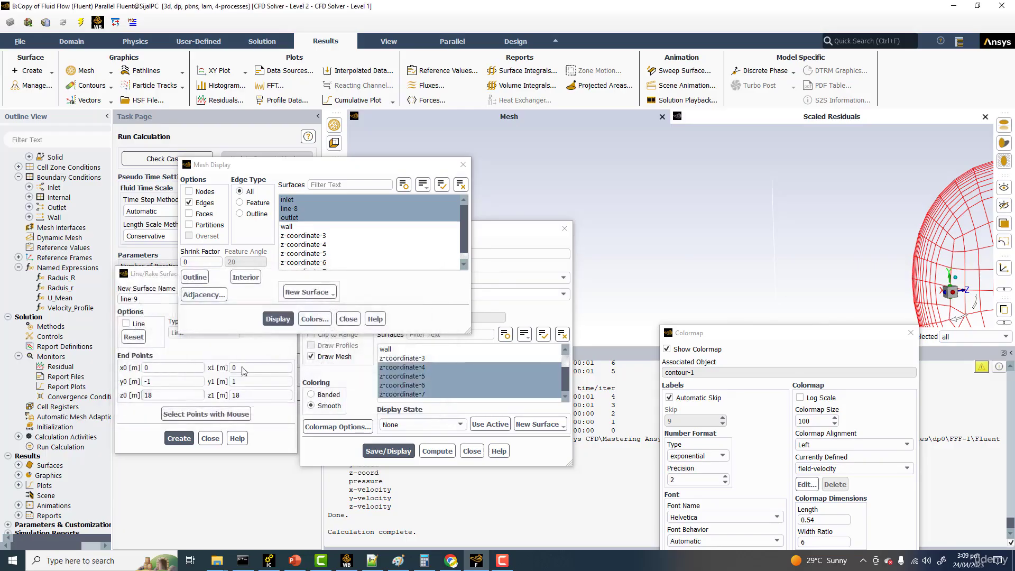
{"action": "left_click", "coordinate": [278, 319]}
Step: Turn on faces for the displayed mesh surfaces and redraw the mesh
{"action": "left_click", "coordinate": [189, 213]}
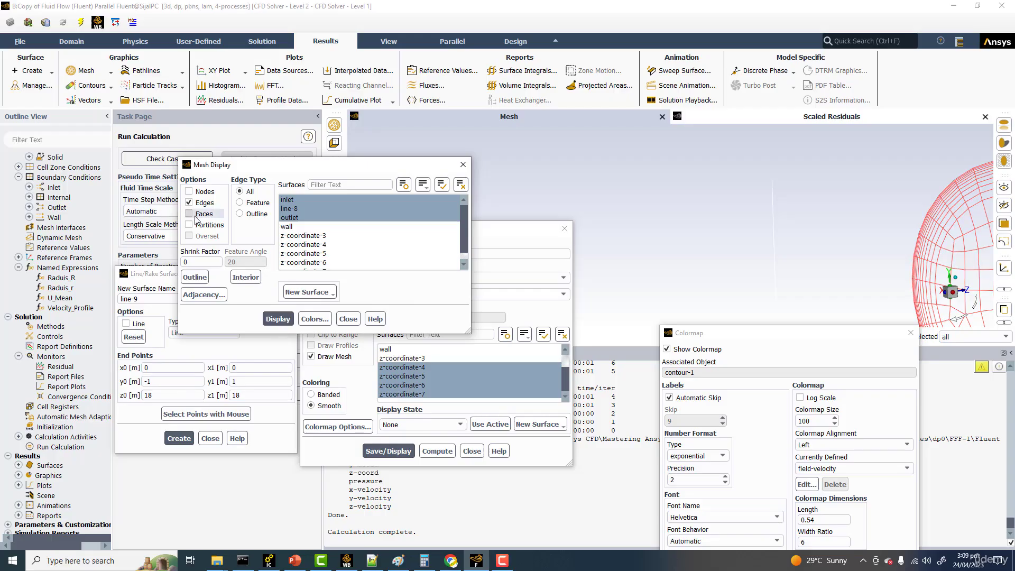
{"action": "left_click", "coordinate": [278, 323]}
{"action": "scroll", "coordinate": [694, 245], "scroll_direction": "down", "scroll_amount": 4}
{"action": "left_click_drag", "start_coordinate": [742, 247], "coordinate": [784, 183]}
{"action": "scroll", "coordinate": [768, 173], "scroll_direction": "up", "scroll_amount": 2}
{"action": "scroll", "coordinate": [749, 172], "scroll_direction": "down", "scroll_amount": 2}
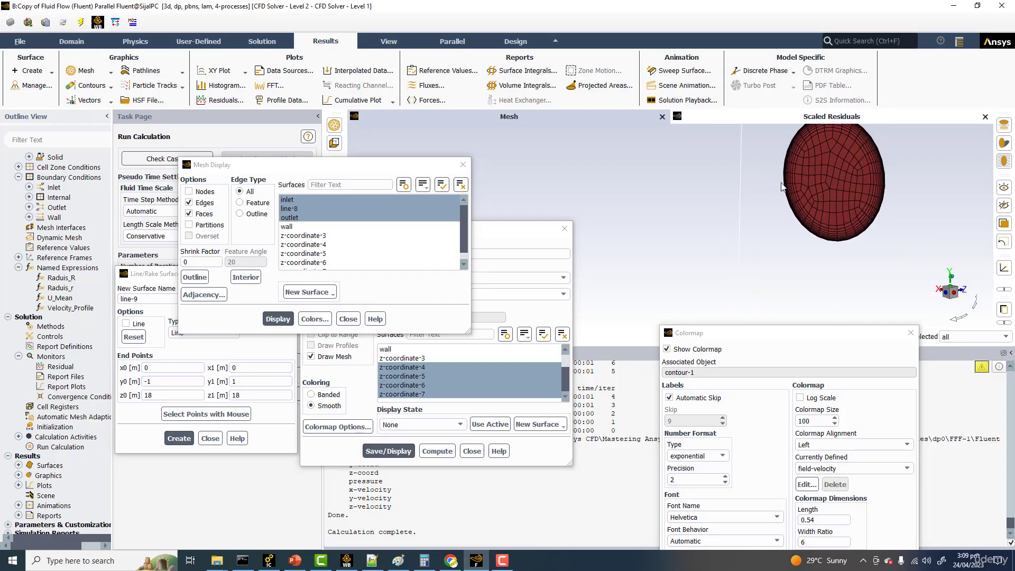
{"action": "middle_click_drag", "start_coordinate": [783, 183], "coordinate": [782, 215]}
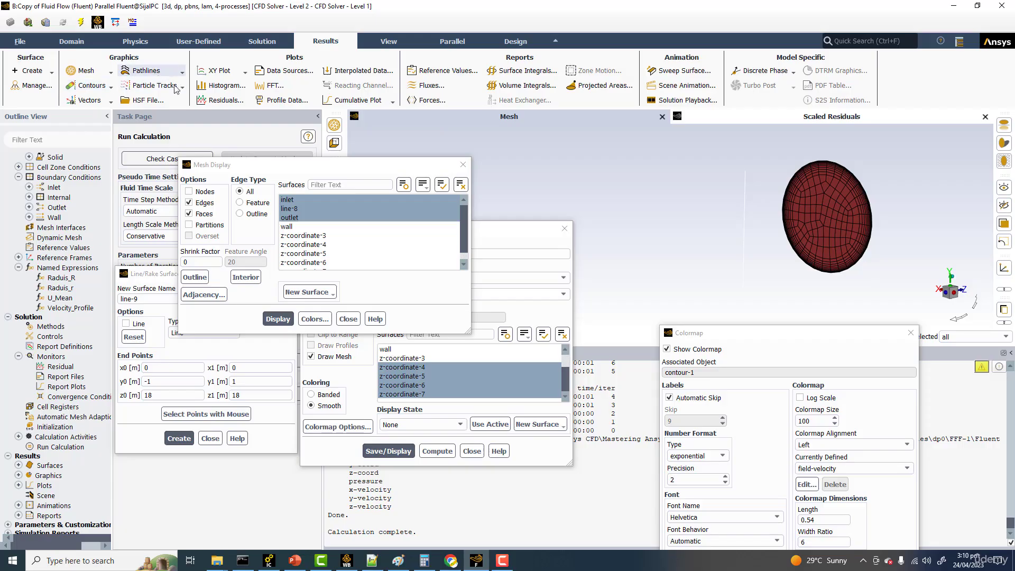
Step: Start an XY plot with position on the Y axis and plot direction X 0, Y 1, Z 0
{"action": "left_click", "coordinate": [214, 71]}
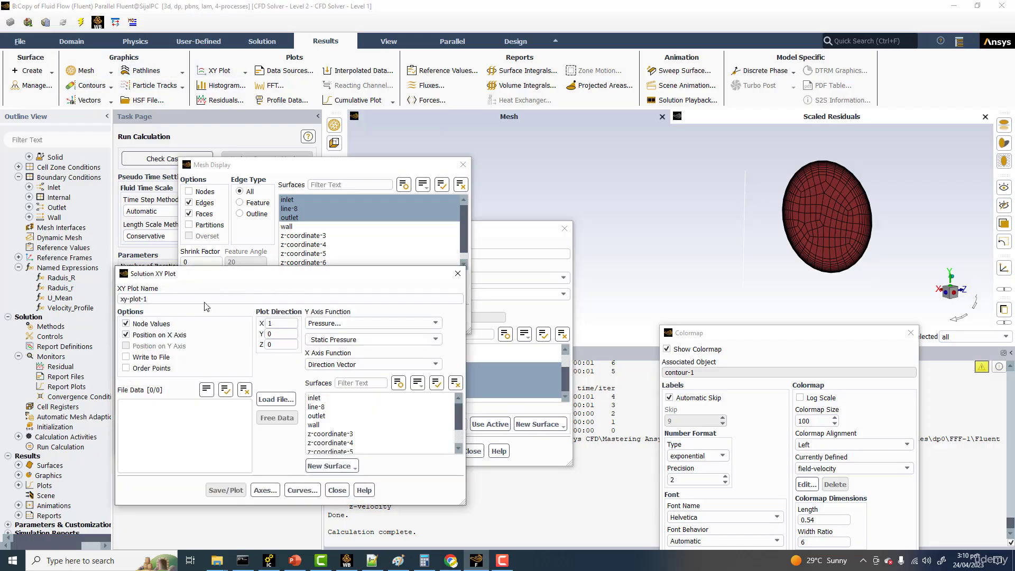
{"action": "left_click", "coordinate": [149, 336]}
{"action": "left_click", "coordinate": [149, 347]}
{"action": "type", "text": "0"}
{"action": "key", "text": "Tab"}
{"action": "type", "text": "1"}
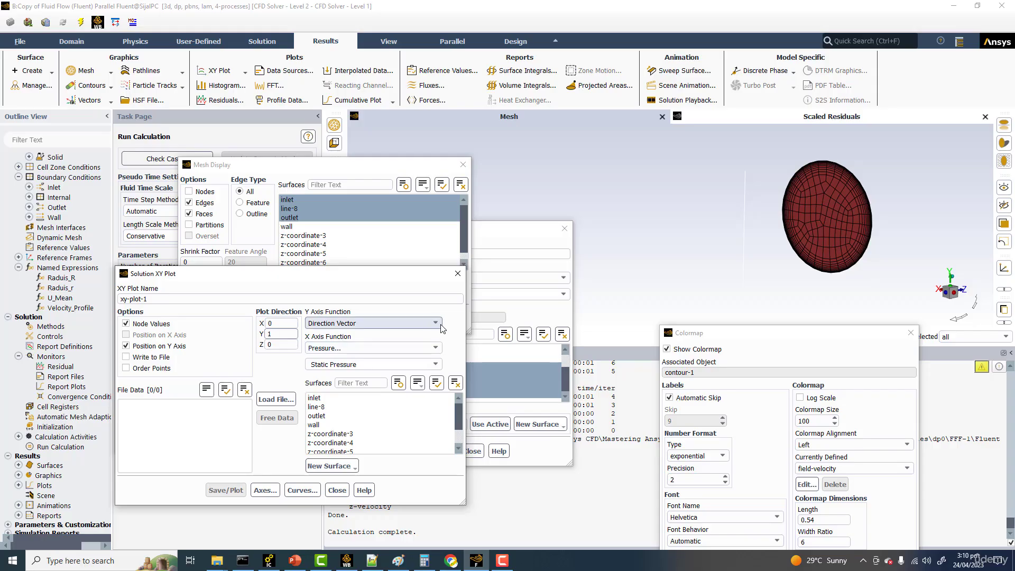
Step: Plot velocity magnitude on the X axis along line-8 and uncover the resulting graph
{"action": "left_click", "coordinate": [436, 348]}
{"action": "left_click", "coordinate": [372, 383]}
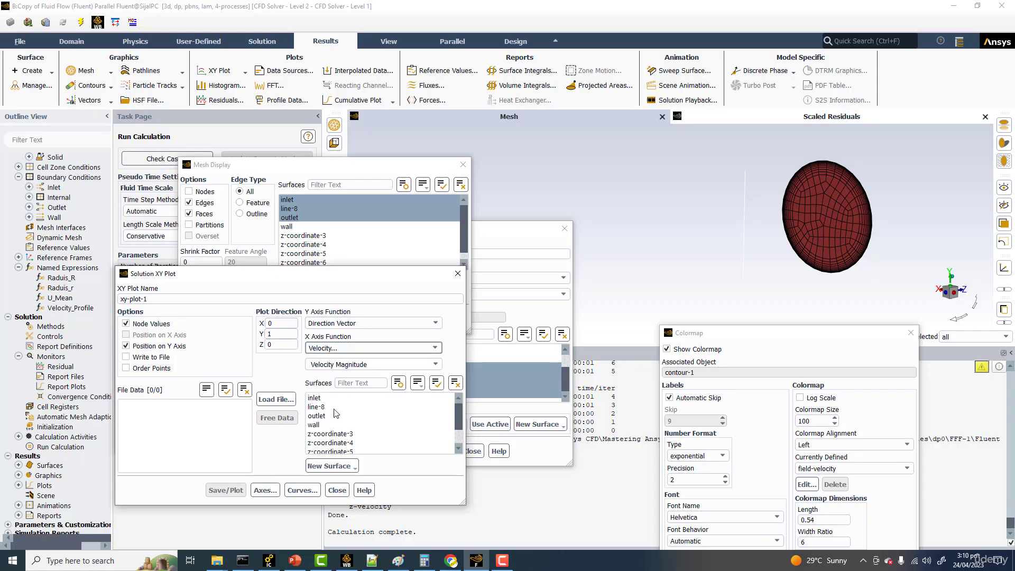
{"action": "left_click", "coordinate": [333, 406]}
{"action": "left_click", "coordinate": [217, 490]}
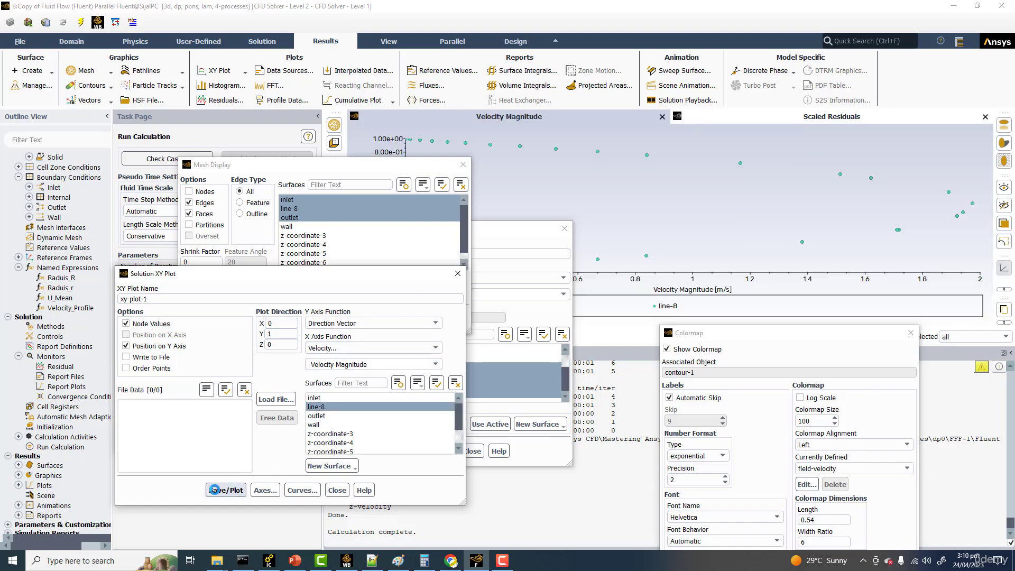
{"action": "left_click_drag", "start_coordinate": [543, 233], "coordinate": [588, 420]}
{"action": "left_click_drag", "start_coordinate": [400, 281], "coordinate": [395, 451]}
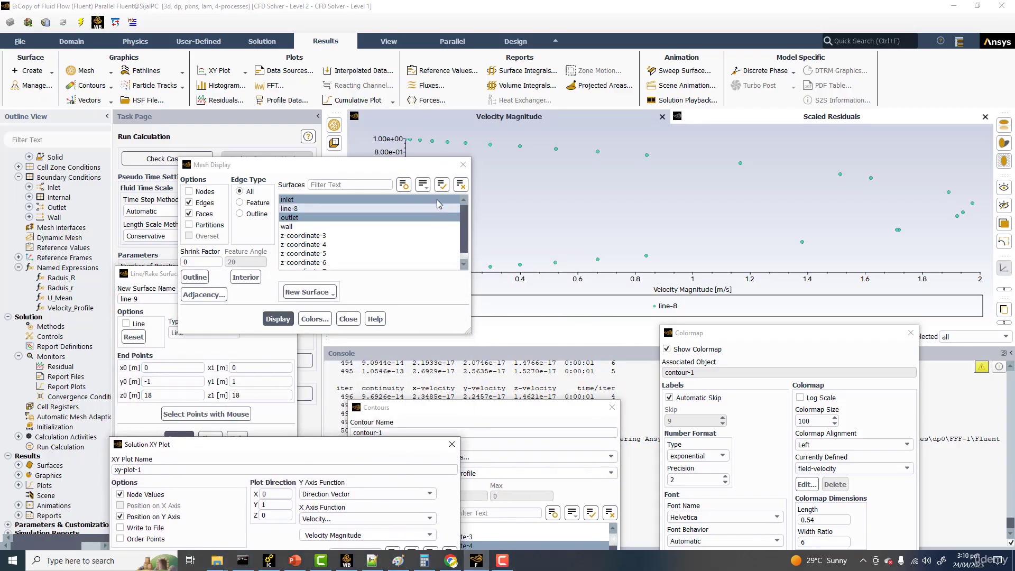
Step: Enlarge the velocity magnitude graph area and rearrange the Mesh Display and Solution XY Plot dialogs to uncover their controls
{"action": "left_click_drag", "start_coordinate": [418, 168], "coordinate": [221, 132]}
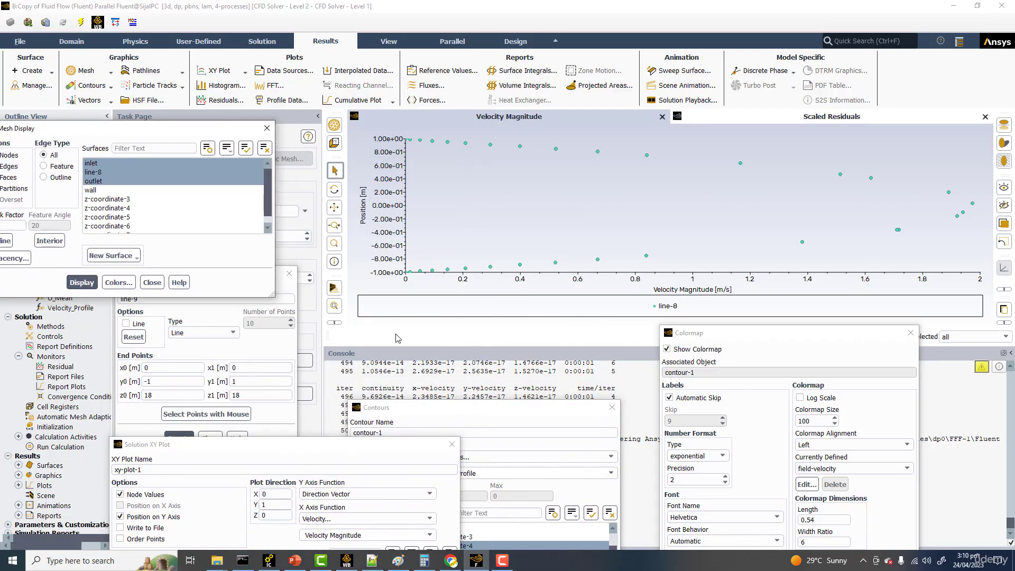
{"action": "left_click", "coordinate": [392, 354]}
{"action": "left_click_drag", "start_coordinate": [394, 350], "coordinate": [394, 473]}
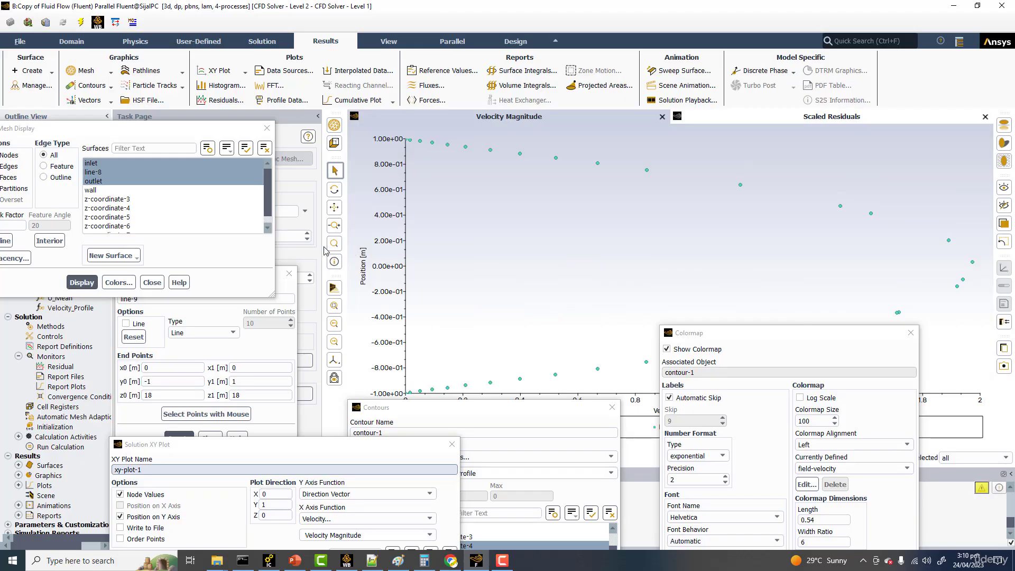
{"action": "left_click_drag", "start_coordinate": [323, 247], "coordinate": [541, 244]}
{"action": "left_click_drag", "start_coordinate": [274, 452], "coordinate": [252, 232]}
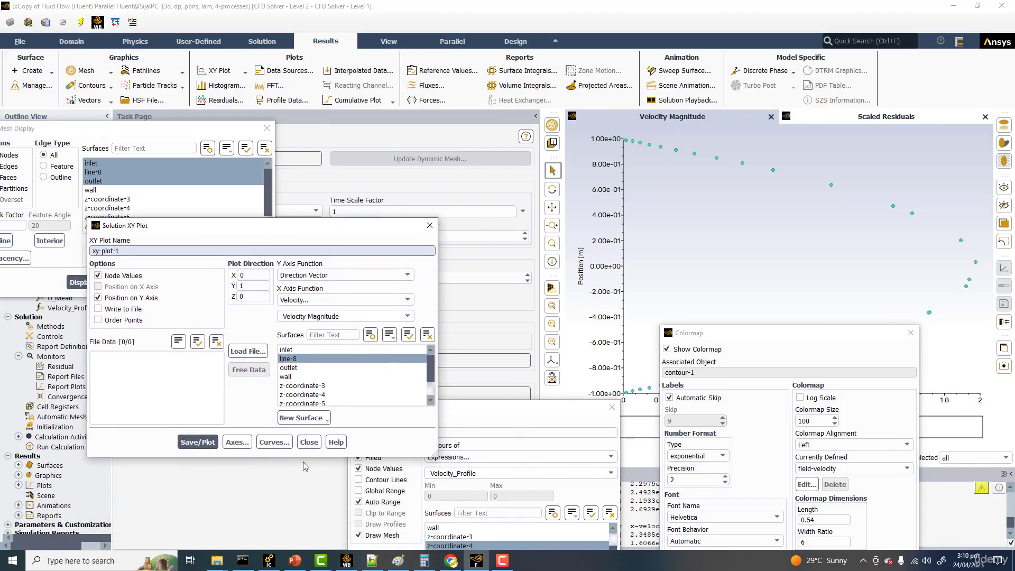
Step: Connect the XY plot's points with the ---- line pattern in the curve settings
{"action": "left_click", "coordinate": [275, 442]}
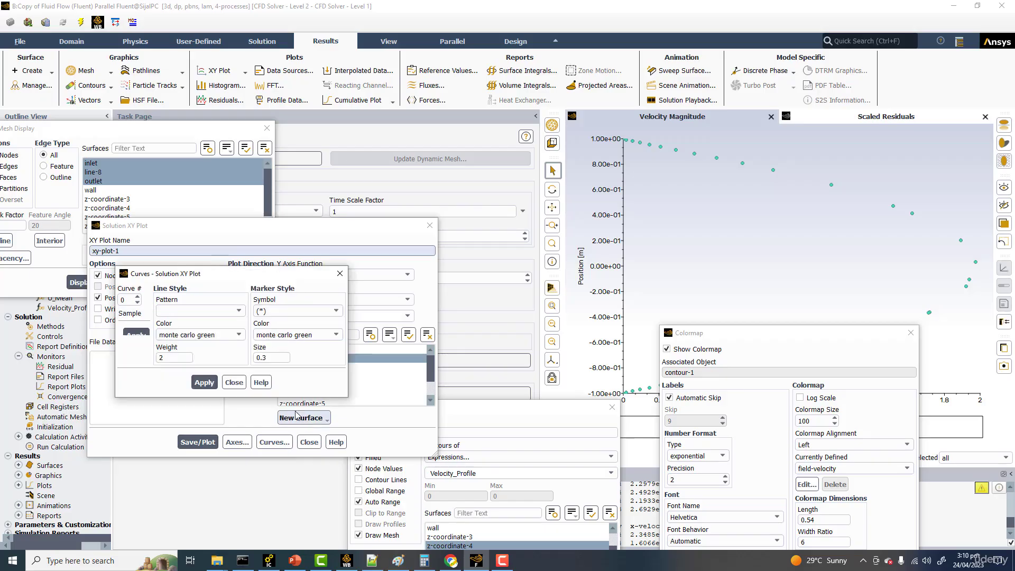
{"action": "left_click", "coordinate": [227, 311]}
{"action": "left_click", "coordinate": [195, 330]}
{"action": "left_click", "coordinate": [204, 382]}
Step: Set the marker size of the line-8 curve to 0.5 and apply it to the plot
{"action": "left_click", "coordinate": [290, 358]}
{"action": "left_click_drag", "start_coordinate": [290, 359], "coordinate": [248, 362]}
{"action": "type", "text": "0"}
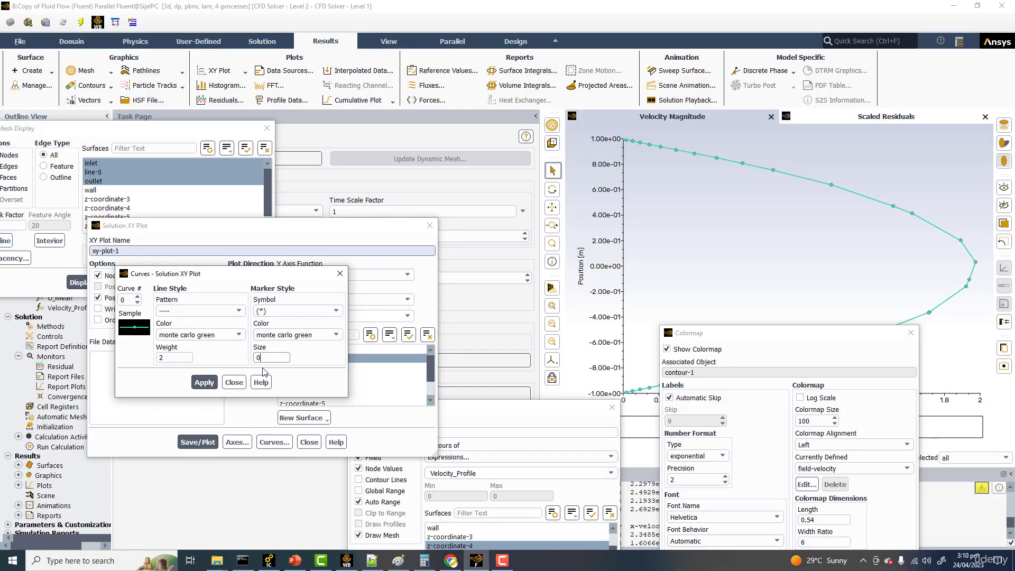
{"action": "type", "text": ".5"}
{"action": "left_click", "coordinate": [204, 382]}
Step: Try line weights of 5 and 1 on the curve and return the weight to 2
{"action": "left_click", "coordinate": [169, 357]}
{"action": "left_click_drag", "start_coordinate": [169, 357], "coordinate": [143, 355]}
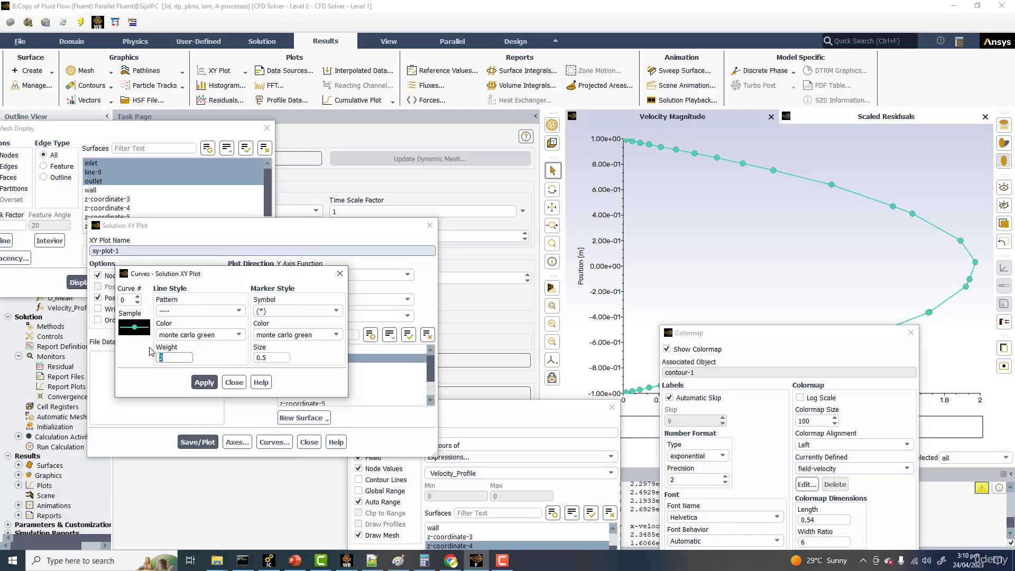
{"action": "type", "text": "3"}
{"action": "left_click_drag", "start_coordinate": [170, 355], "coordinate": [171, 384]}
{"action": "type", "text": "5"}
{"action": "left_click", "coordinate": [191, 382]}
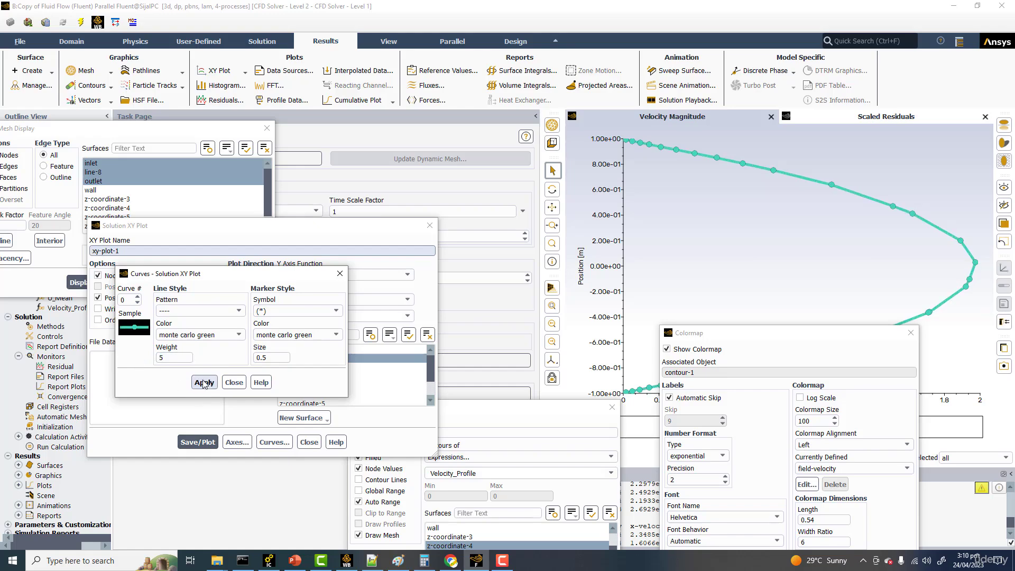
{"action": "double_click", "coordinate": [169, 357]}
{"action": "type", "text": "1"}
{"action": "left_click", "coordinate": [201, 381]}
{"action": "double_click", "coordinate": [161, 358]}
{"action": "type", "text": "2"}
{"action": "left_click", "coordinate": [203, 382]}
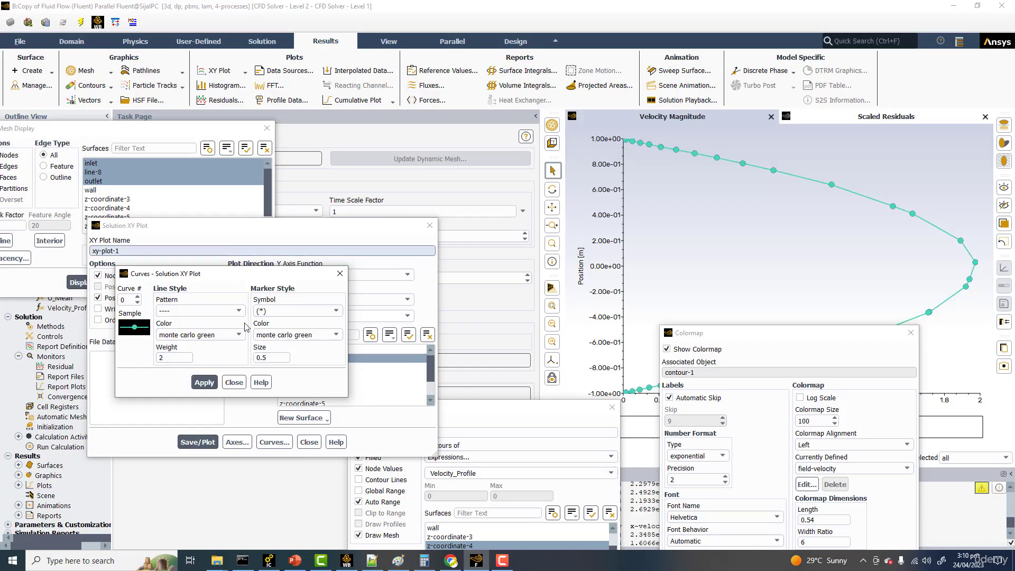
Step: Color both the curve's line and its markers light red, leave the curve settings and replot the XY plot
{"action": "left_click", "coordinate": [244, 334]}
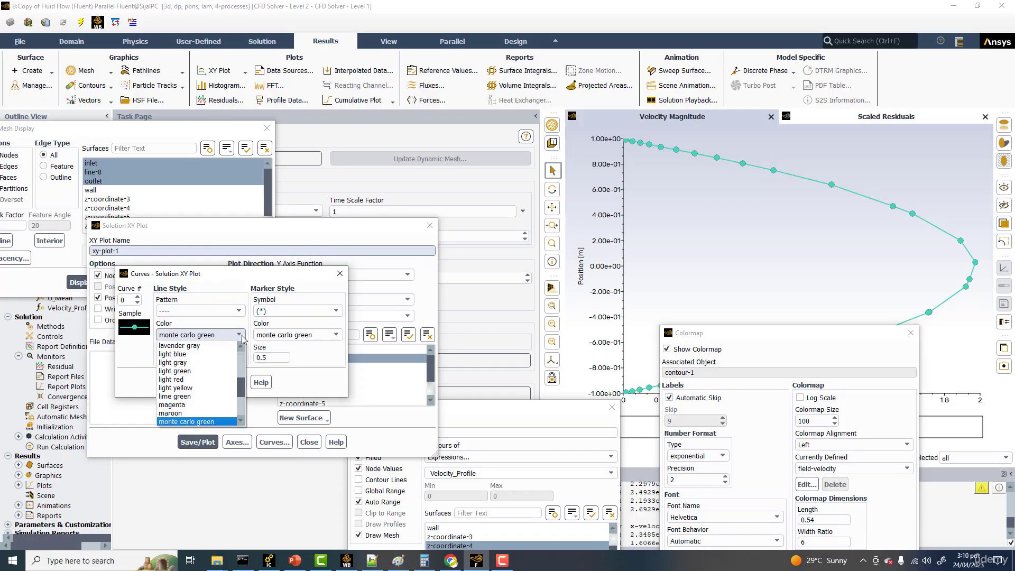
{"action": "left_click", "coordinate": [197, 383]}
{"action": "left_click", "coordinate": [196, 383]}
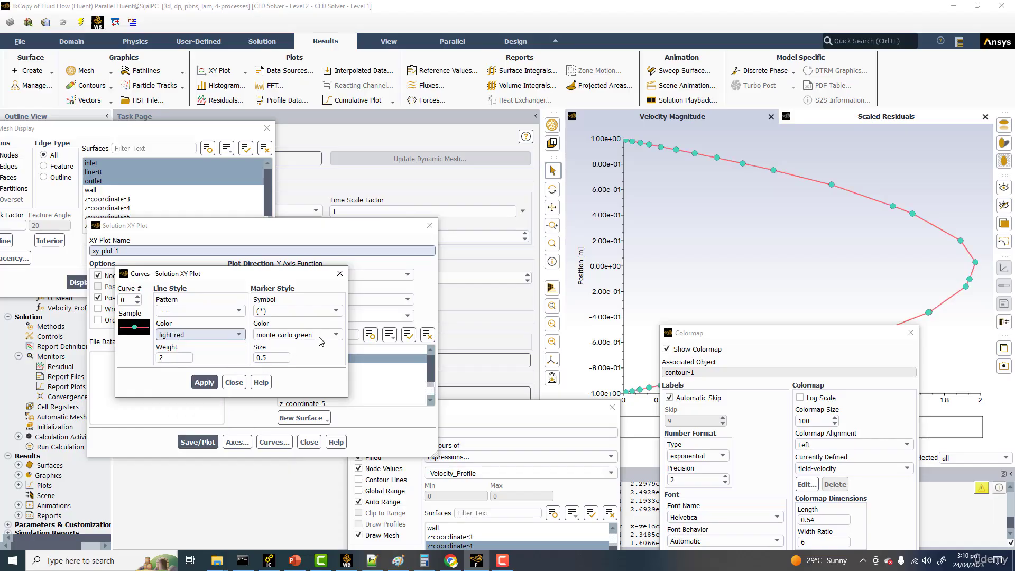
{"action": "left_click", "coordinate": [323, 335]}
{"action": "left_click", "coordinate": [297, 380]}
{"action": "left_click", "coordinate": [205, 383]}
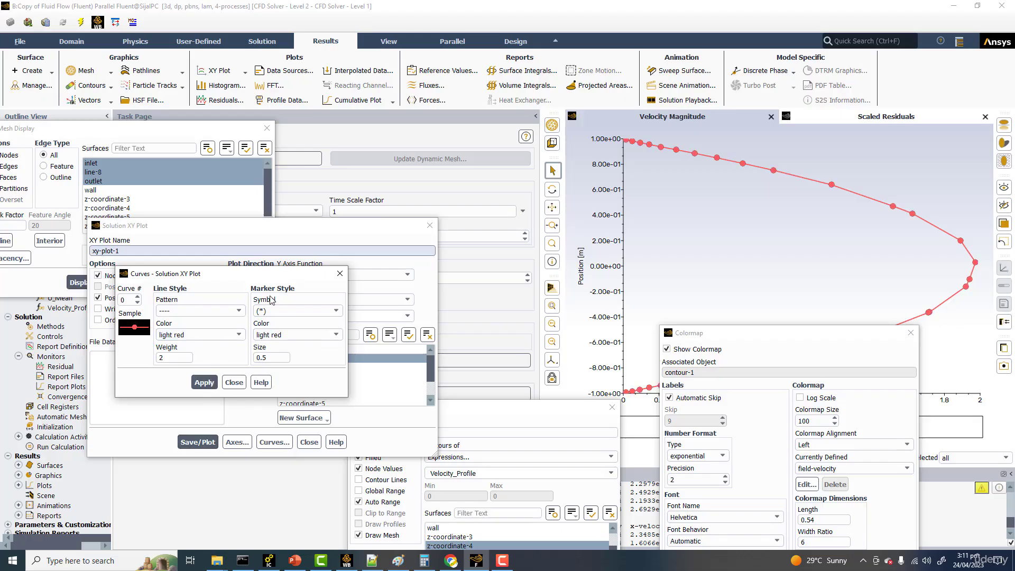
{"action": "left_click", "coordinate": [339, 273]}
{"action": "left_click", "coordinate": [206, 441]}
Step: Close the Colormap, Solution XY Plot, Mesh Display and Line/Rake Surface dialogs
{"action": "left_click_drag", "start_coordinate": [846, 341], "coordinate": [356, 100]}
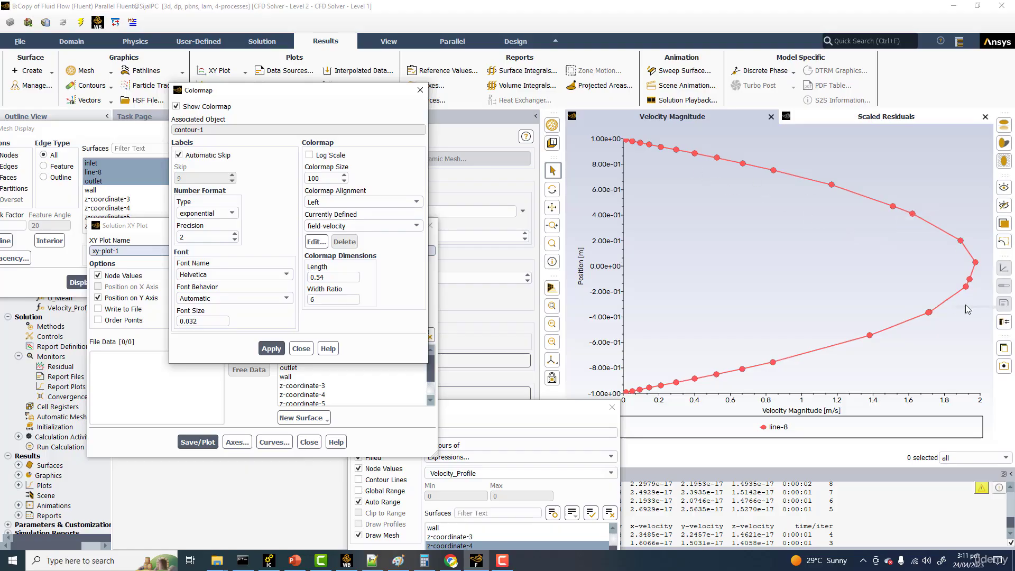
{"action": "left_click", "coordinate": [302, 349]}
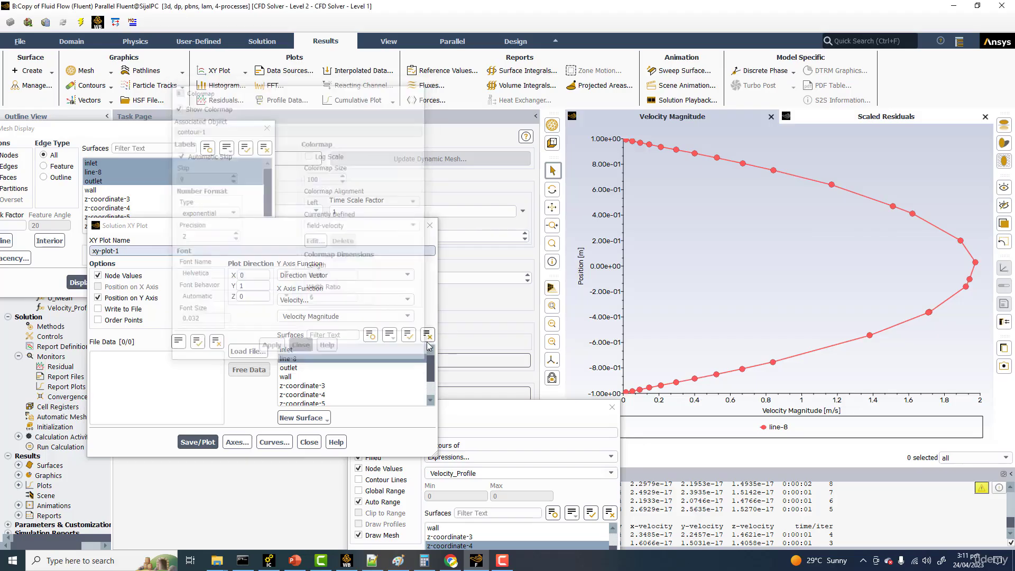
{"action": "left_click", "coordinate": [428, 228]}
{"action": "left_click", "coordinate": [267, 128]}
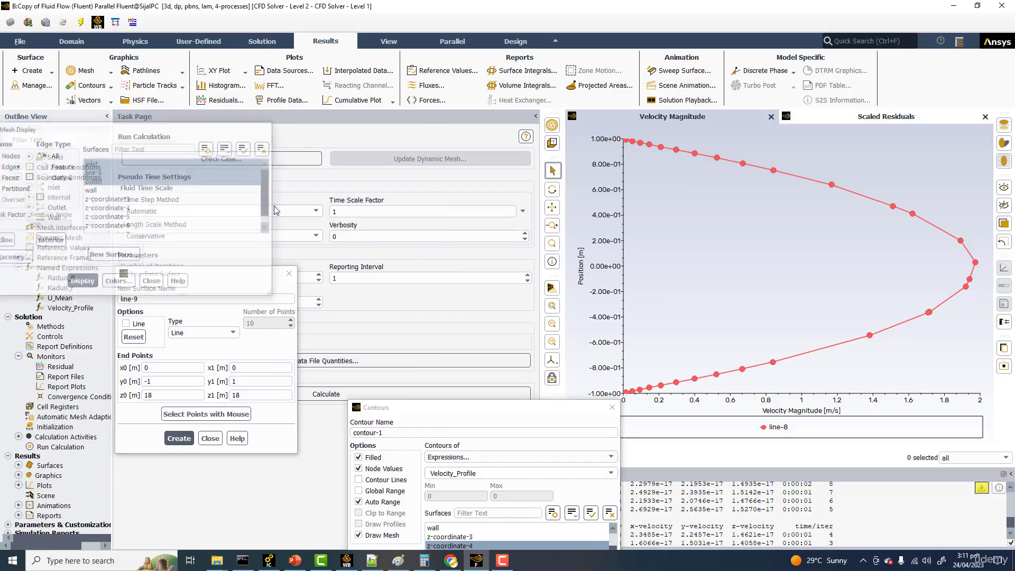
{"action": "left_click", "coordinate": [290, 272]}
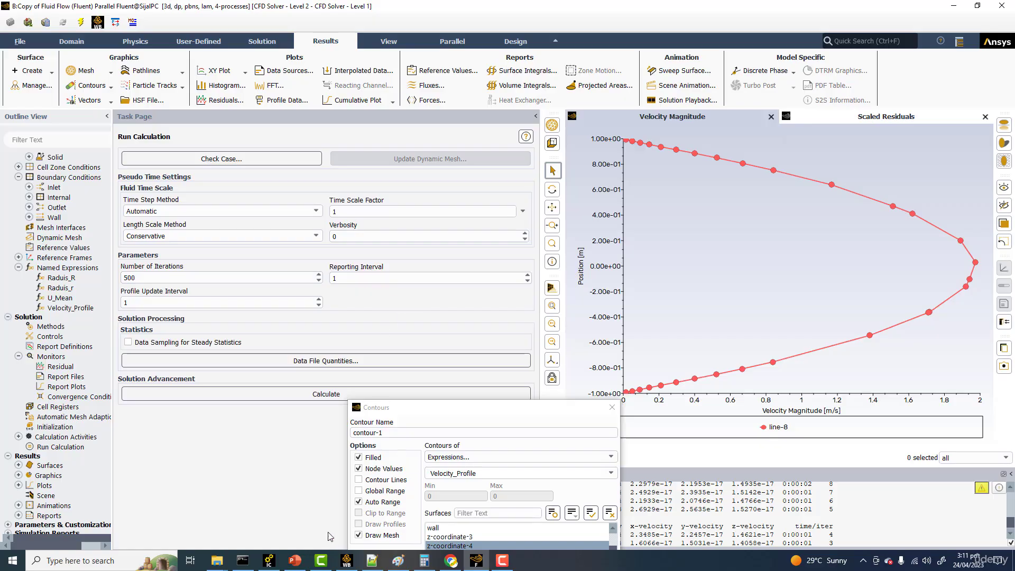
Step: Switch to the PowerPoint presentation and show the 3D pipe velocity profile slide in full screen
{"action": "left_click", "coordinate": [295, 561]}
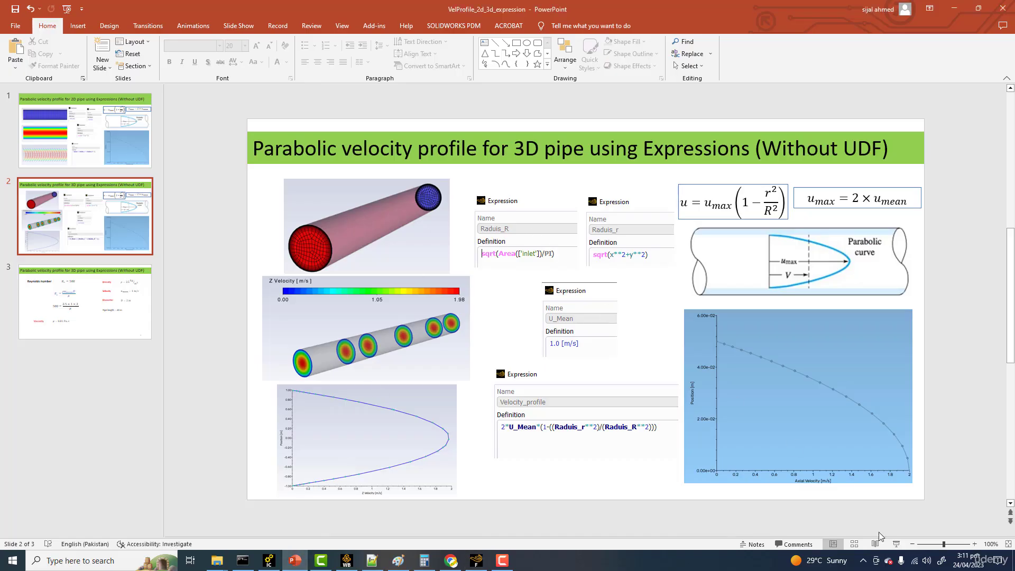
{"action": "left_click", "coordinate": [896, 545]}
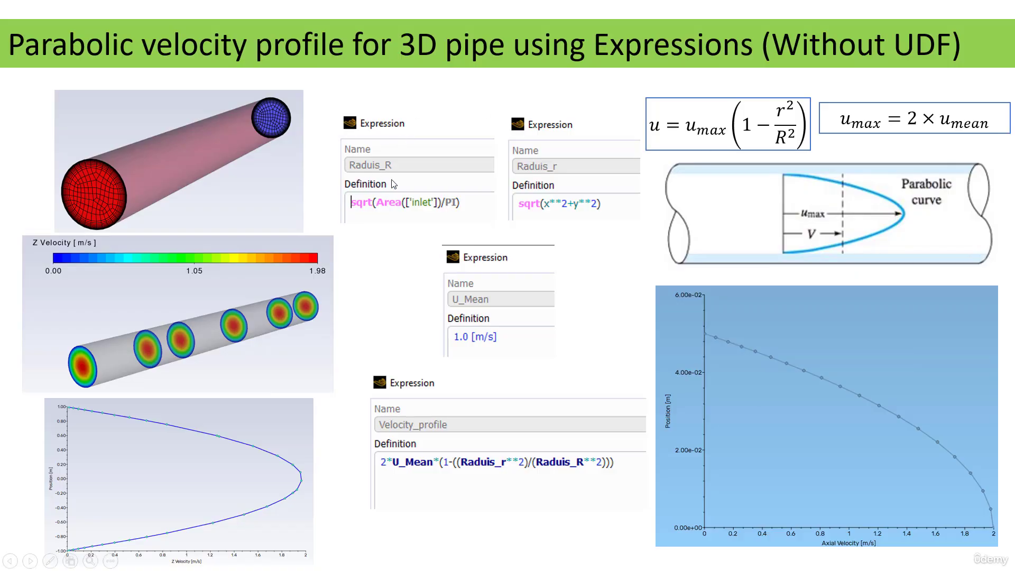